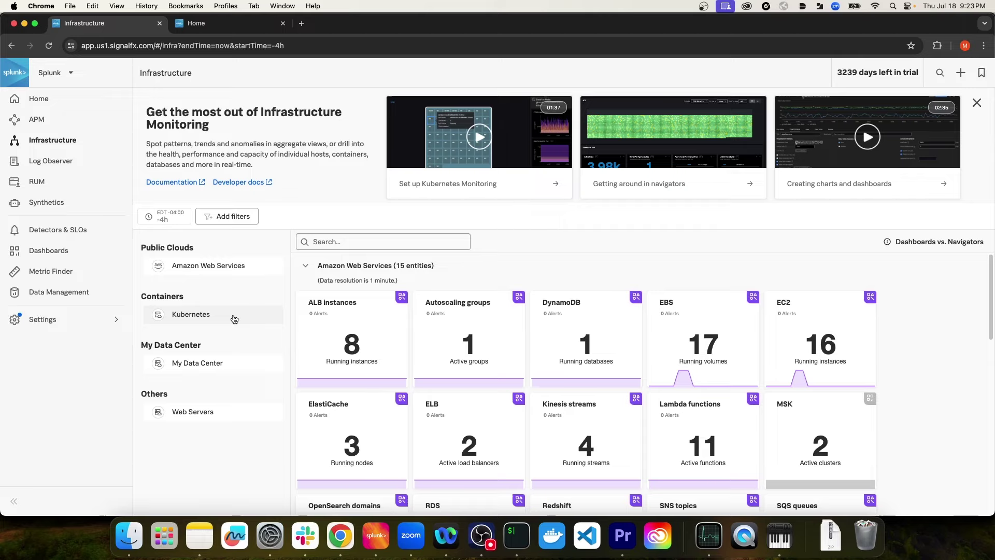
# Open the Kubernetes nodes navigator from the container infrastructure and review the K8s nodes charts.
pyautogui.click(235, 319)
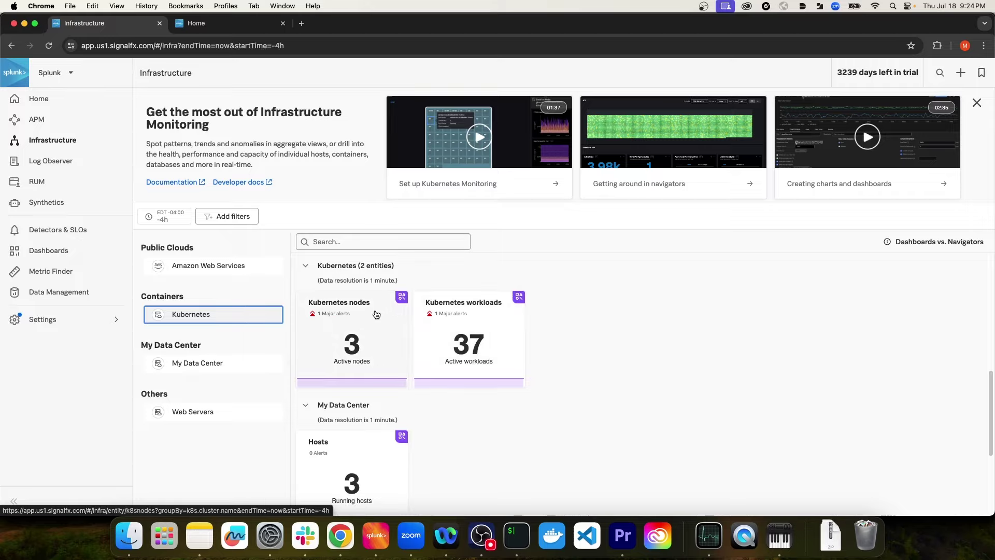
pyautogui.click(364, 306)
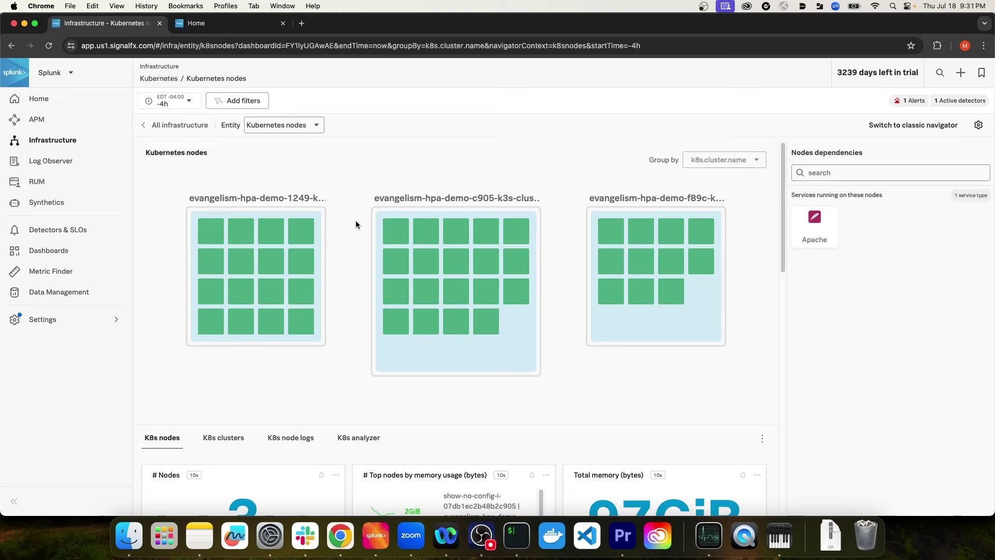
pyautogui.scroll(-5, 356, 224)
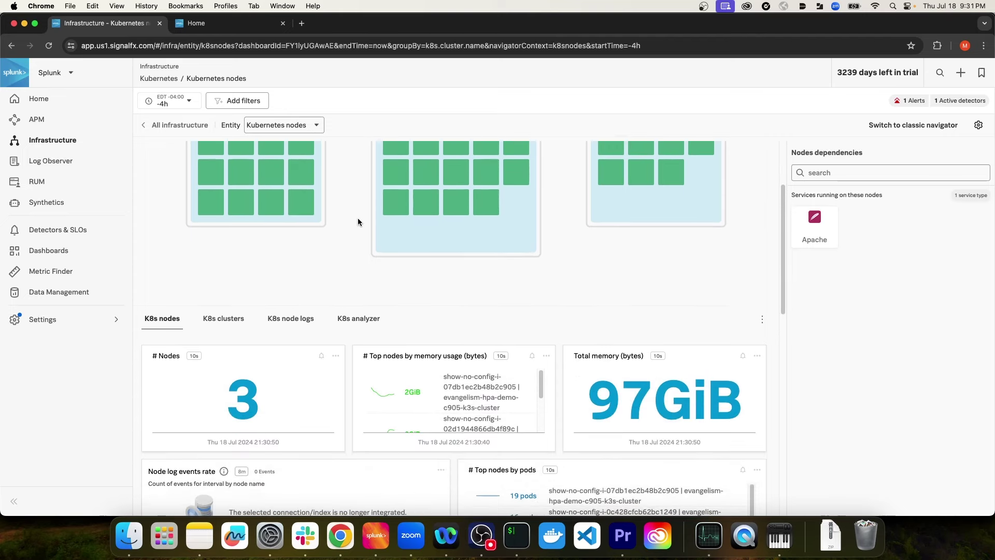
pyautogui.scroll(-6, 357, 218)
pyautogui.scroll(-15, 743, 190)
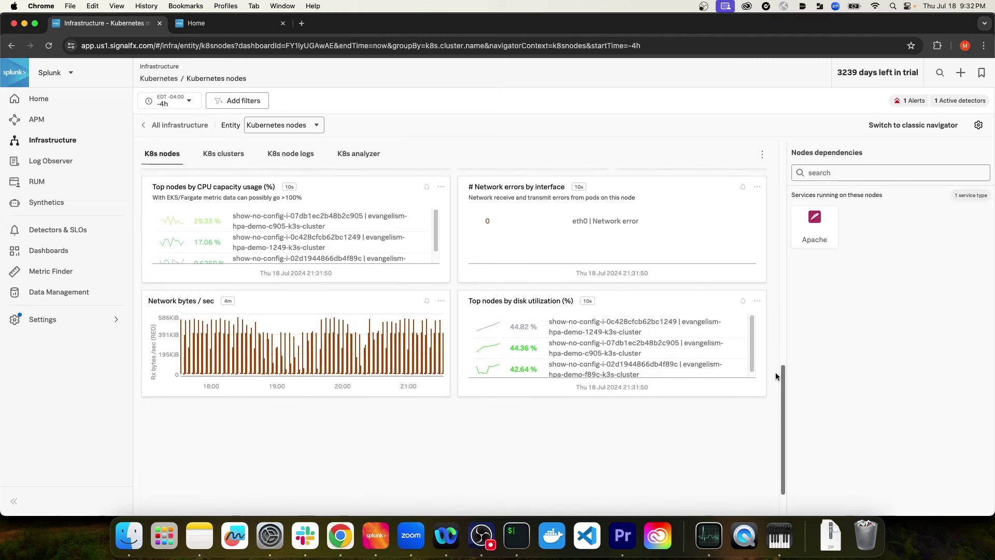
pyautogui.moveTo(782, 371); pyautogui.dragTo(779, 261)
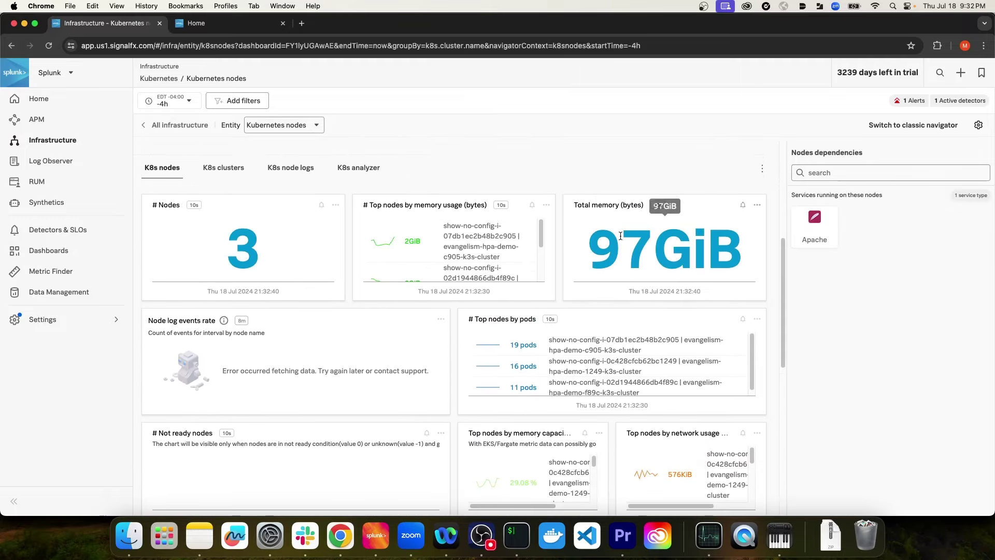
pyautogui.scroll(2, 494, 207)
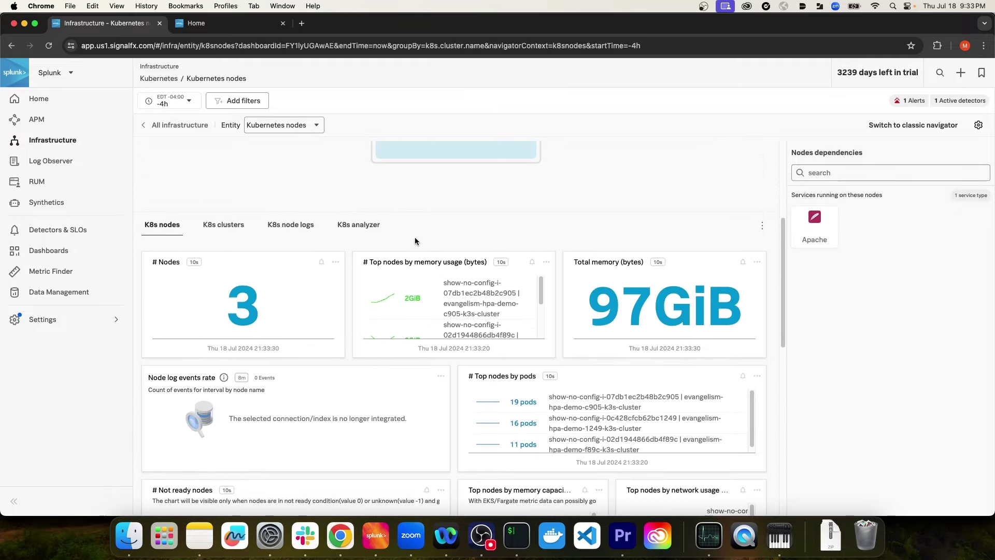
# Display the K8s clusters dashboard and review its node, container, network error, CPU and memory charts.
pyautogui.click(224, 225)
pyautogui.scroll(-5, 581, 356)
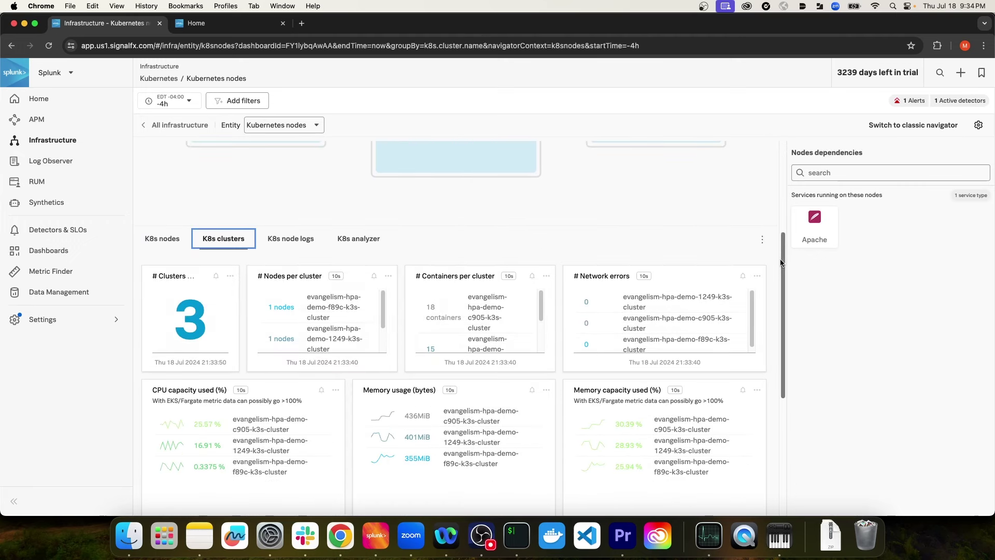
pyautogui.moveTo(782, 262)
pyautogui.mouseDown()
pyautogui.moveTo(784, 358)
pyautogui.moveTo(778, 281)
pyautogui.mouseUp()
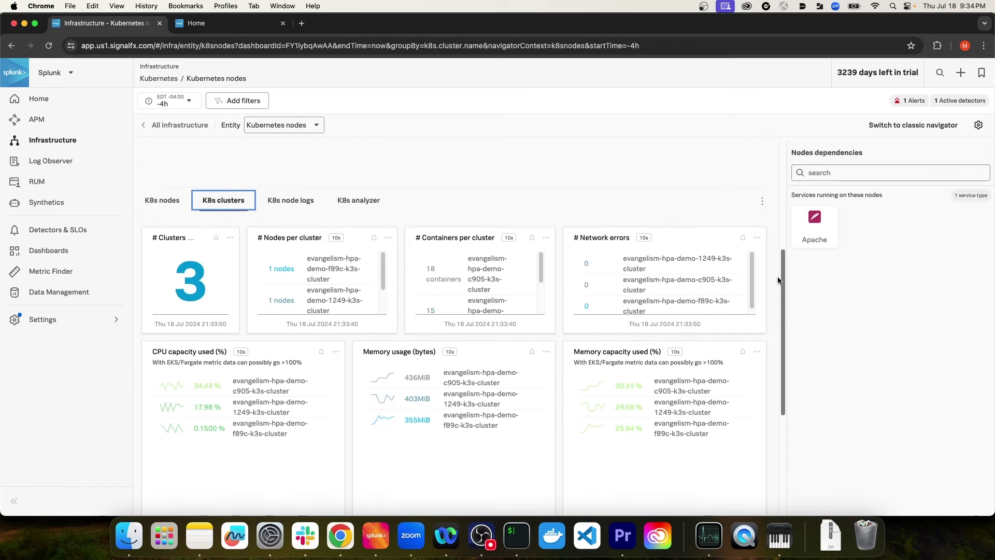
pyautogui.click(438, 192)
pyautogui.scroll(-1, 451, 202)
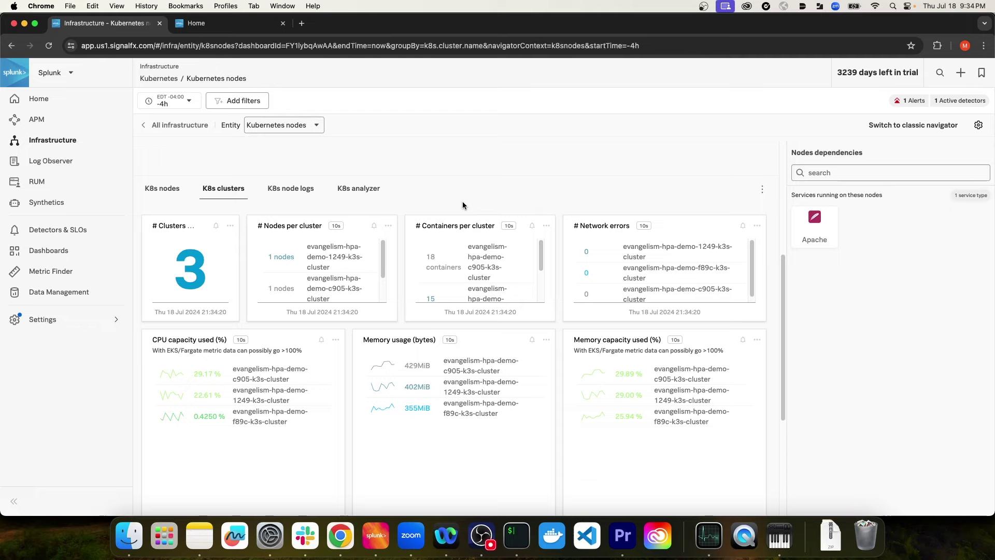
# Display the K8s node logs dashboard and review the host machine log setup notes and system logs.
pyautogui.click(297, 195)
pyautogui.scroll(-5, 354, 230)
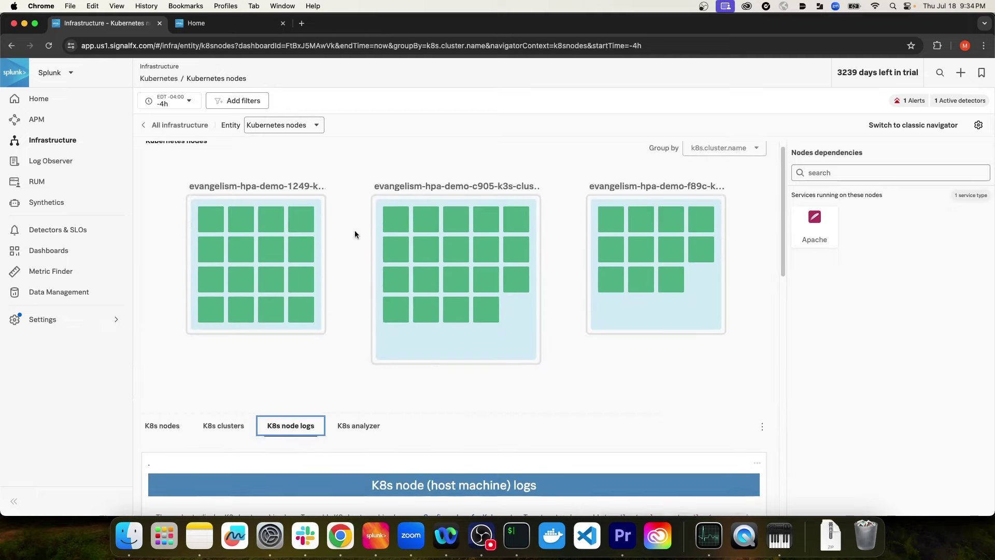
pyautogui.scroll(-5, 400, 263)
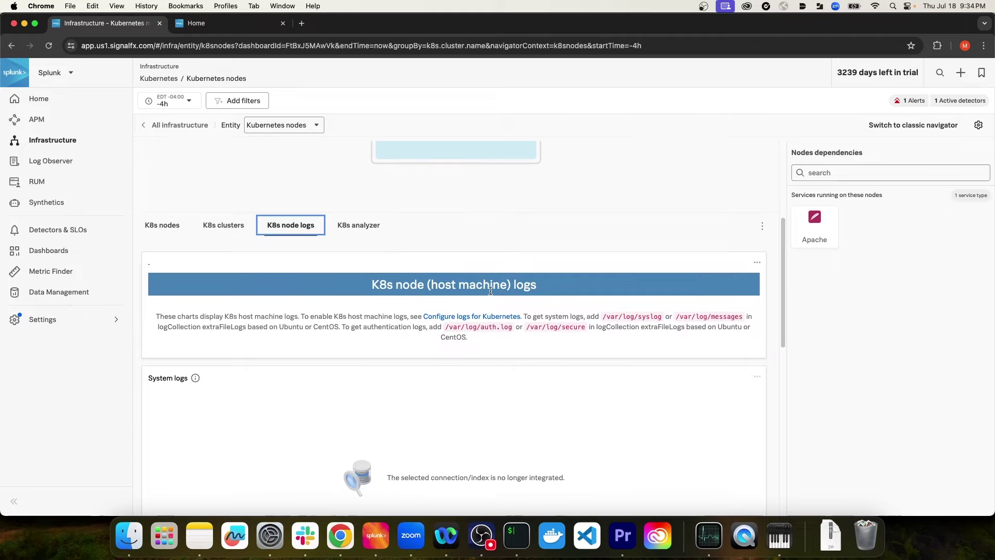
pyautogui.moveTo(783, 272)
pyautogui.mouseDown()
pyautogui.moveTo(775, 389)
pyautogui.moveTo(792, 247)
pyautogui.moveTo(791, 267)
pyautogui.mouseUp()
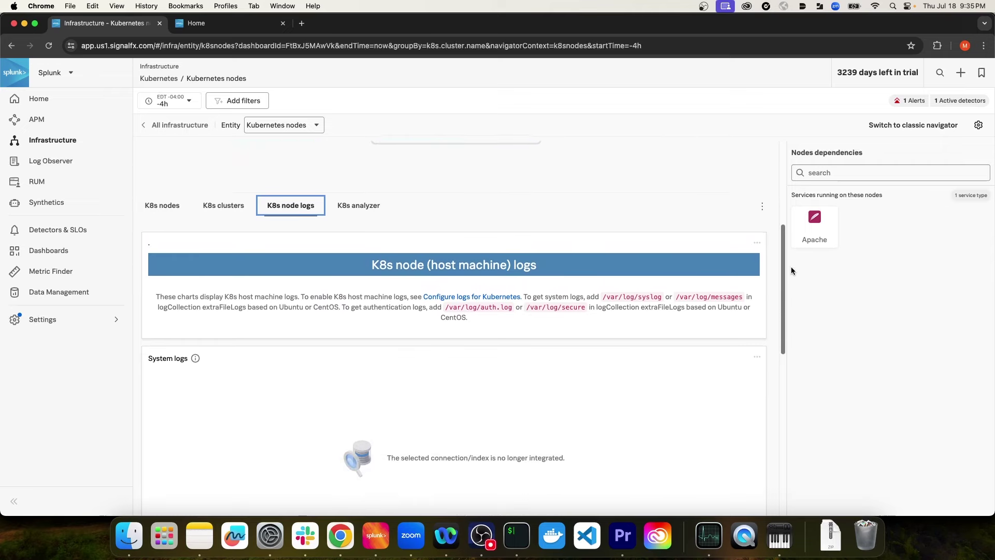
# Display the K8s analyzer and expand the top 5 restarted-container filters for evangelism-hpa-demo-1249-k3s-cluster.
pyautogui.click(364, 205)
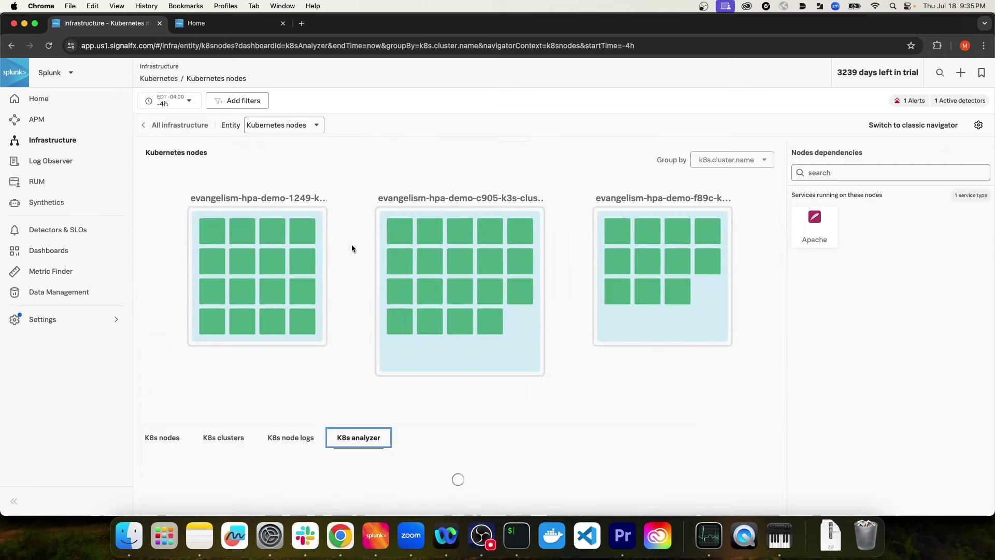
pyautogui.scroll(-5, 762, 341)
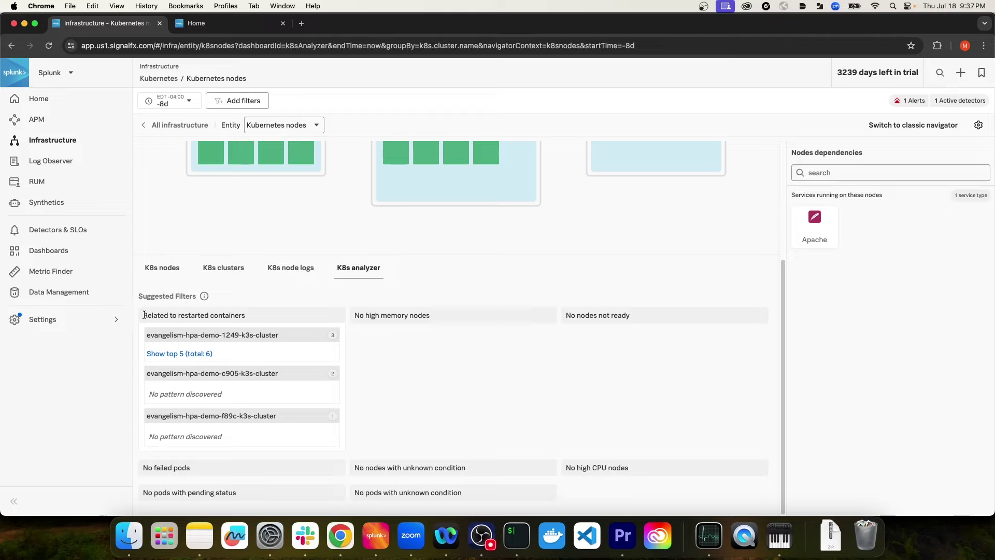
pyautogui.moveTo(144, 315); pyautogui.dragTo(275, 322)
pyautogui.click(250, 315)
pyautogui.click(145, 315)
pyautogui.click(275, 322)
pyautogui.click(186, 354)
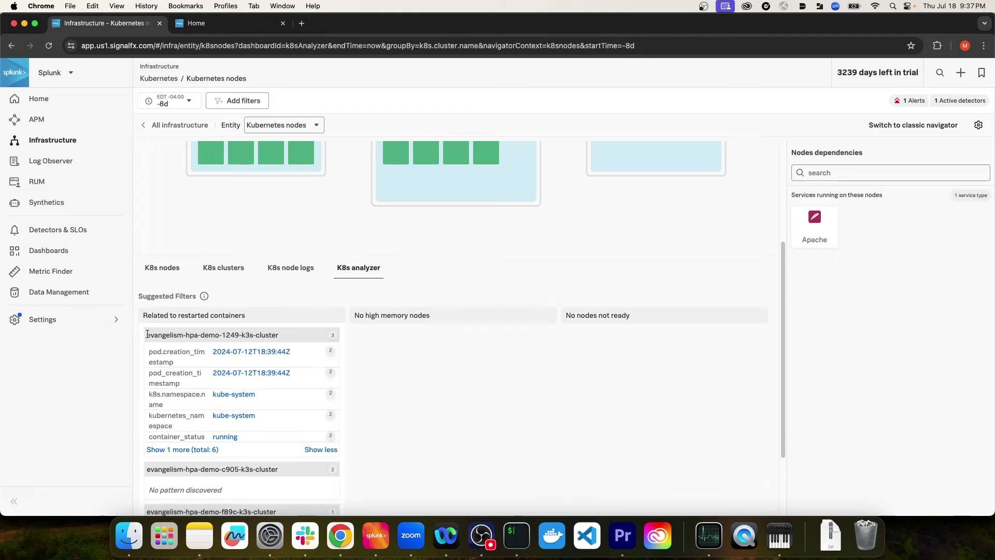
# Examine the suggested filters related to restarted containers in evangelism-hpa-demo-1249-k3s-cluster.
pyautogui.moveTo(147, 334); pyautogui.dragTo(185, 333)
pyautogui.click(304, 332)
pyautogui.click(188, 334)
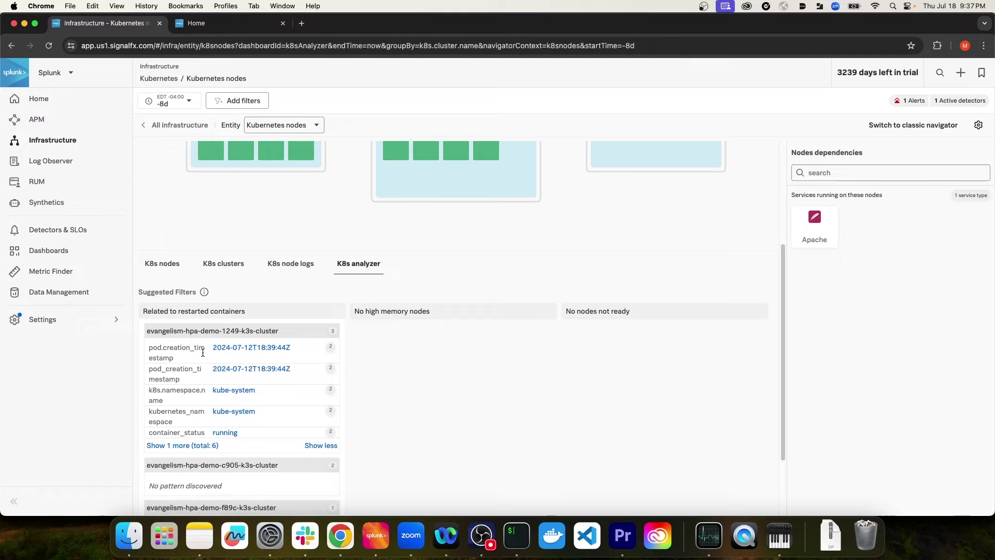
pyautogui.scroll(-1, 186, 342)
pyautogui.moveTo(182, 294); pyautogui.dragTo(259, 298)
pyautogui.click(259, 298)
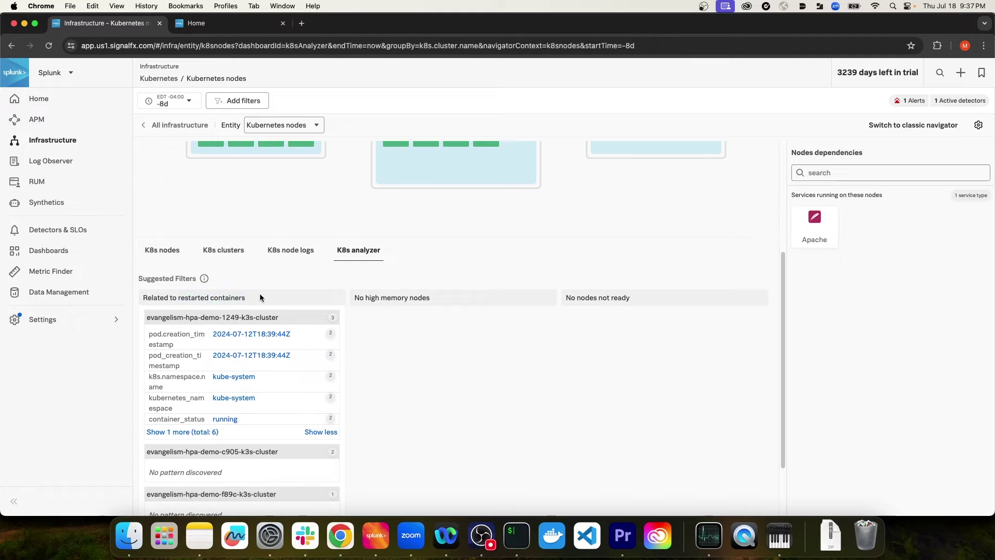
# Go from the Apache service in the nodes dependencies to all Apache instances.
pyautogui.scroll(5, 570, 303)
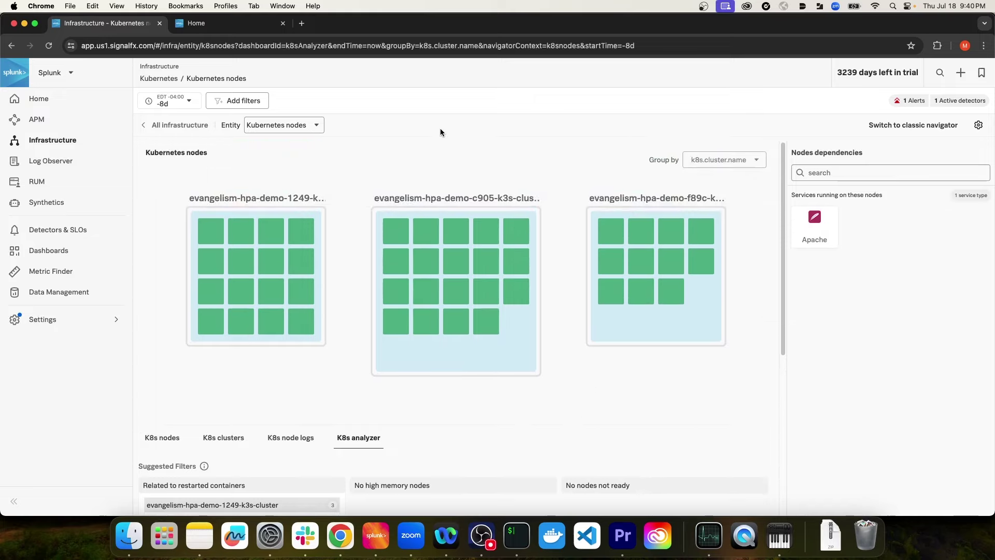
pyautogui.moveTo(881, 151)
pyautogui.mouseDown()
pyautogui.moveTo(790, 154)
pyautogui.moveTo(869, 153)
pyautogui.mouseUp()
pyautogui.click(790, 154)
pyautogui.click(869, 153)
pyautogui.click(825, 234)
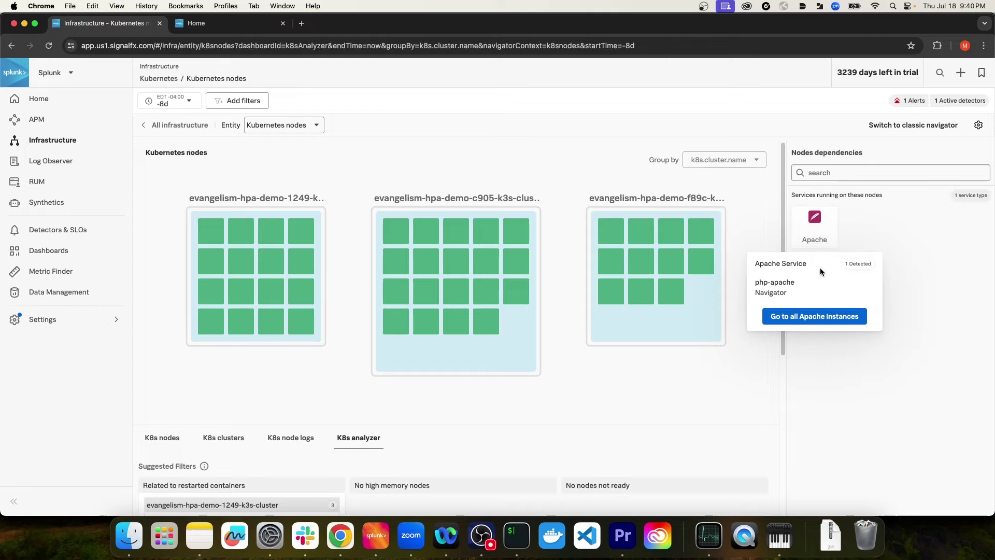
pyautogui.click(812, 317)
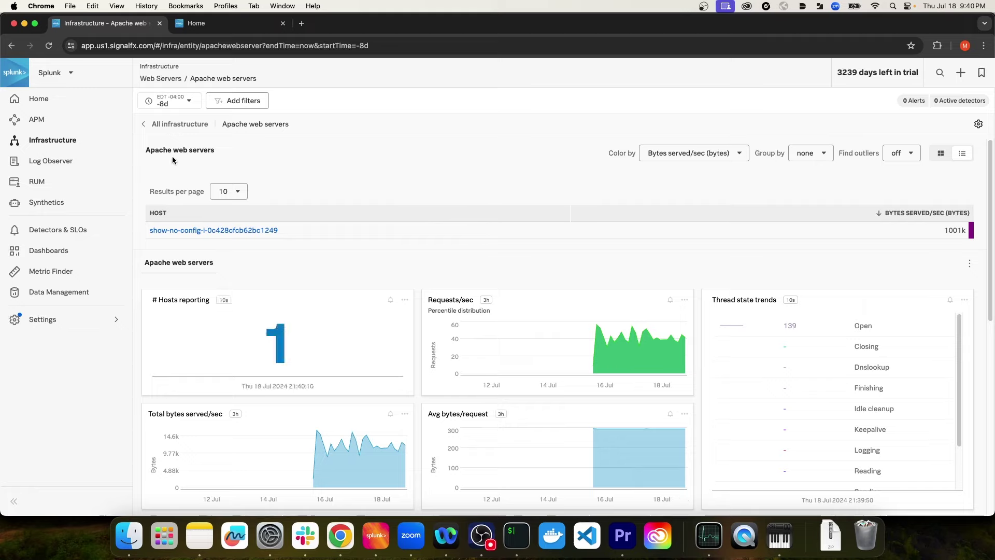
# Review the Apache web servers dashboard, including its request, byte and worker thread charts.
pyautogui.moveTo(221, 126); pyautogui.dragTo(288, 124)
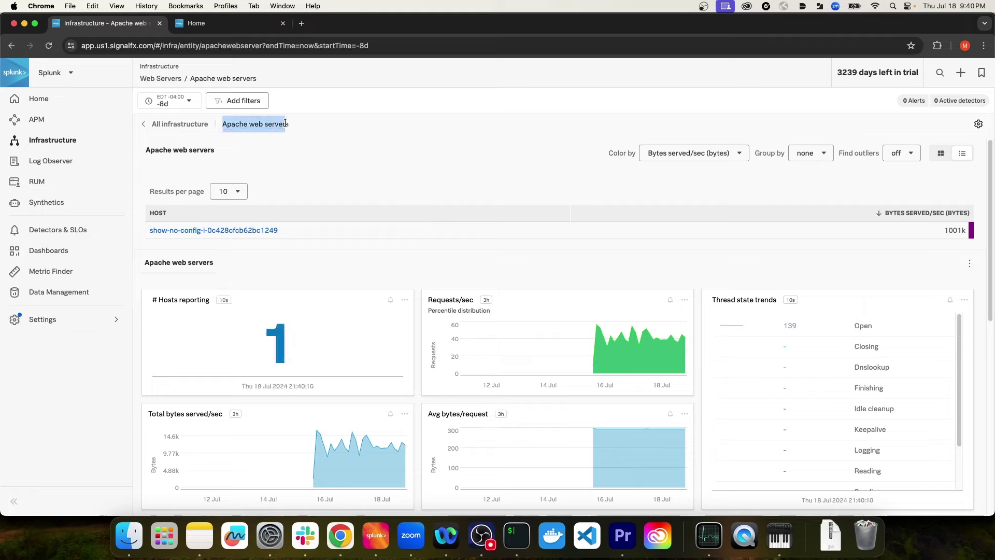
pyautogui.click(290, 120)
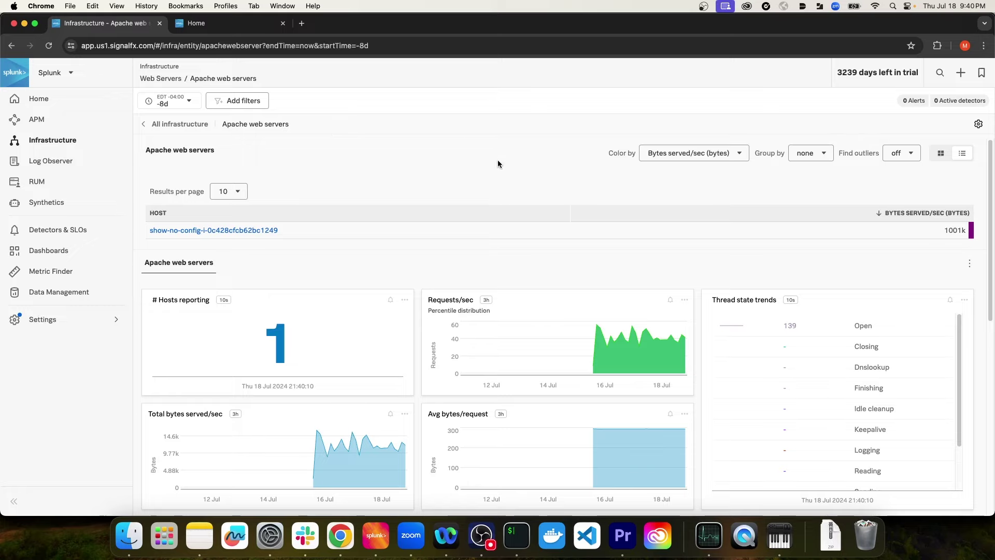
pyautogui.scroll(-3, 505, 166)
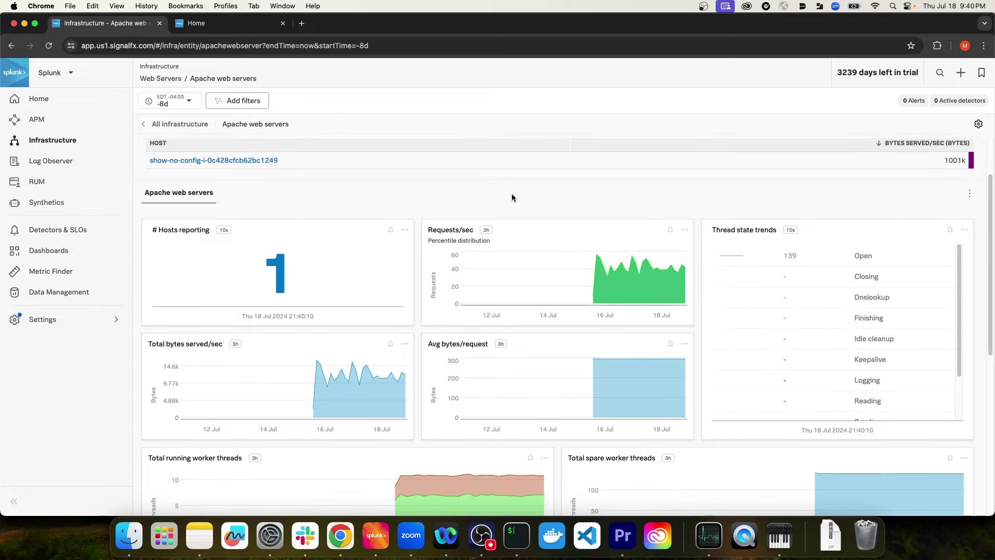
pyautogui.scroll(-10, 511, 199)
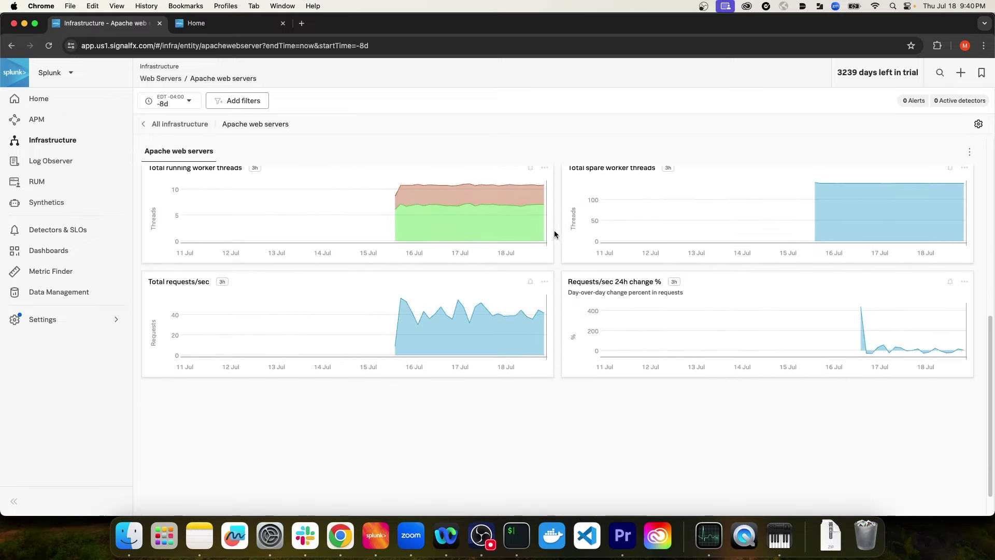
pyautogui.scroll(10, 555, 372)
pyautogui.scroll(1, 367, 171)
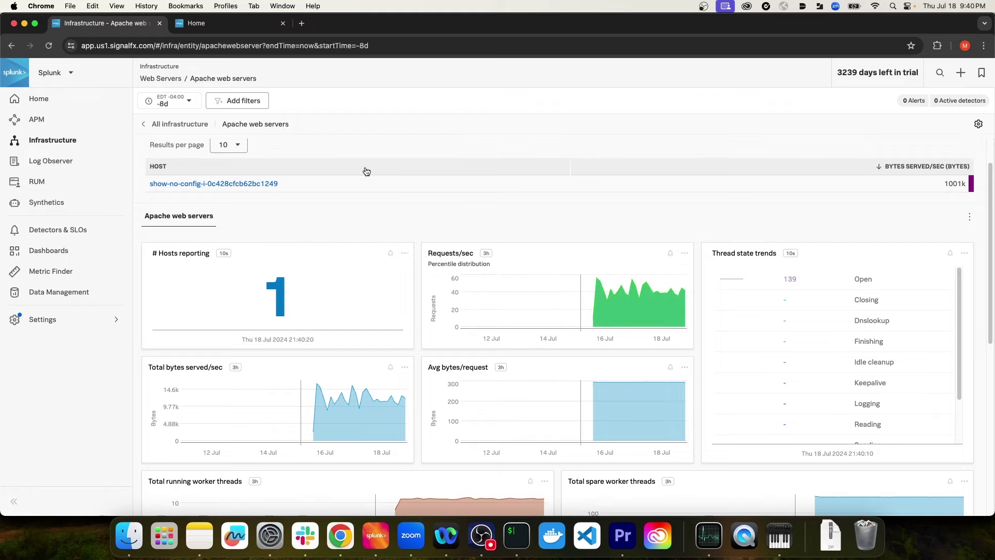
# Return to the Kubernetes nodes map, open the node in evangelism-hpa-demo-c905-k3s-cluster and inspect its container details.
pyautogui.click(10, 46)
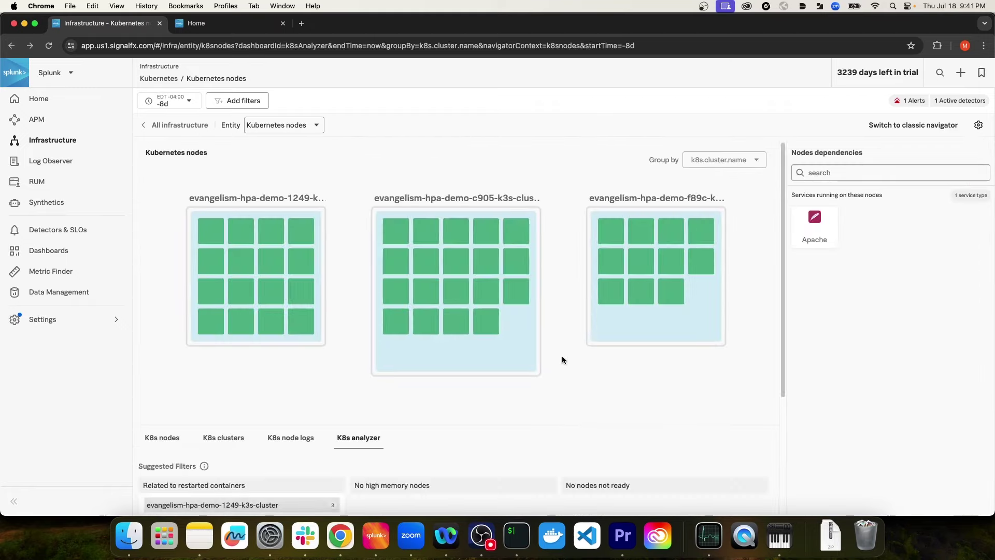
pyautogui.click(515, 347)
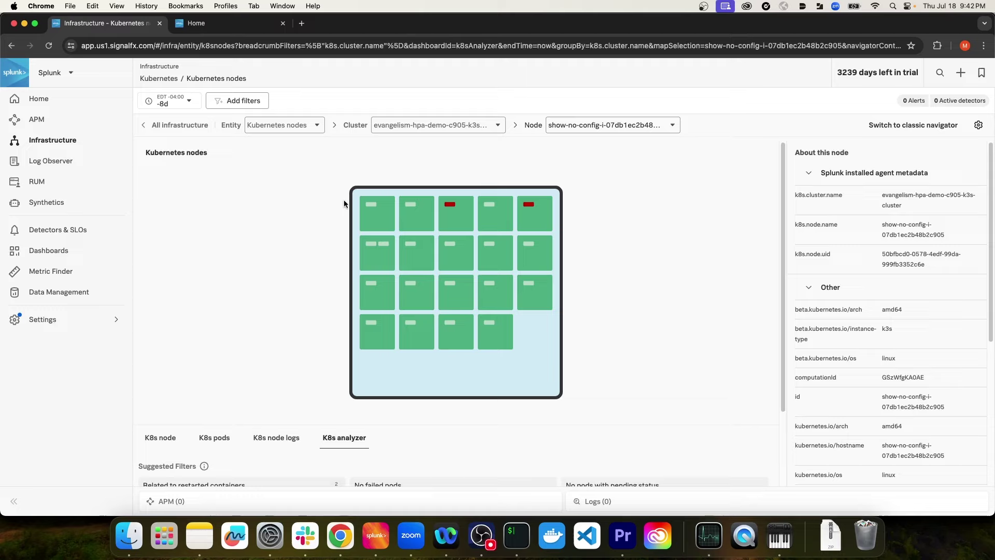
pyautogui.moveTo(369, 207)
pyautogui.moveTo(371, 247)
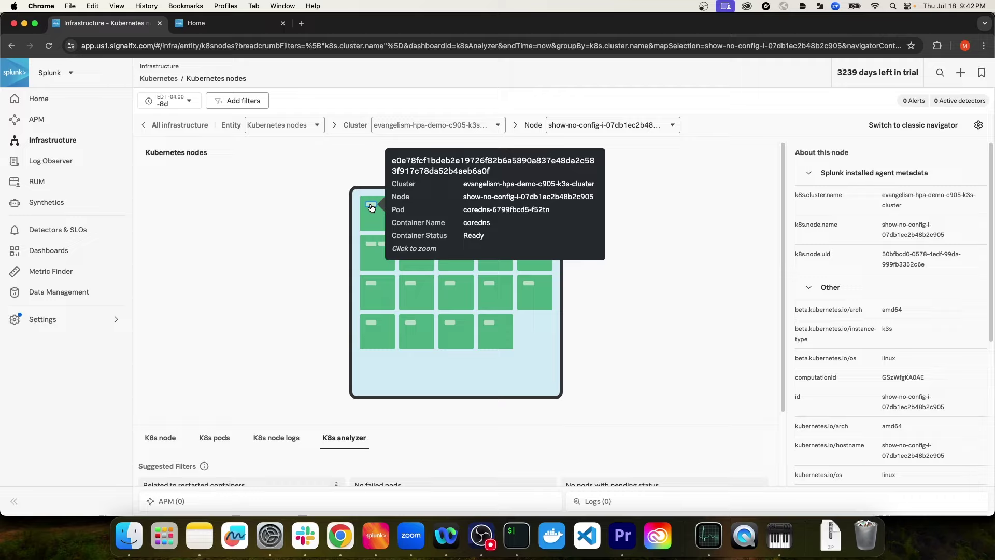
pyautogui.moveTo(454, 209)
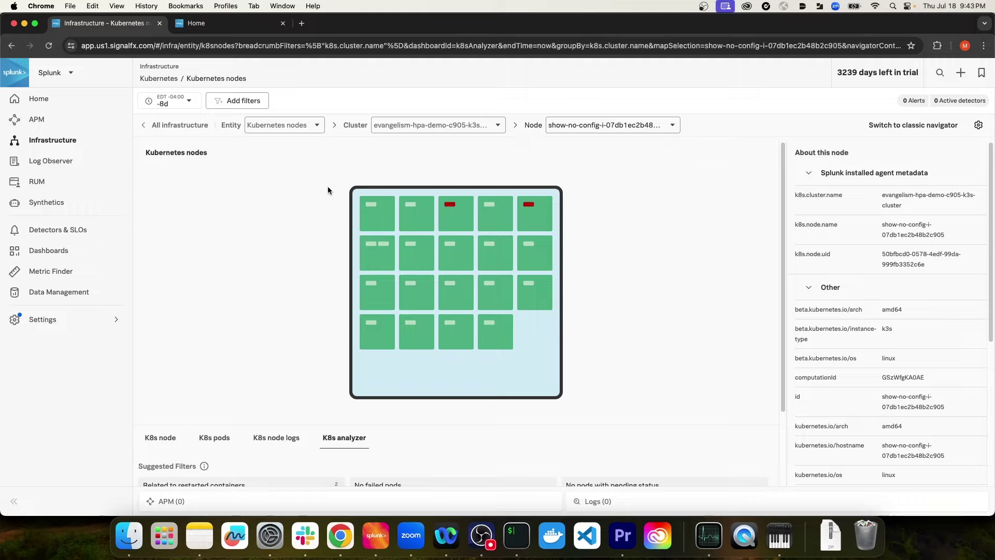
# Check which clusters and nodes are available for selection in the navigator's breadcrumb filters.
pyautogui.click(463, 125)
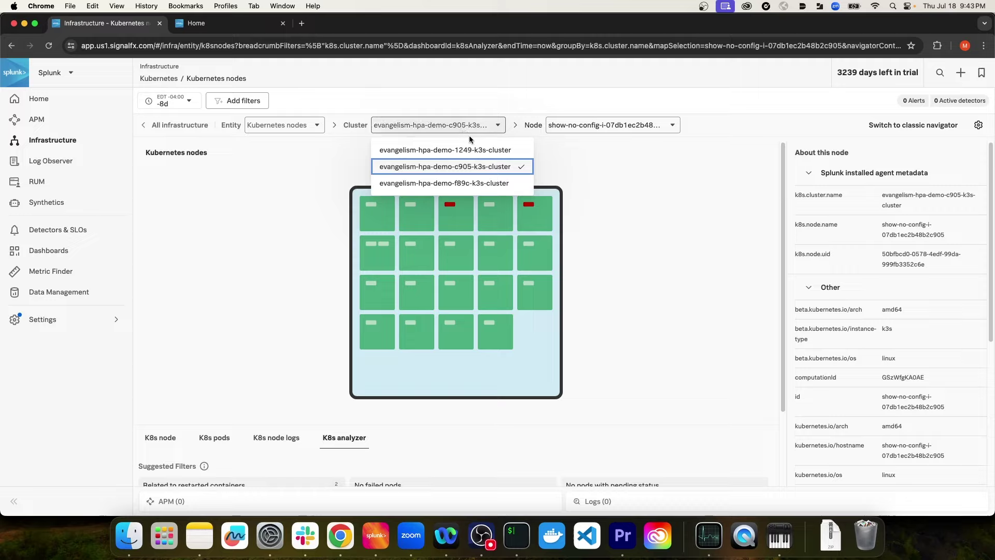
pyautogui.click(624, 129)
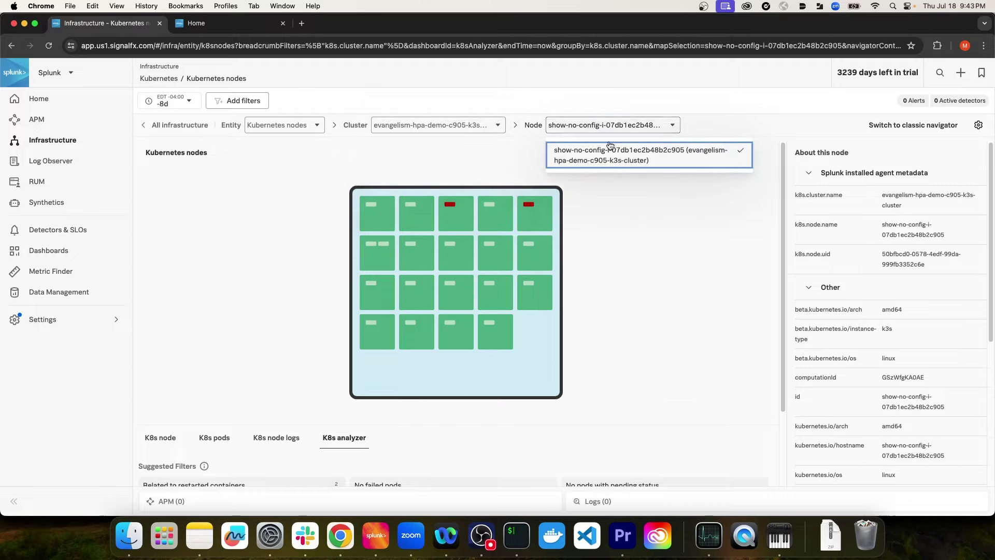
pyautogui.click(607, 146)
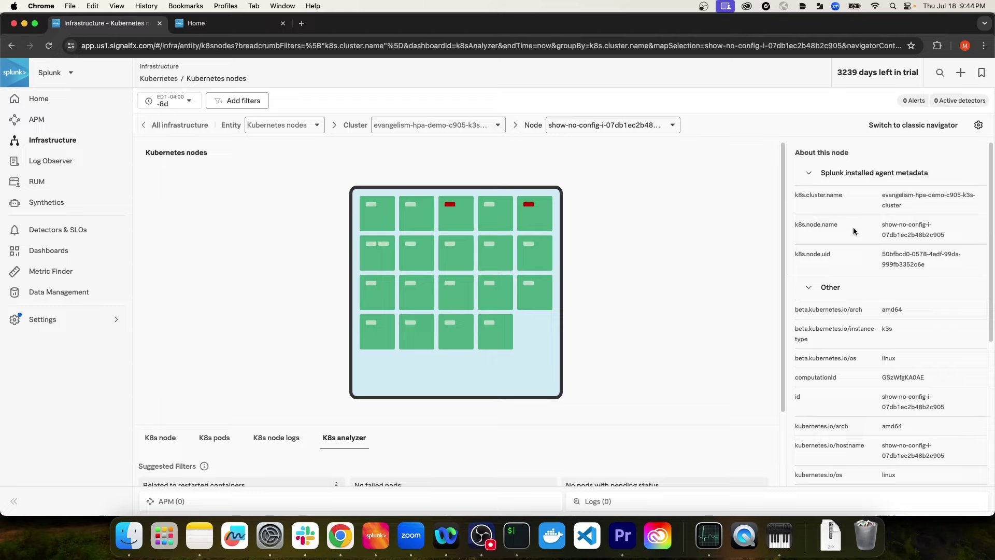
# Review the selected node's metadata, from the Splunk agent properties through the other Kubernetes properties.
pyautogui.scroll(-5, 848, 228)
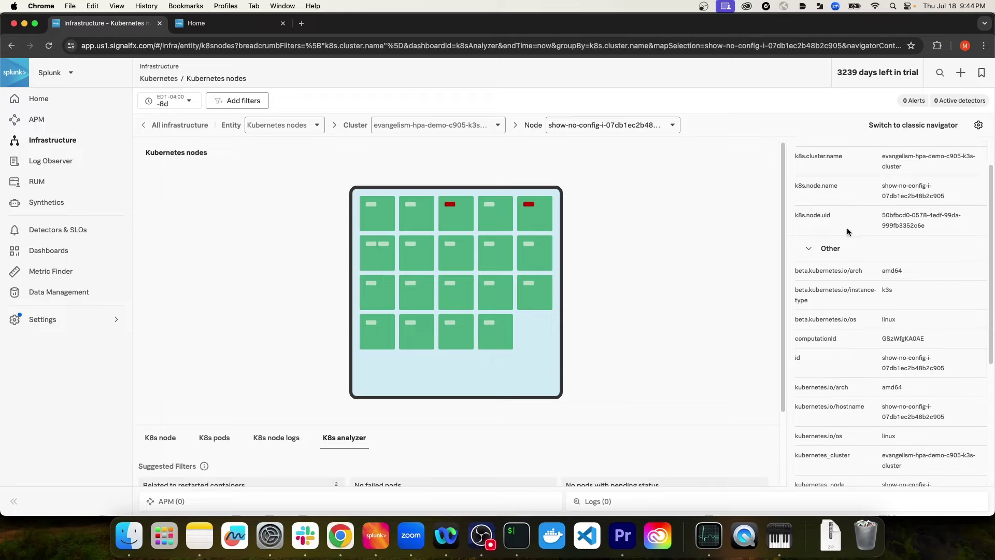
pyautogui.scroll(-1, 848, 226)
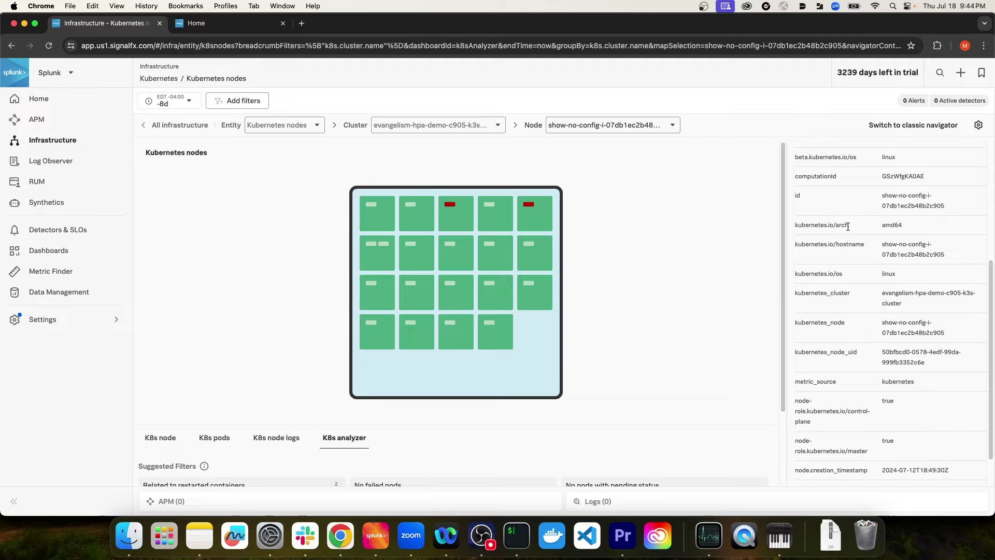
pyautogui.scroll(-2, 848, 228)
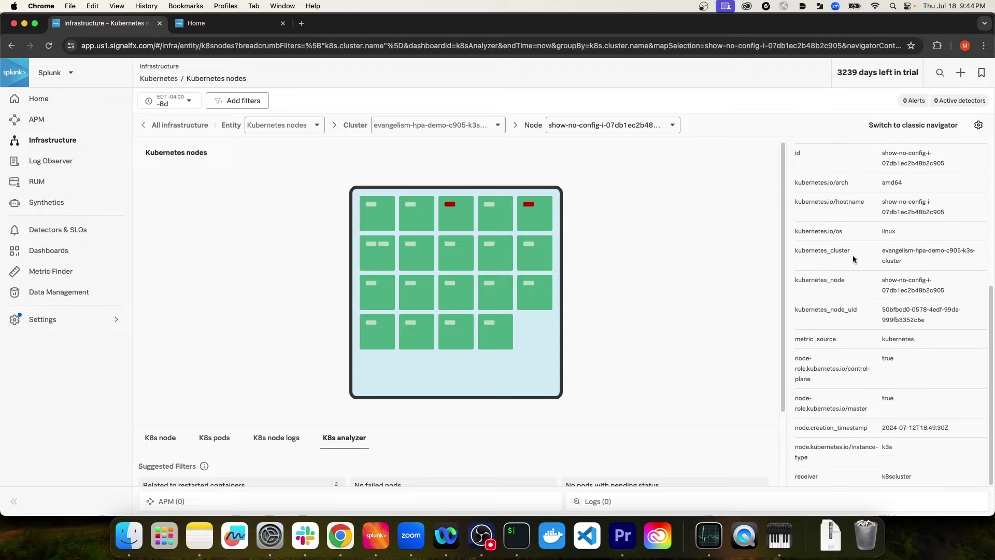
# Review the selected node's K8s node dashboard, including its pod count, CPU, condition, memory and workload charts.
pyautogui.scroll(8, 859, 302)
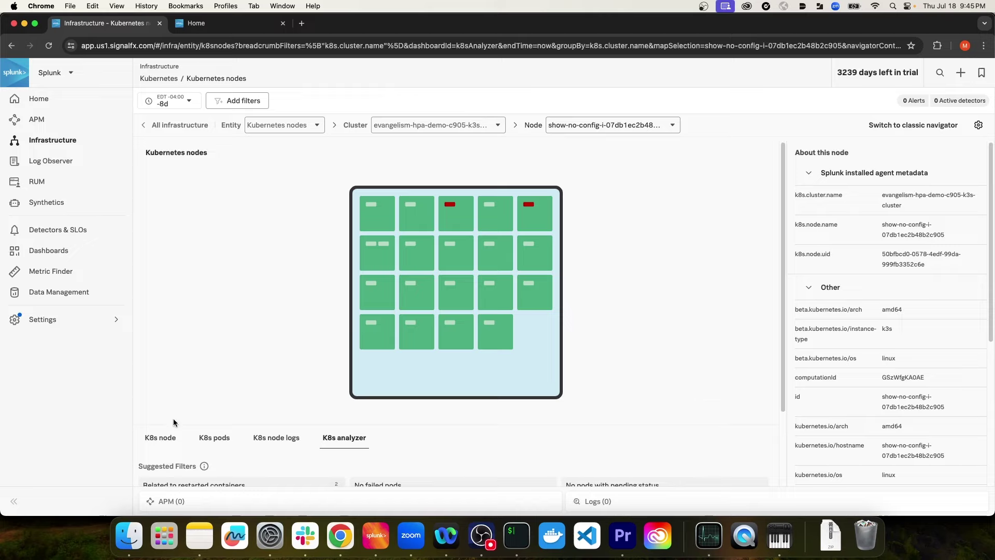
pyautogui.scroll(-3, 174, 423)
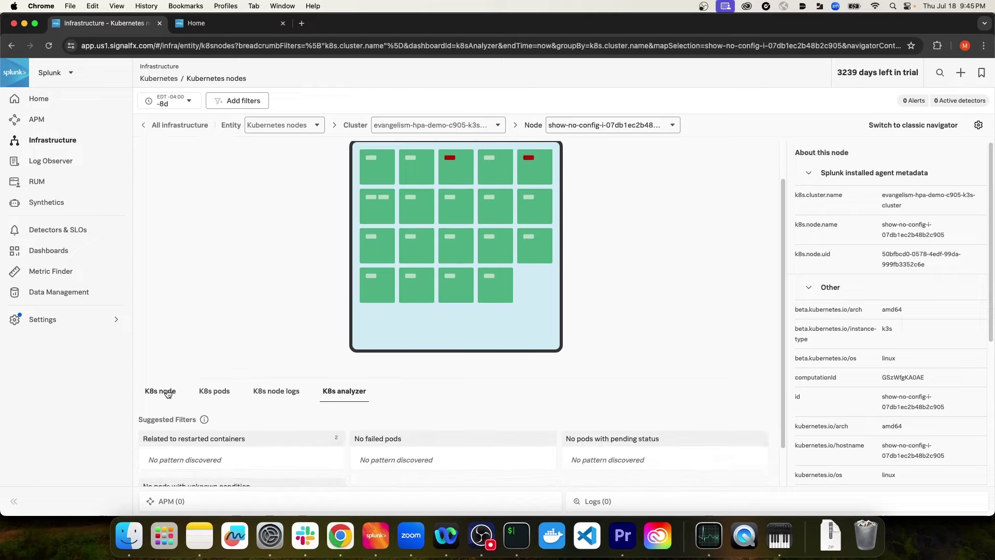
pyautogui.click(165, 381)
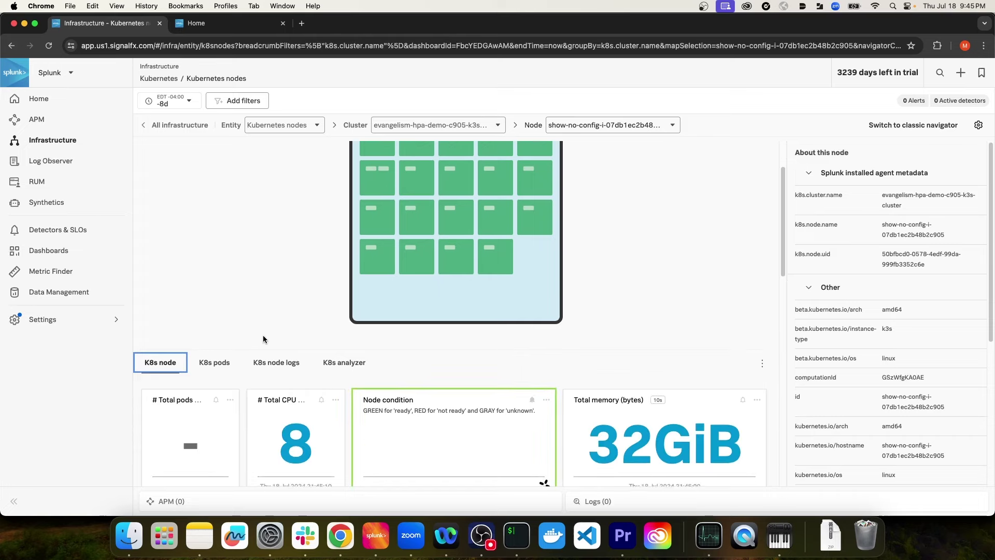
pyautogui.scroll(-5, 482, 334)
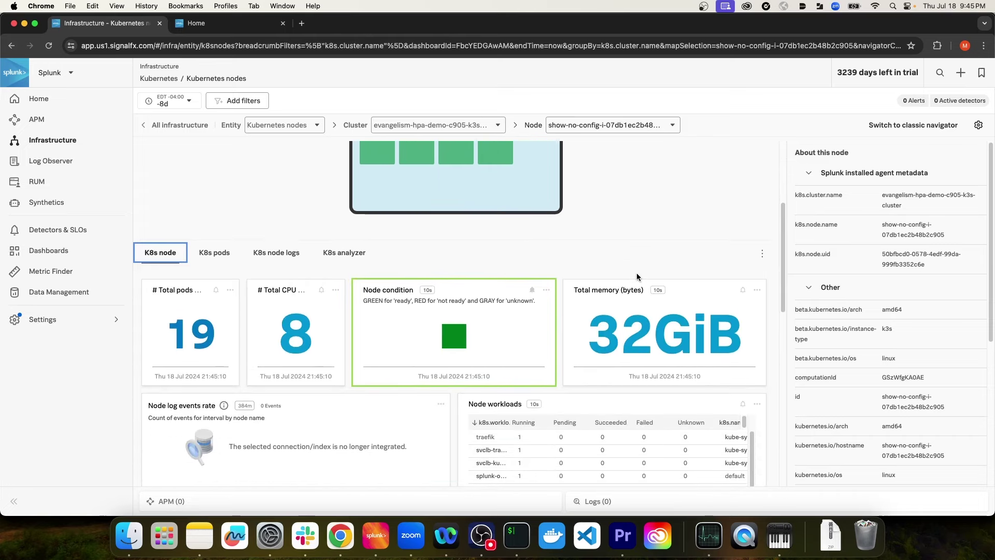
pyautogui.scroll(-3, 637, 276)
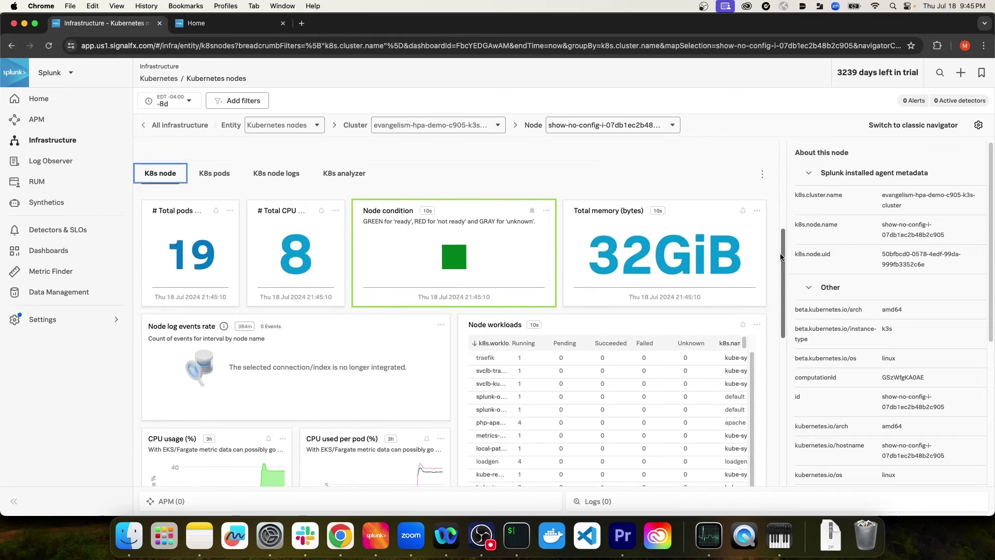
pyautogui.scroll(-1, 782, 260)
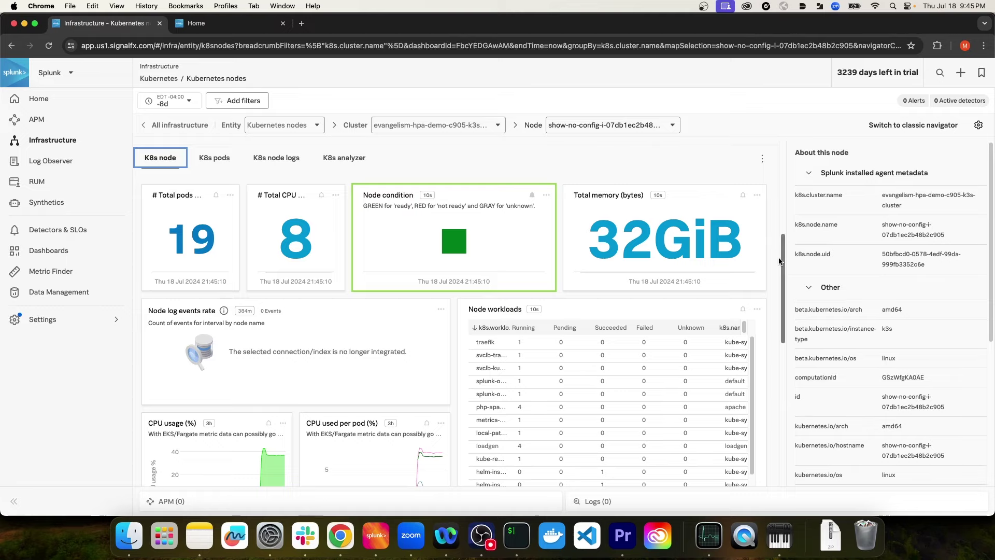
pyautogui.moveTo(783, 261); pyautogui.dragTo(792, 238)
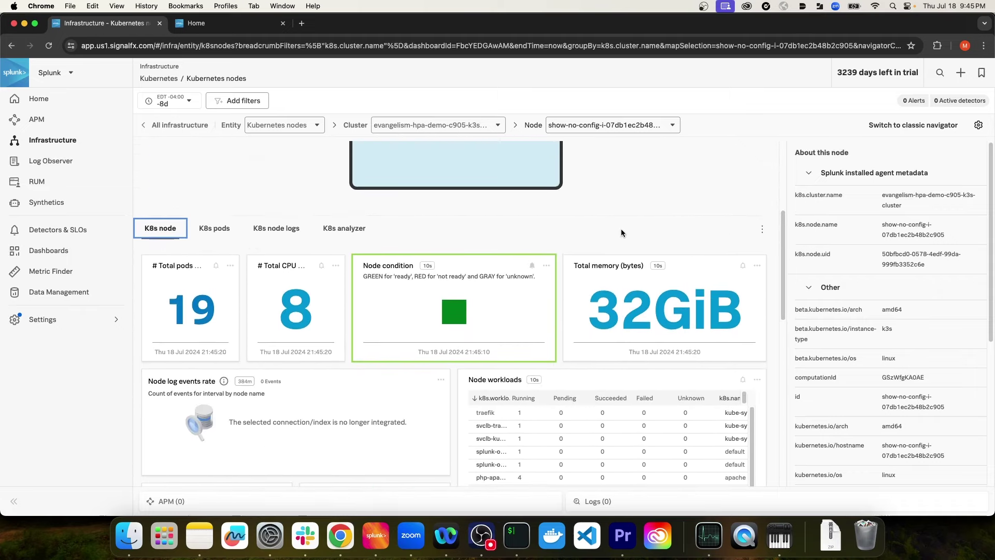
# Review the node's K8s pods dashboard, covering active pods, pods by phase and top pods by memory usage.
pyautogui.click(214, 227)
pyautogui.scroll(-4, 319, 278)
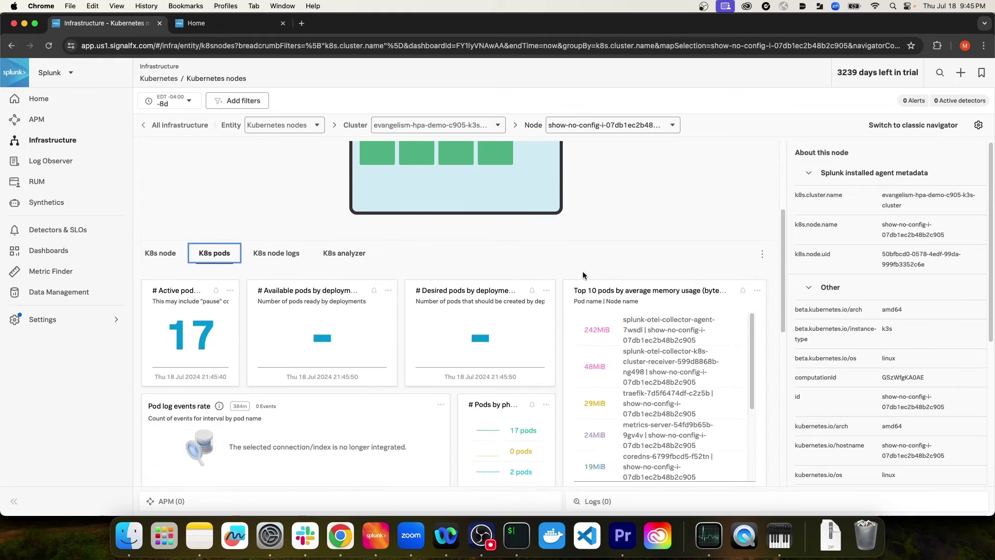
pyautogui.moveTo(784, 251); pyautogui.dragTo(758, 274)
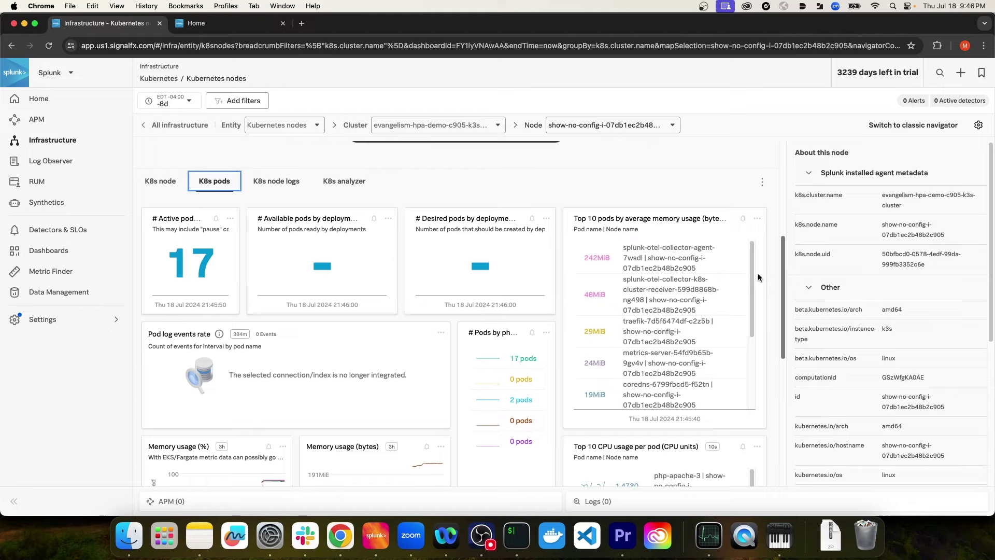
# Check the node's K8s node logs and the suggested filters in its K8s analyzer.
pyautogui.click(285, 182)
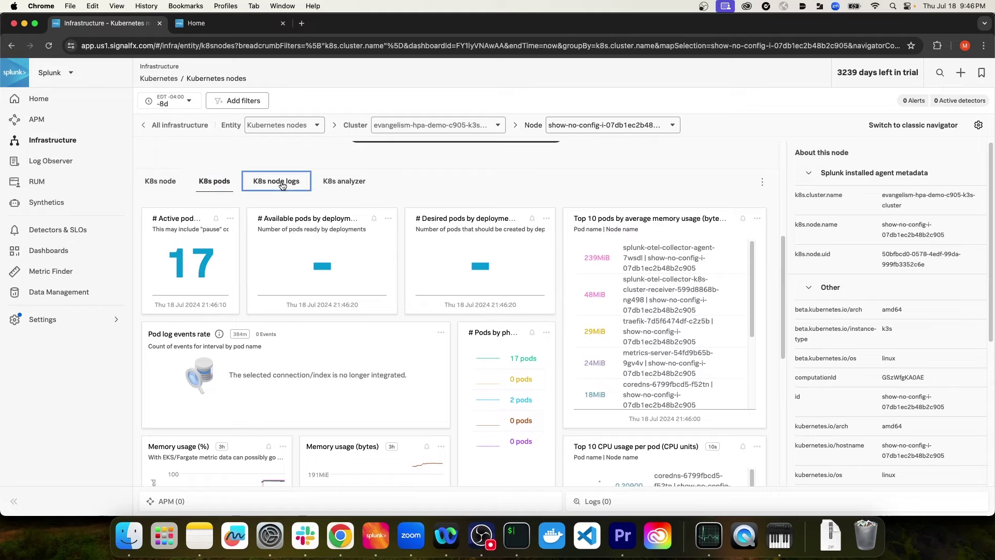
pyautogui.scroll(-8, 317, 251)
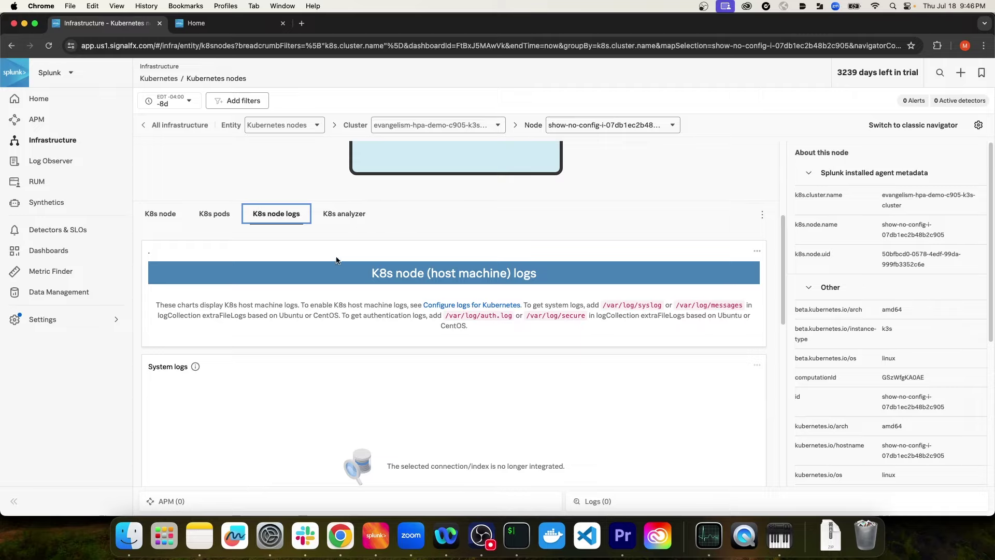
pyautogui.scroll(-2, 334, 251)
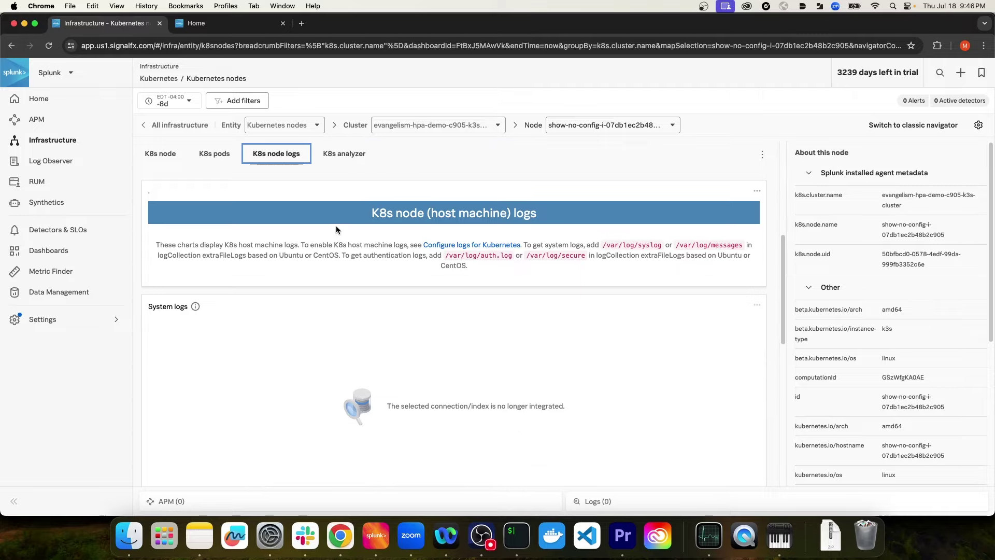
pyautogui.click(339, 154)
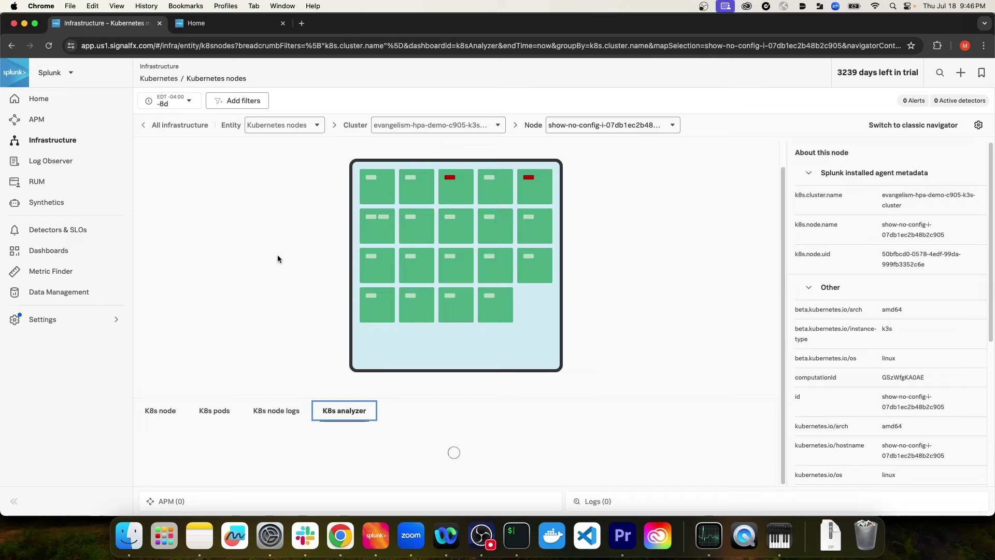
pyautogui.scroll(-2, 283, 261)
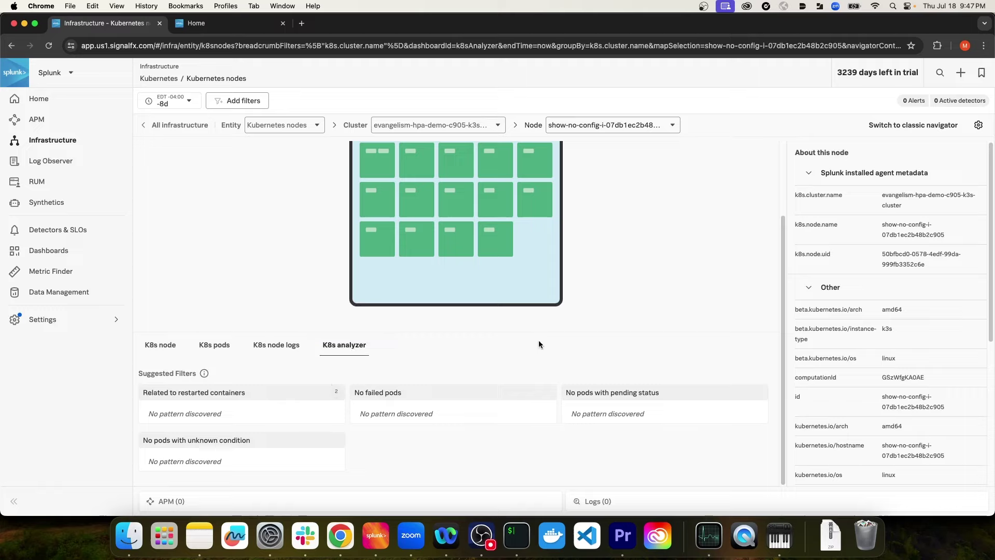
# Open the two-container svclb-traefik-36cb6869-pzkrn pod from the node map and review its agent metadata and other properties.
pyautogui.moveTo(499, 246)
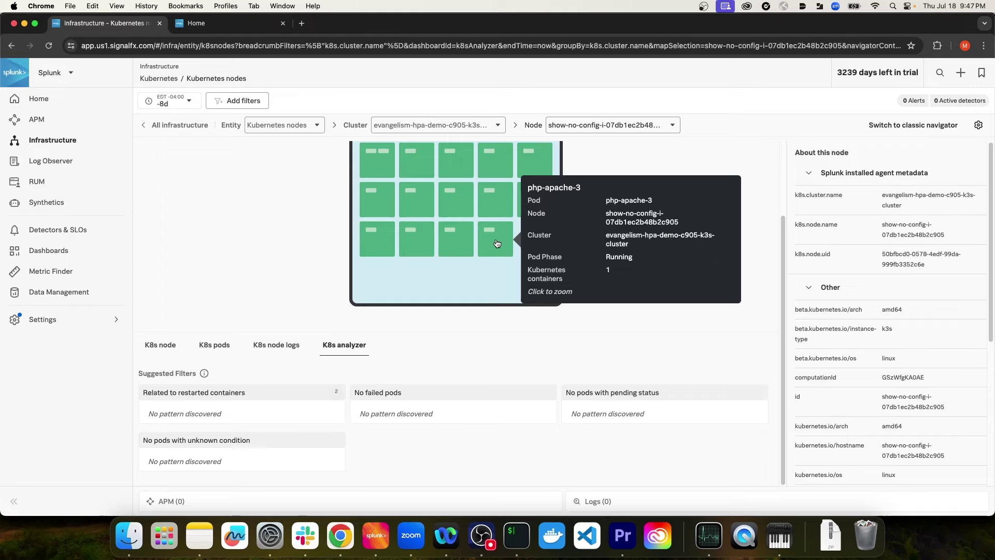
pyautogui.click(380, 169)
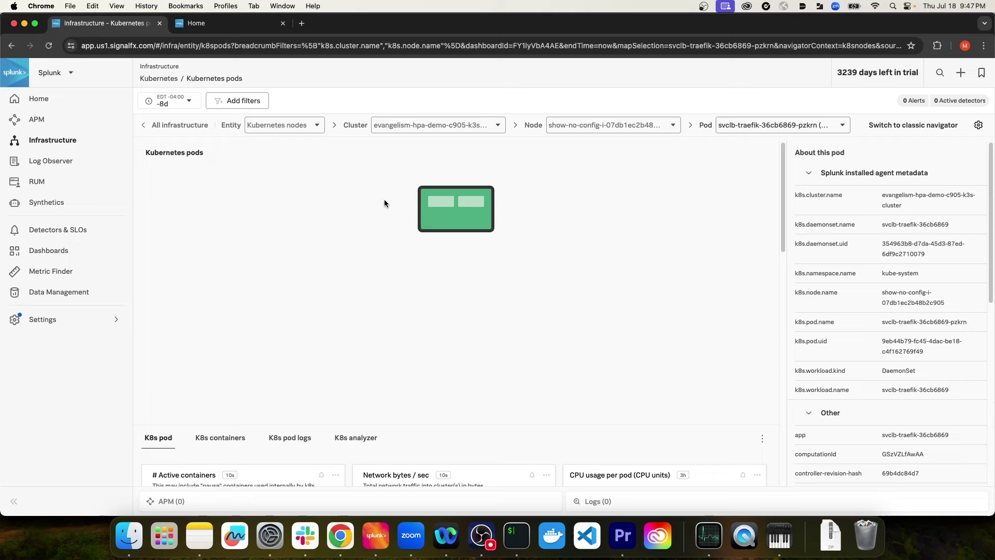
pyautogui.moveTo(446, 203)
pyautogui.scroll(-5, 890, 211)
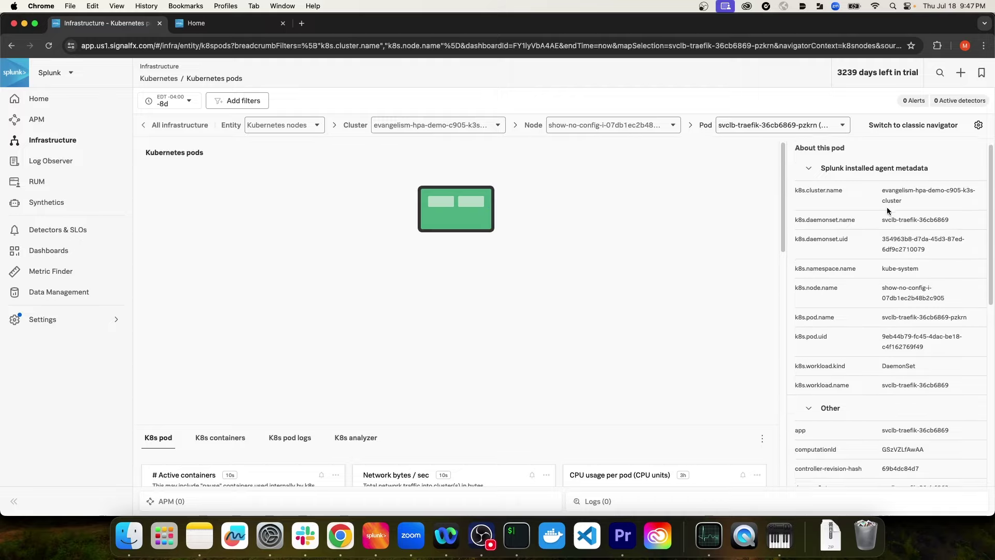
pyautogui.scroll(-4, 885, 207)
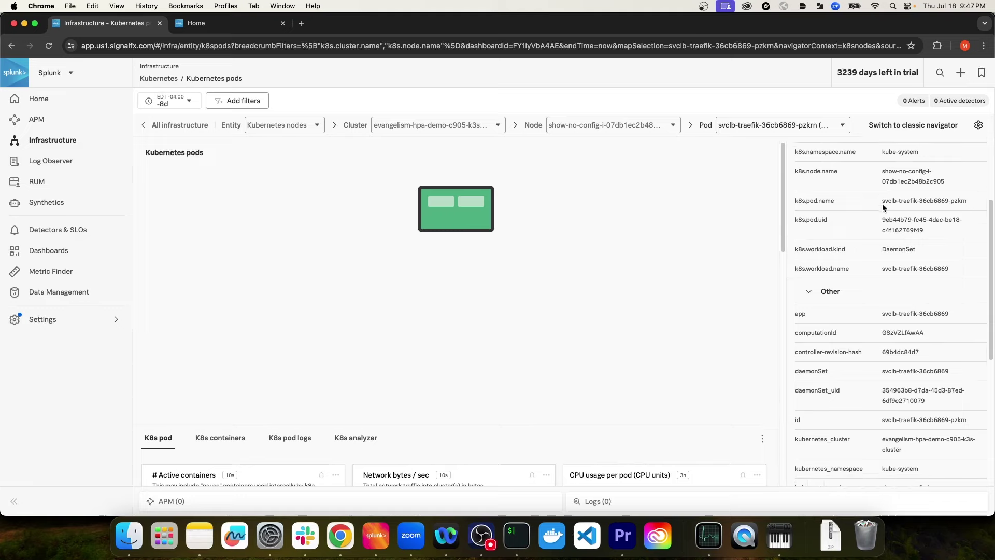
pyautogui.scroll(-7, 885, 213)
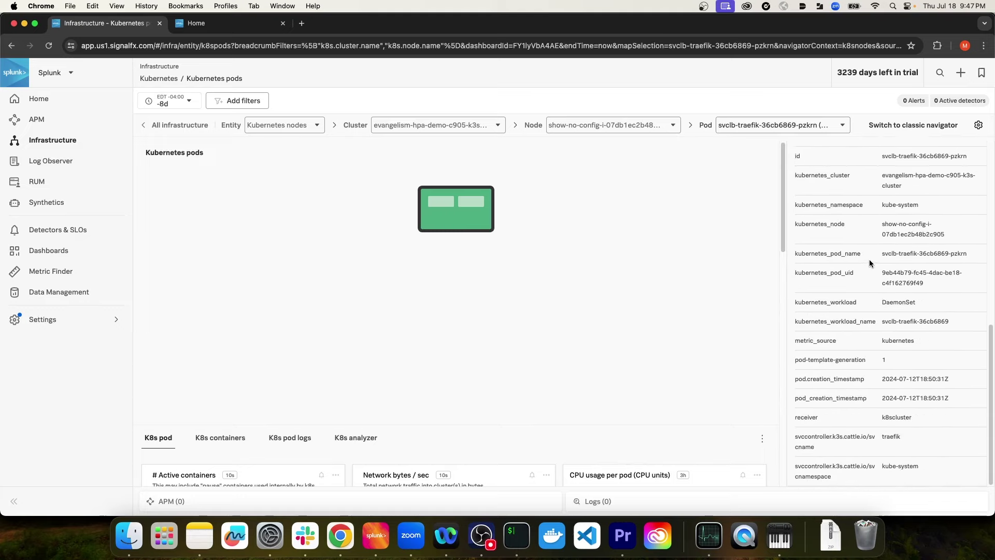
pyautogui.scroll(15, 870, 234)
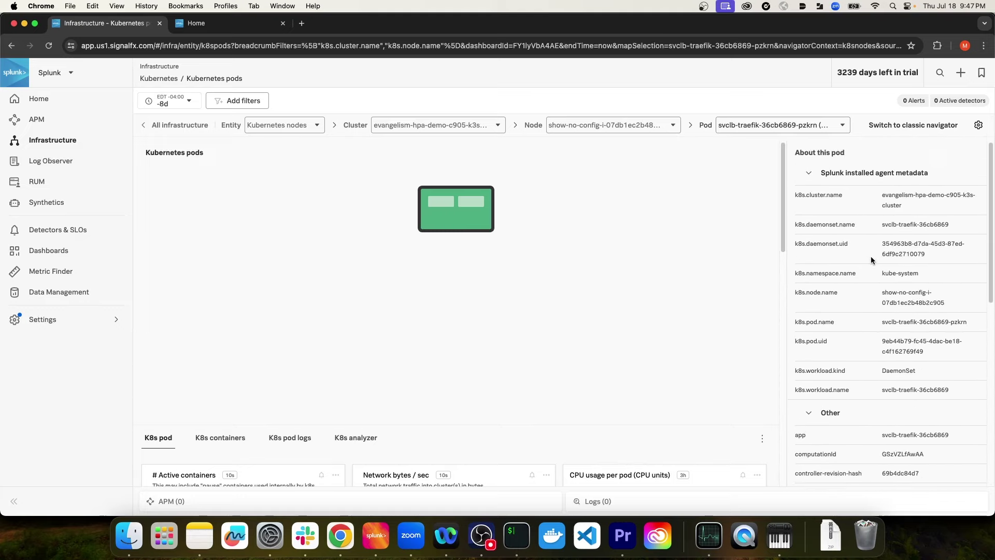
# Review the pod's K8s pod dashboard, from active containers and network traffic to memory, filesystem and top container CPU charts.
pyautogui.scroll(-5, 780, 228)
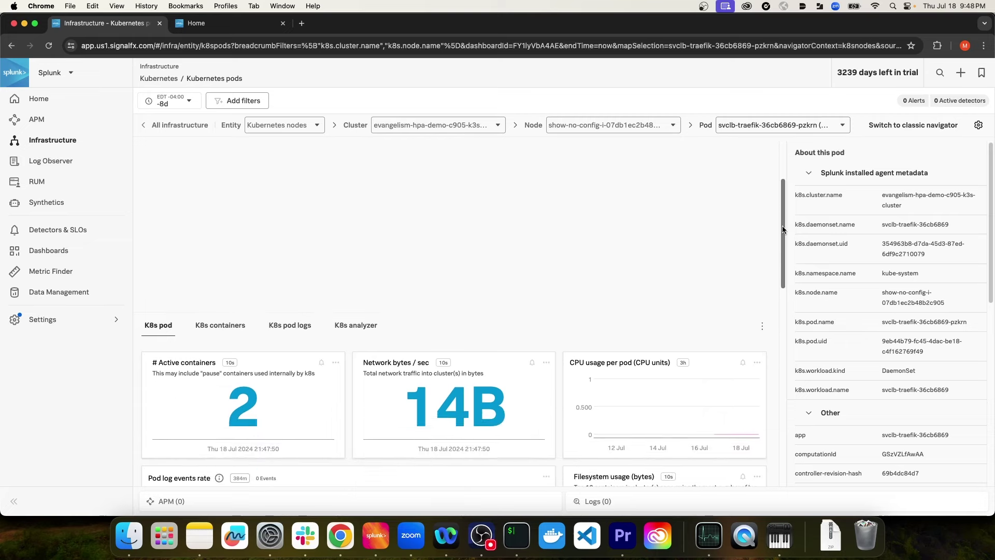
pyautogui.scroll(-6, 780, 233)
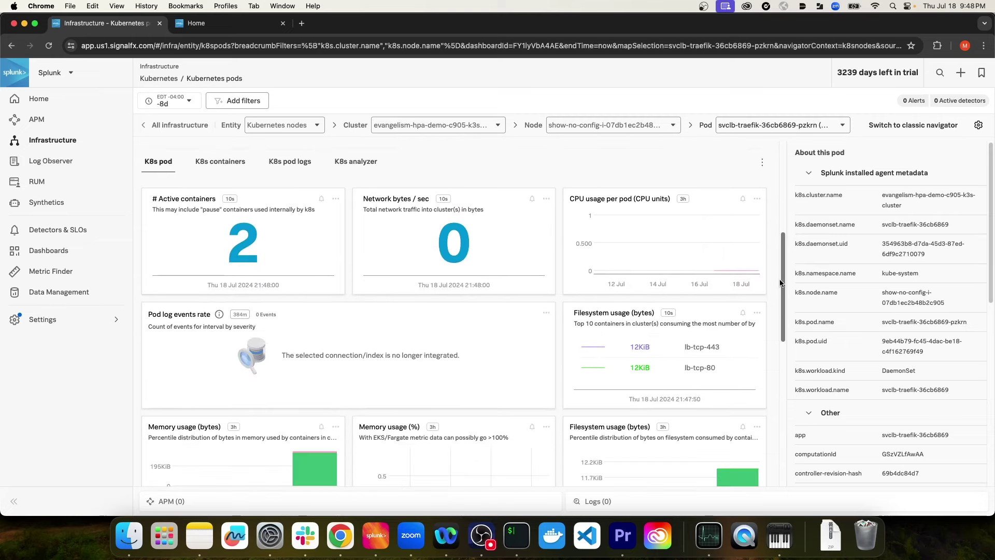
pyautogui.scroll(-6, 775, 295)
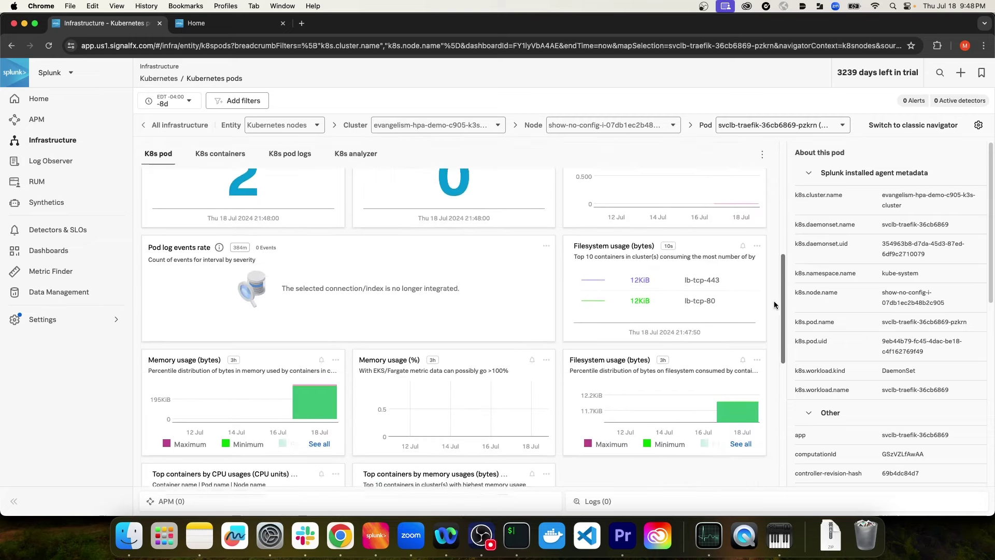
pyautogui.scroll(-2, 769, 332)
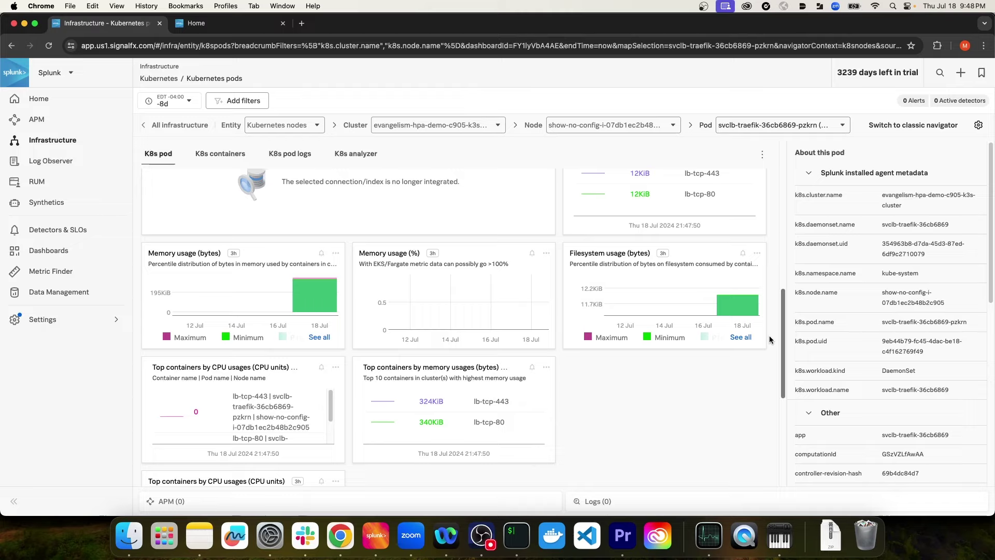
pyautogui.scroll(-1, 770, 340)
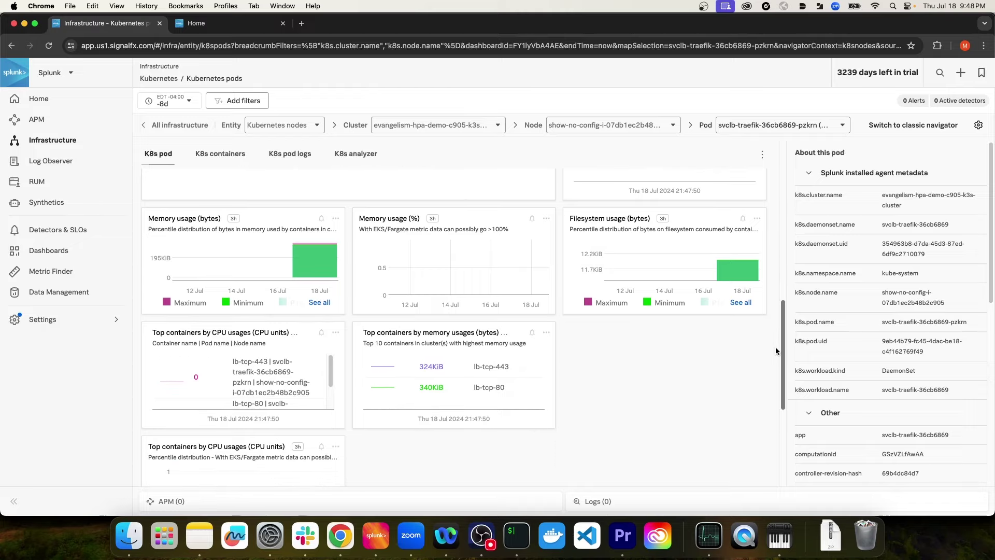
pyautogui.scroll(-4, 776, 348)
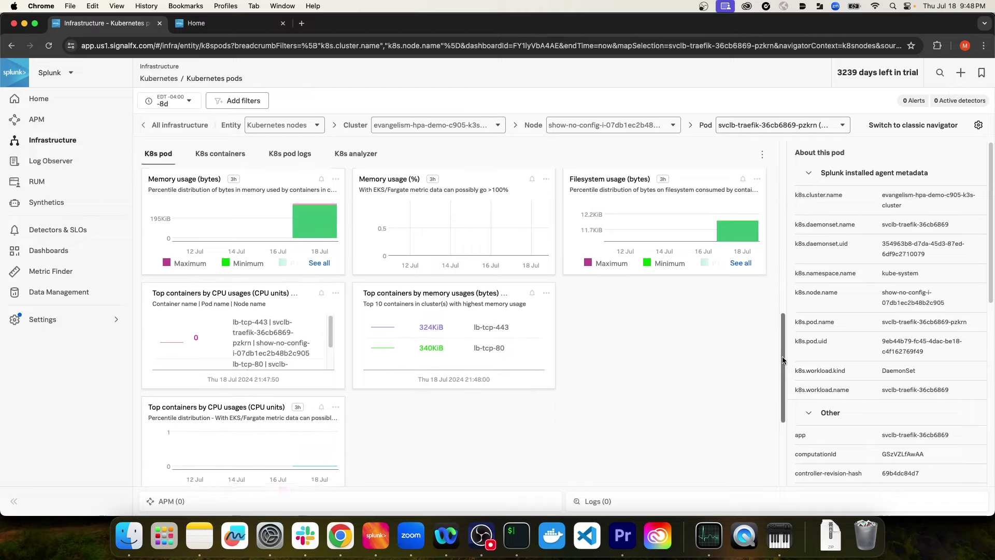
pyautogui.moveTo(786, 377); pyautogui.dragTo(792, 263)
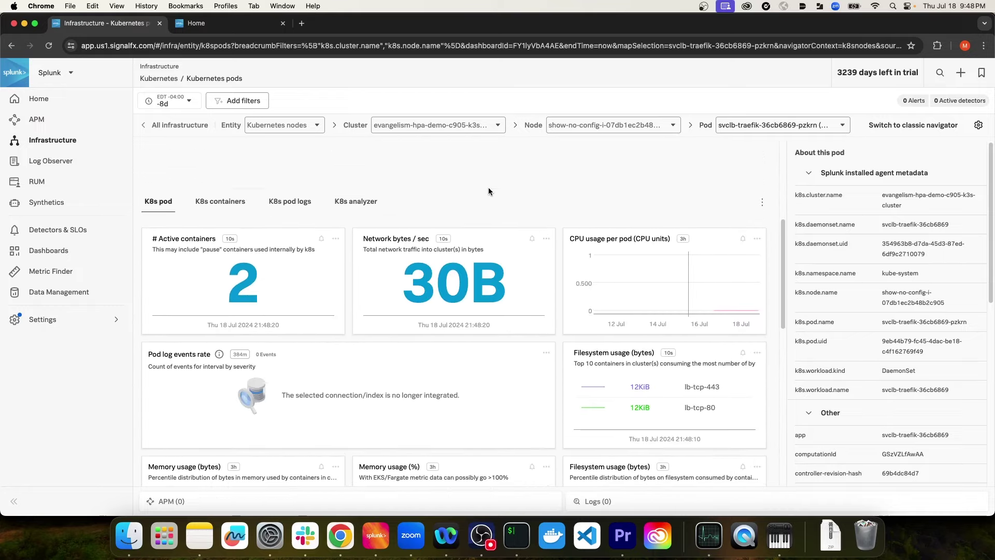
# Review the pod's K8s containers dashboard, including network, filesystem usage and the containers properties table.
pyautogui.click(227, 202)
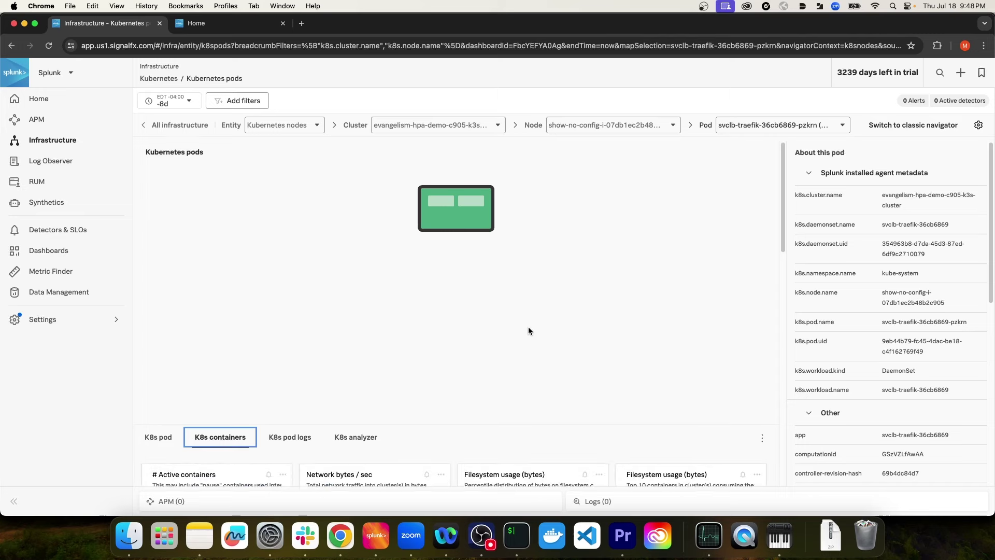
pyautogui.scroll(-3, 535, 325)
pyautogui.scroll(-2, 674, 280)
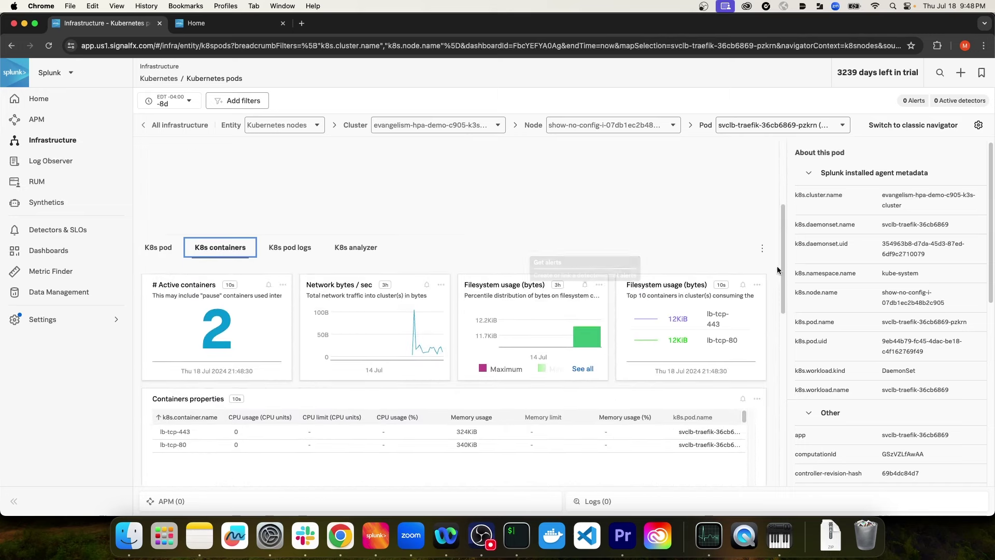
pyautogui.moveTo(783, 251); pyautogui.dragTo(772, 383)
pyautogui.moveTo(773, 377); pyautogui.dragTo(776, 267)
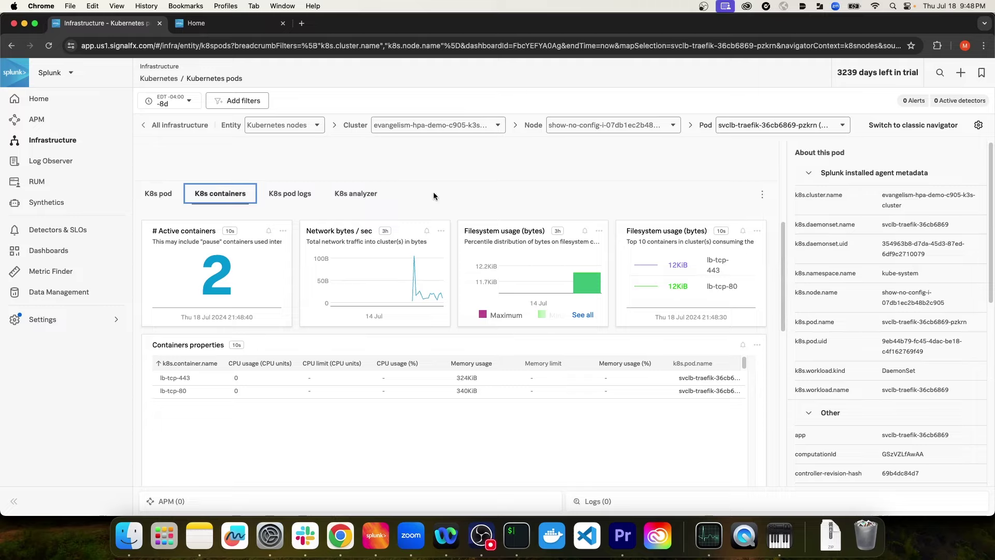
# Check the pod's error and warning logs, and open its K8s analyzer.
pyautogui.click(293, 198)
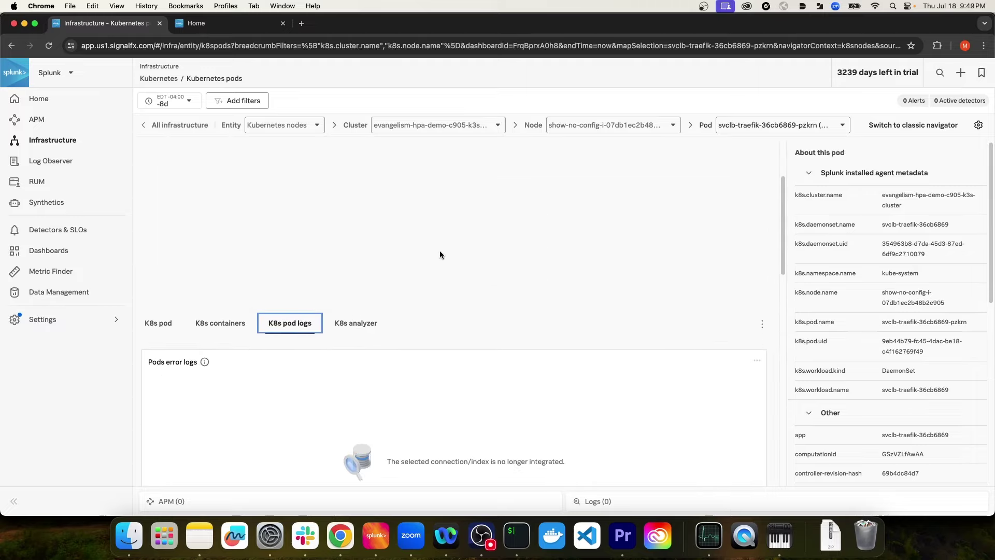
pyautogui.scroll(-3, 441, 247)
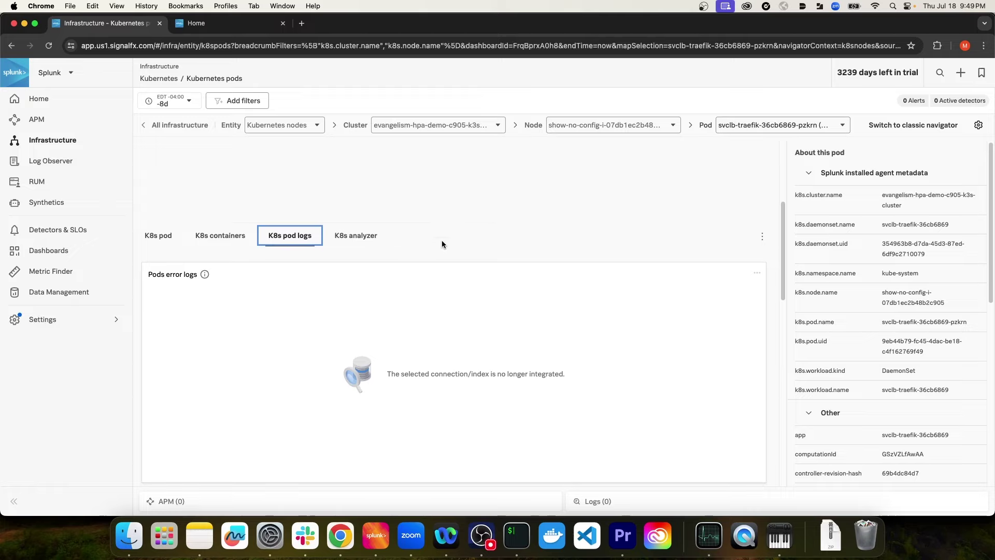
pyautogui.scroll(-2, 422, 237)
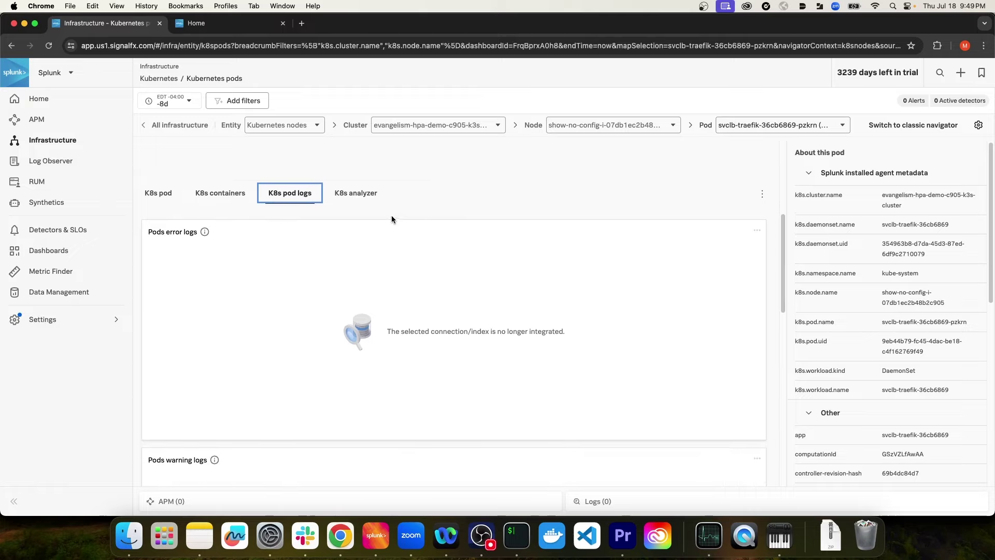
pyautogui.scroll(-1, 384, 208)
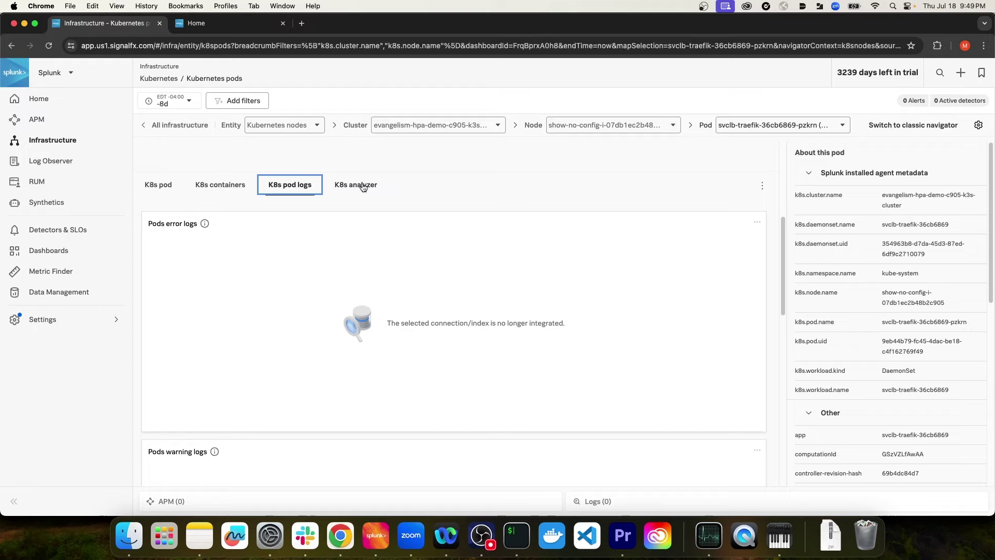
pyautogui.click(364, 189)
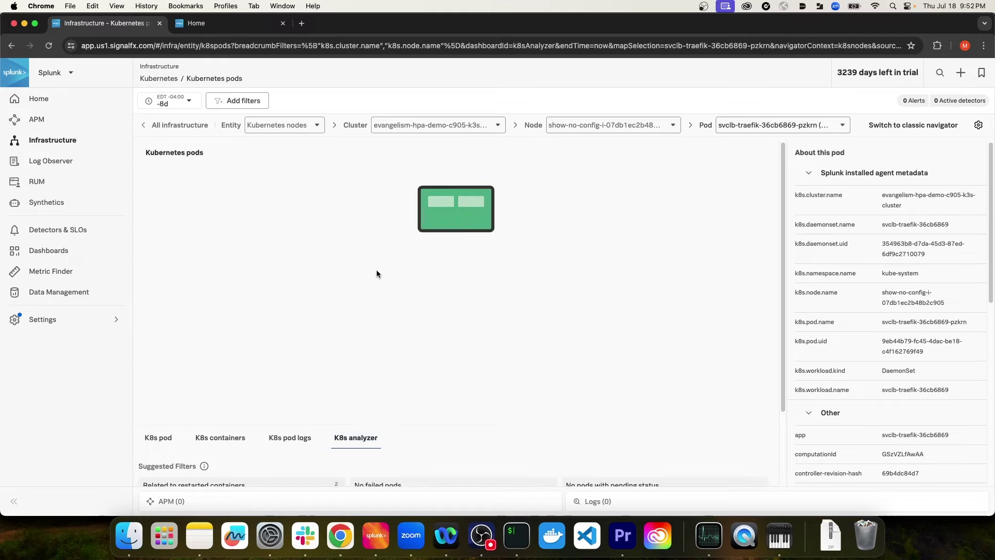
# Leave the pod for the Kubernetes nodes overview, and switch the entity view to Kubernetes workloads.
pyautogui.click(295, 126)
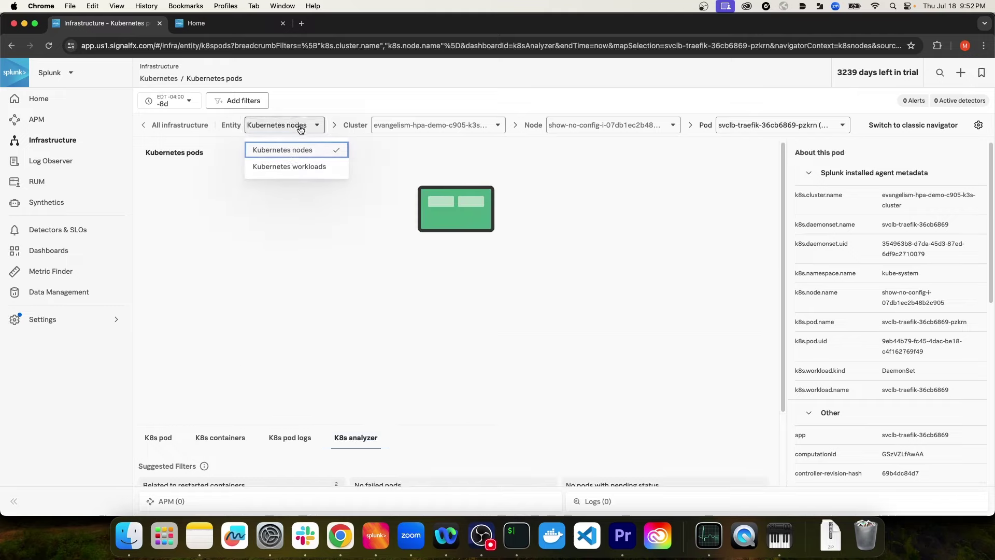
pyautogui.click(293, 150)
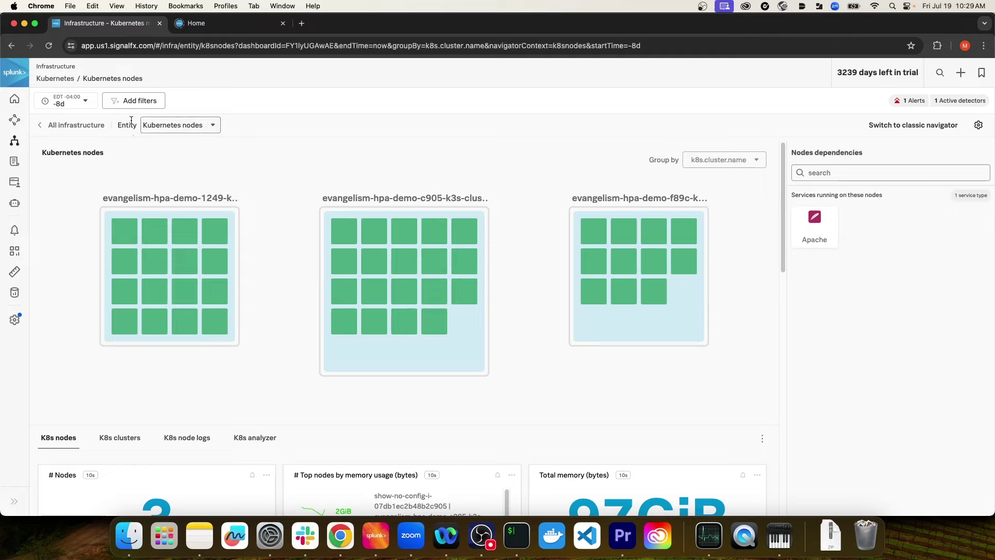
pyautogui.click(213, 127)
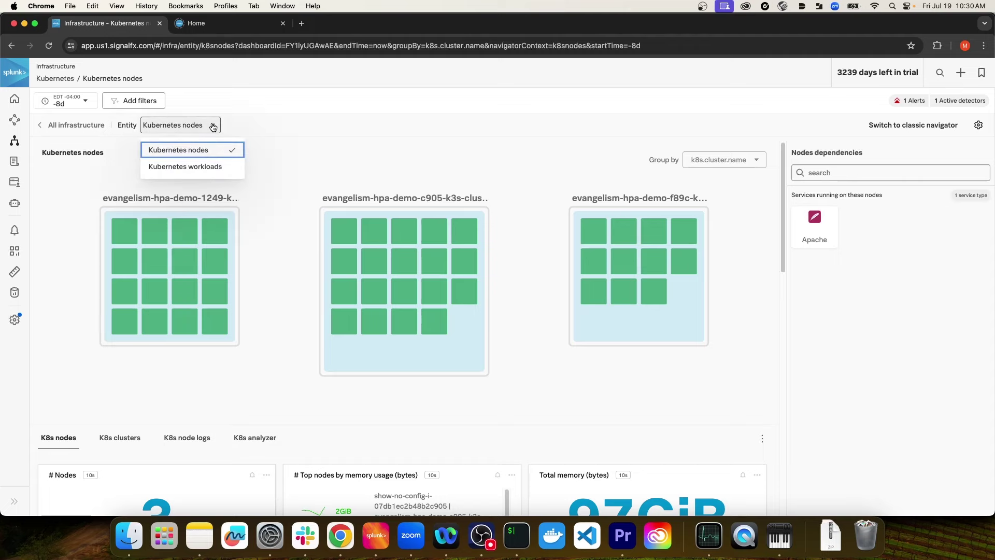
pyautogui.click(227, 169)
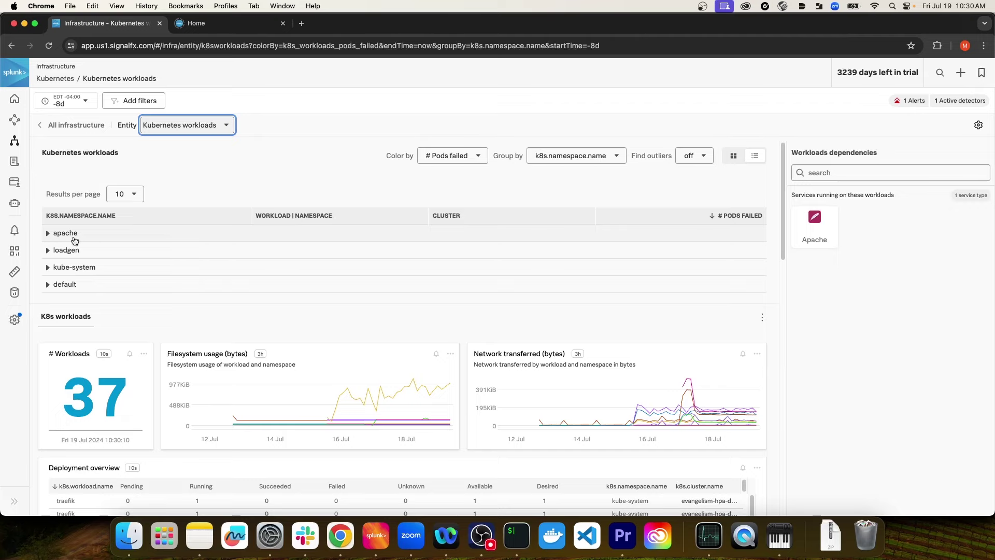
# Expand the apache, loadgen and kube-system namespaces in the workloads table to see their workloads and clusters.
pyautogui.click(48, 234)
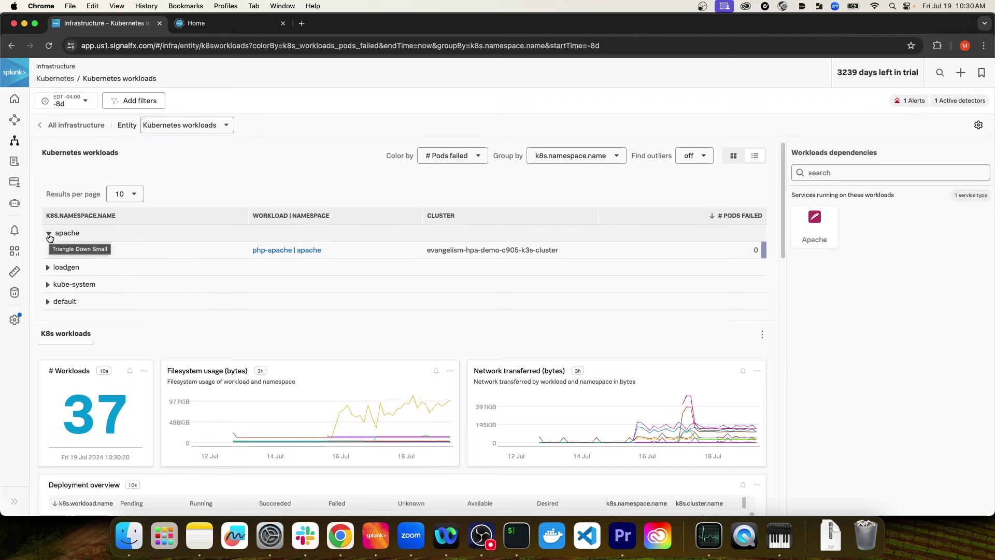
pyautogui.click(47, 267)
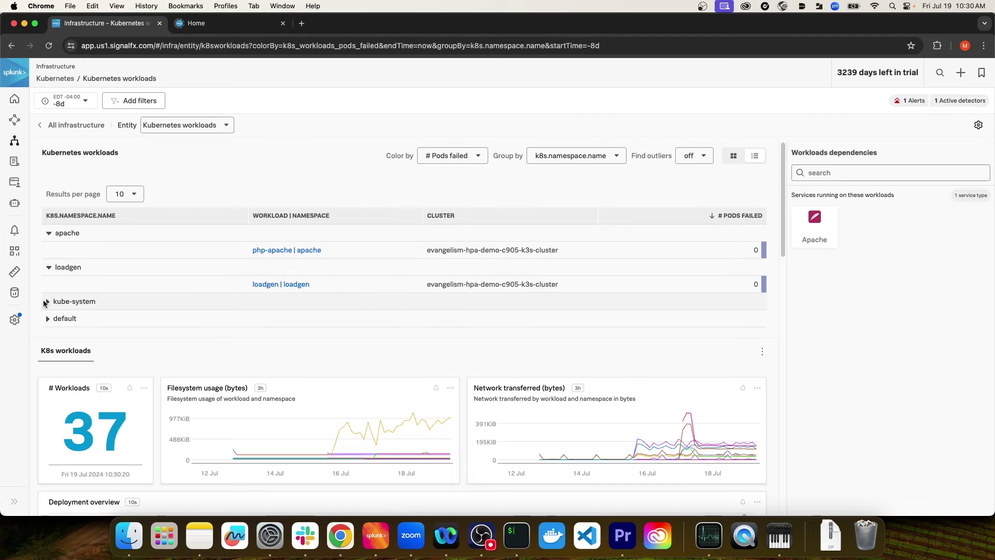
pyautogui.click(46, 301)
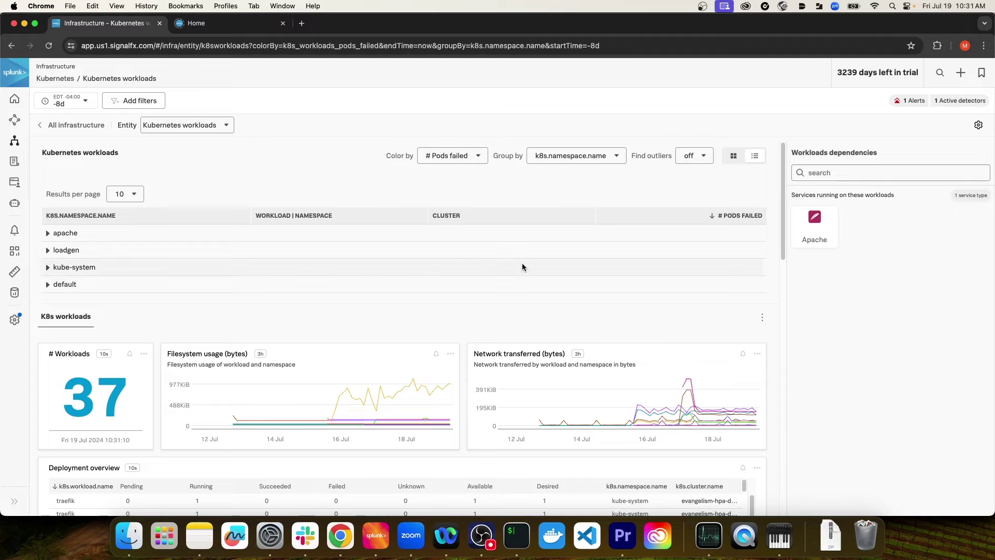
# Show the workloads as a map coloured by File system usage (bytes), and inspect tiles in the kube-system and default namespaces.
pyautogui.click(734, 157)
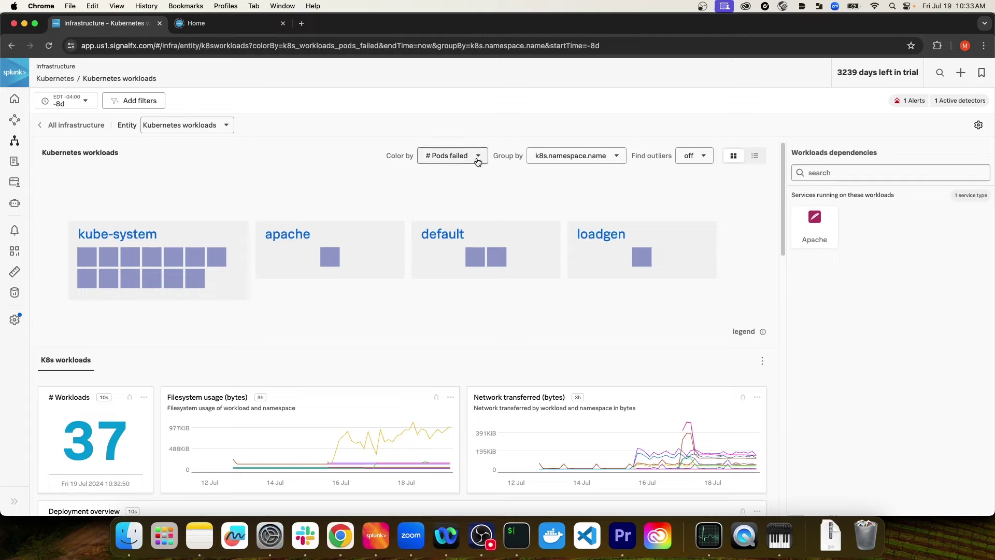
pyautogui.click(478, 160)
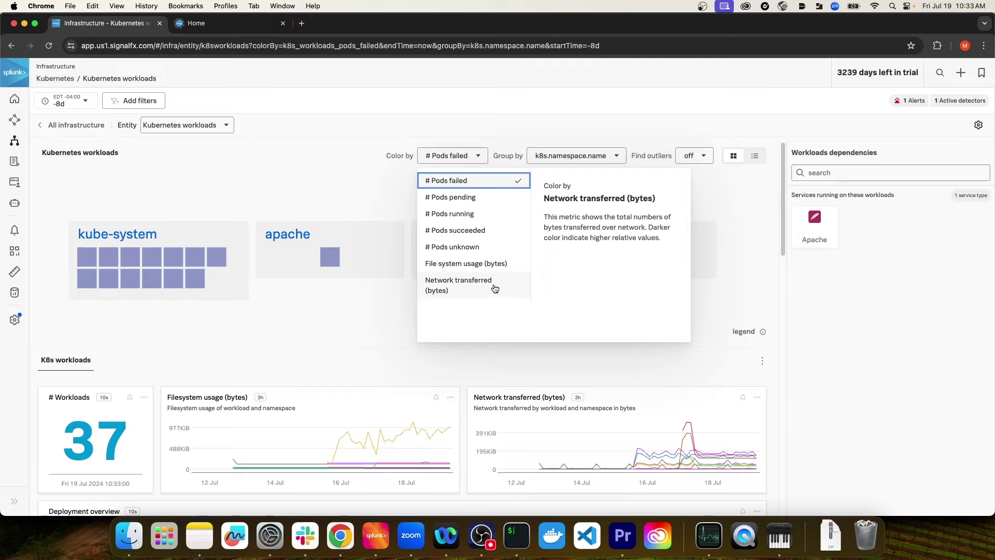
pyautogui.click(482, 157)
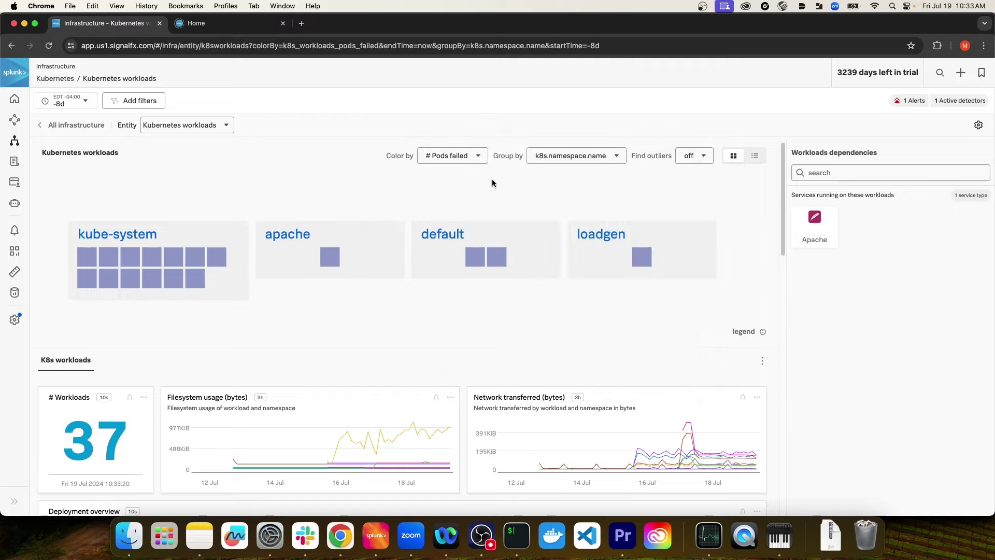
pyautogui.moveTo(493, 260)
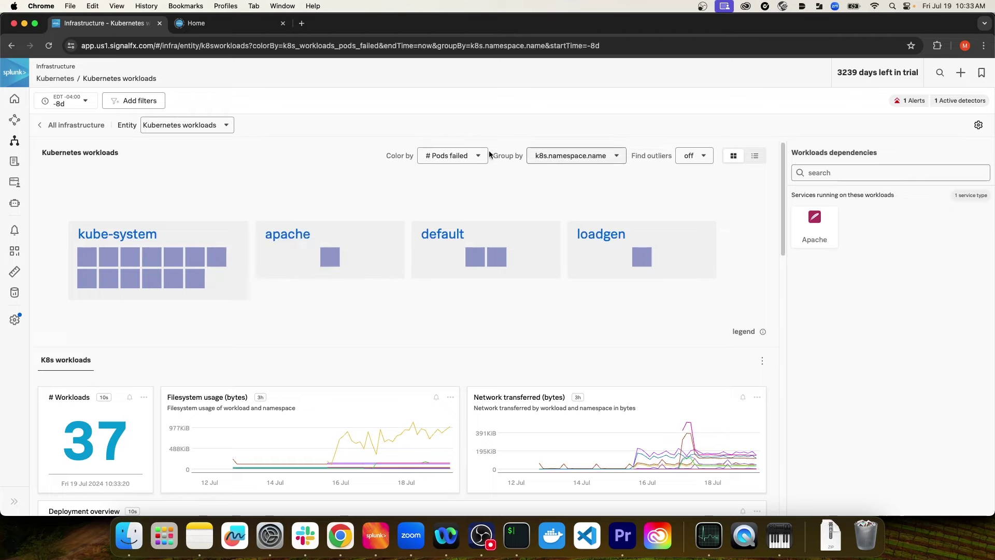
pyautogui.click(474, 157)
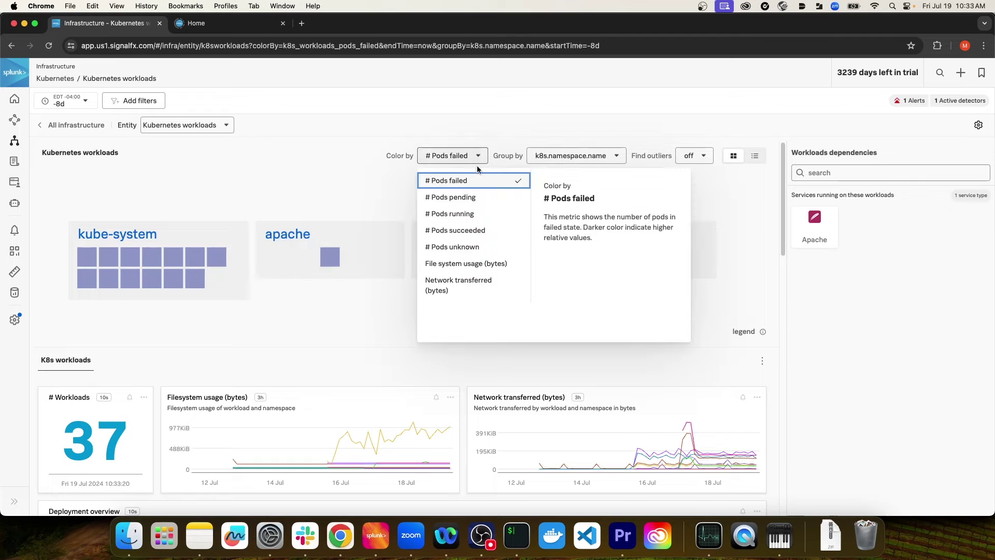
pyautogui.click(471, 265)
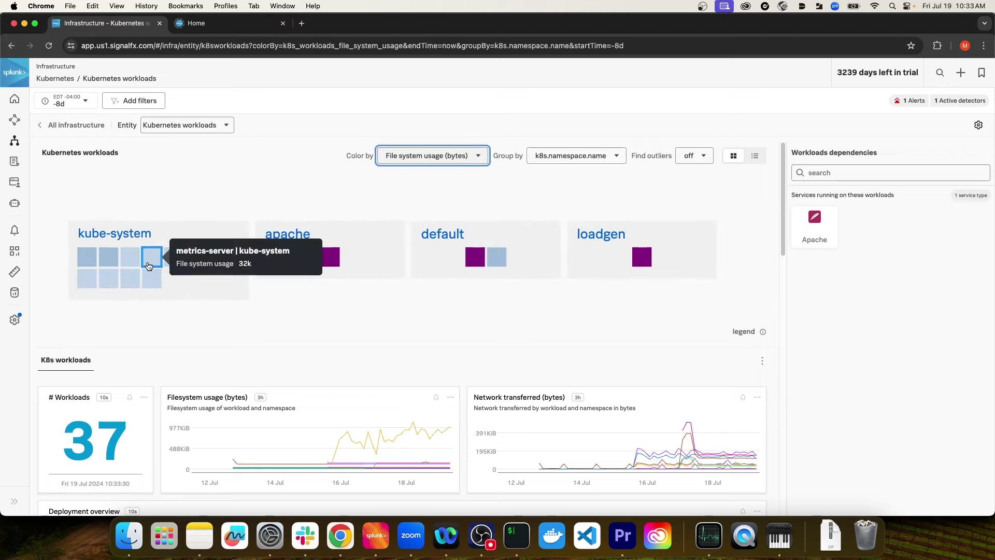
pyautogui.moveTo(96, 263)
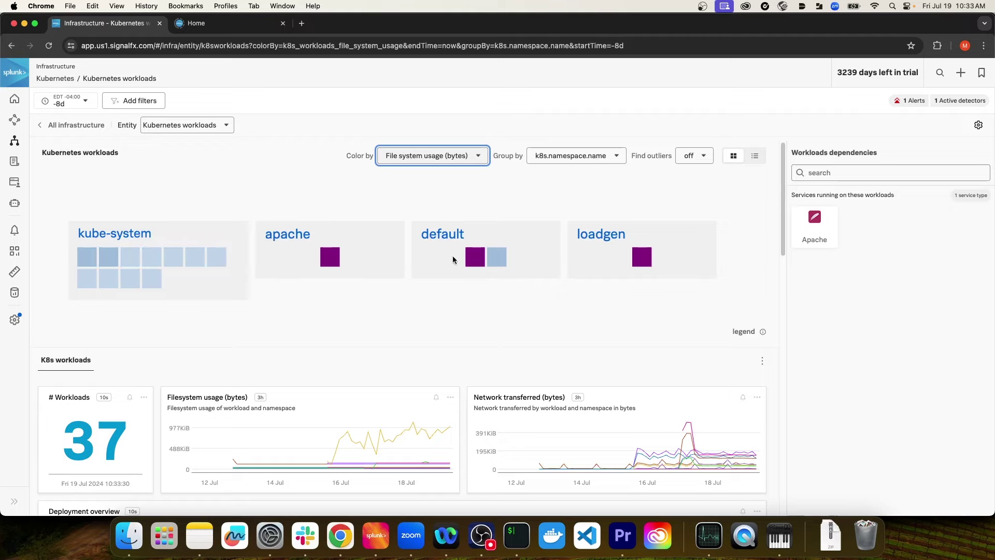
pyautogui.moveTo(496, 259)
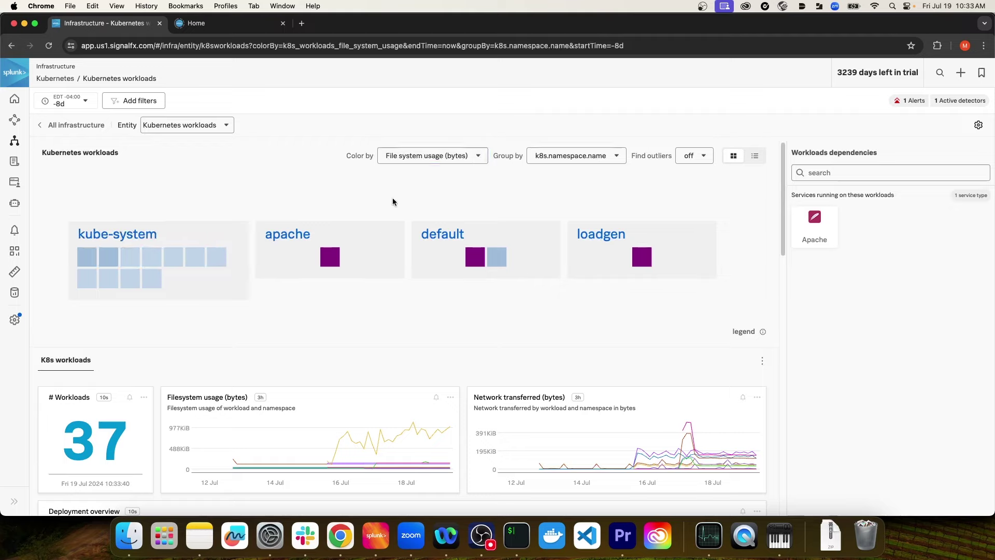
# Preview alternative groupings for the workload map, such as k8s-app, k8s.container.name and k8s.pod.name, keeping k8s.namespace.name.
pyautogui.click(597, 165)
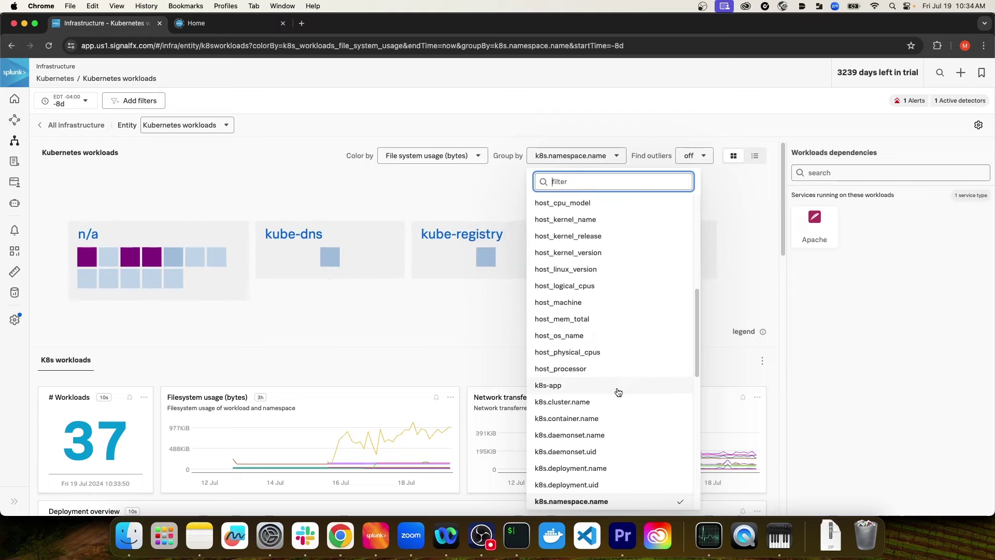
pyautogui.scroll(-1, 617, 396)
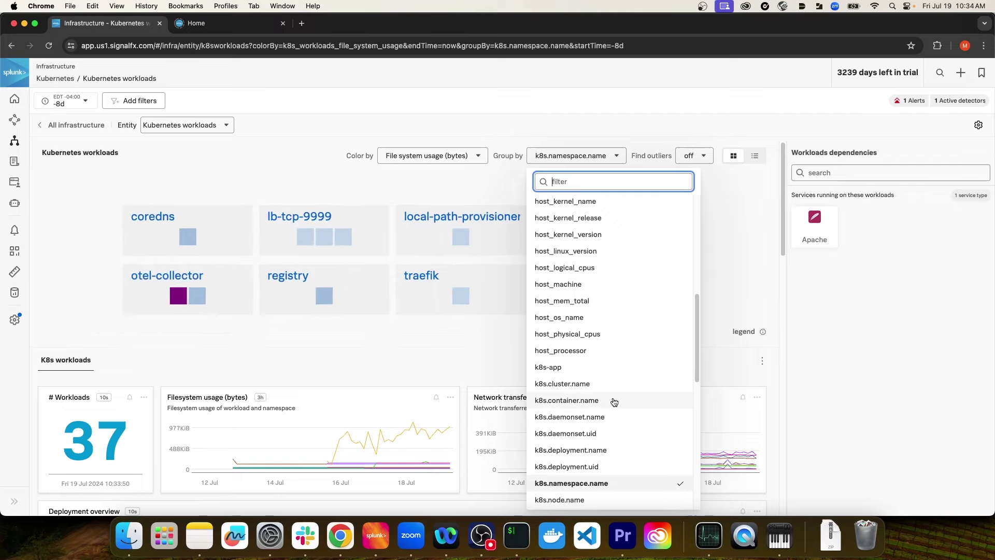
pyautogui.scroll(-5, 611, 427)
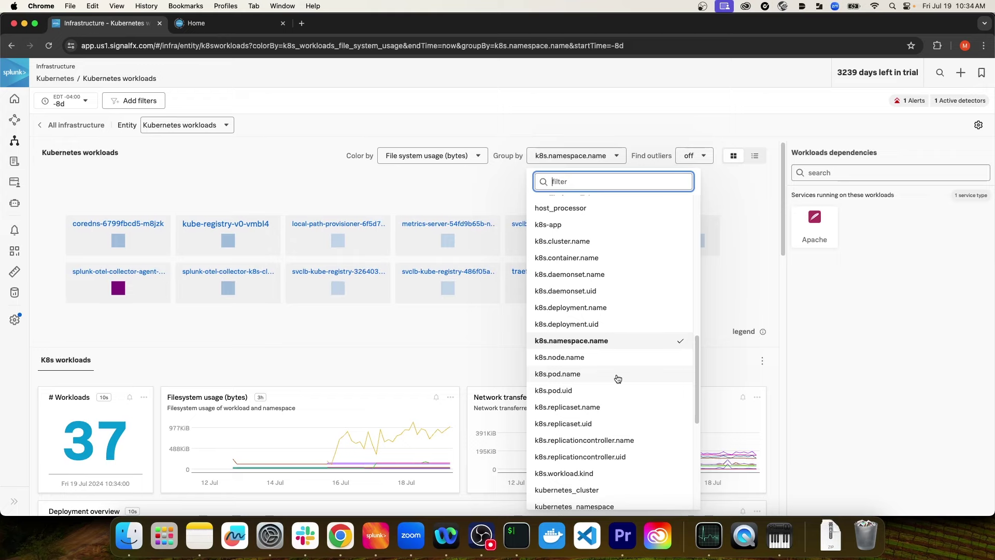
pyautogui.click(472, 341)
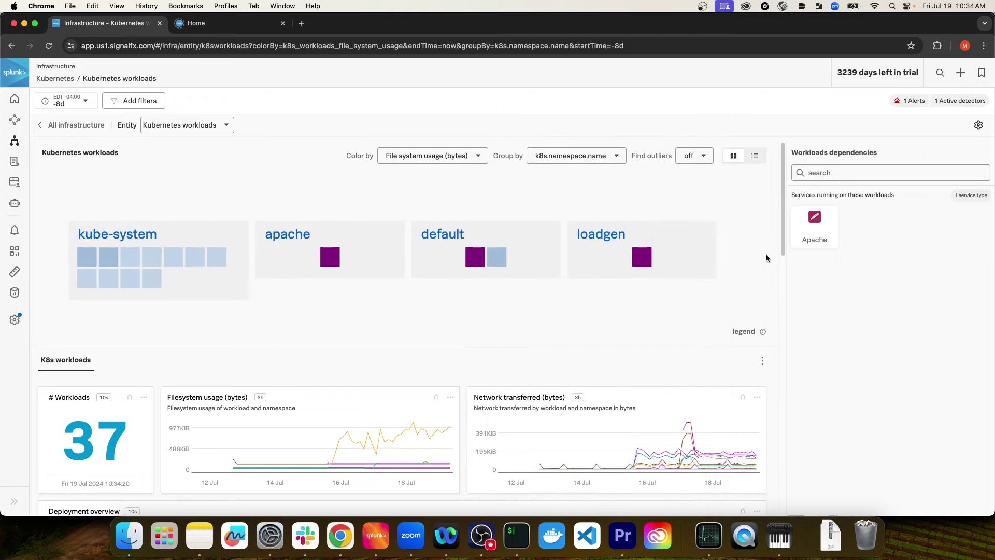
# Review the K8s workloads dashboard, including the filesystem usage and network transferred charts and the deployment overview table.
pyautogui.scroll(-5, 766, 258)
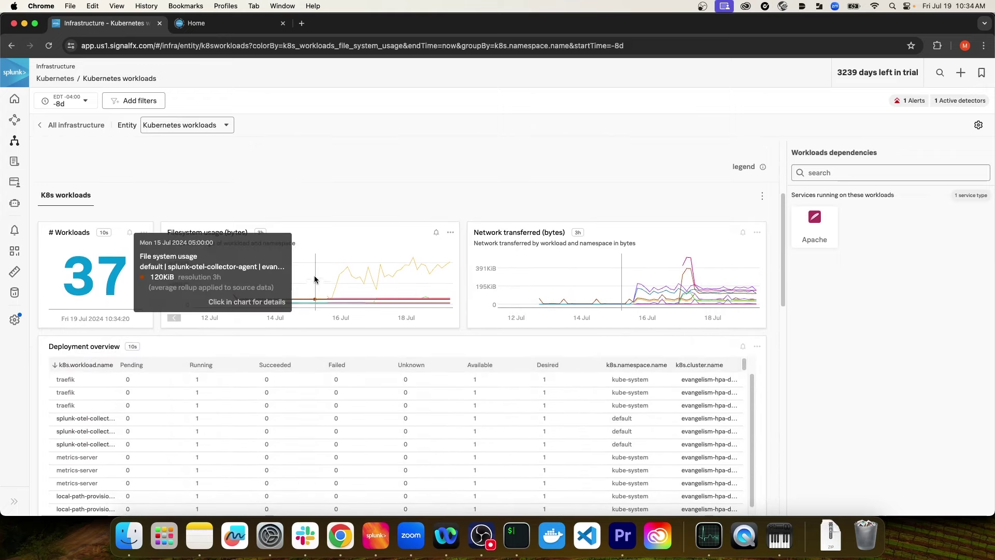
pyautogui.scroll(-2, 49, 334)
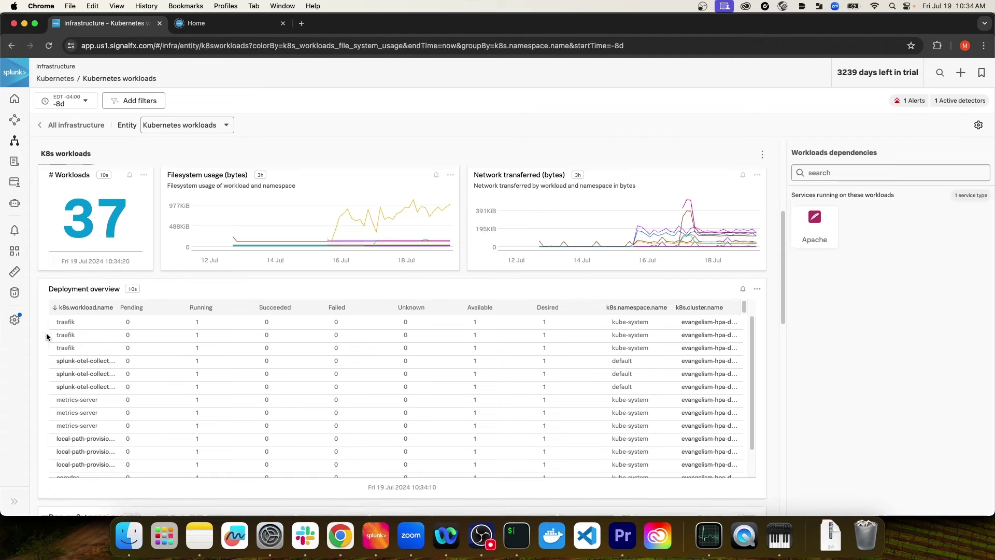
pyautogui.scroll(2, 40, 325)
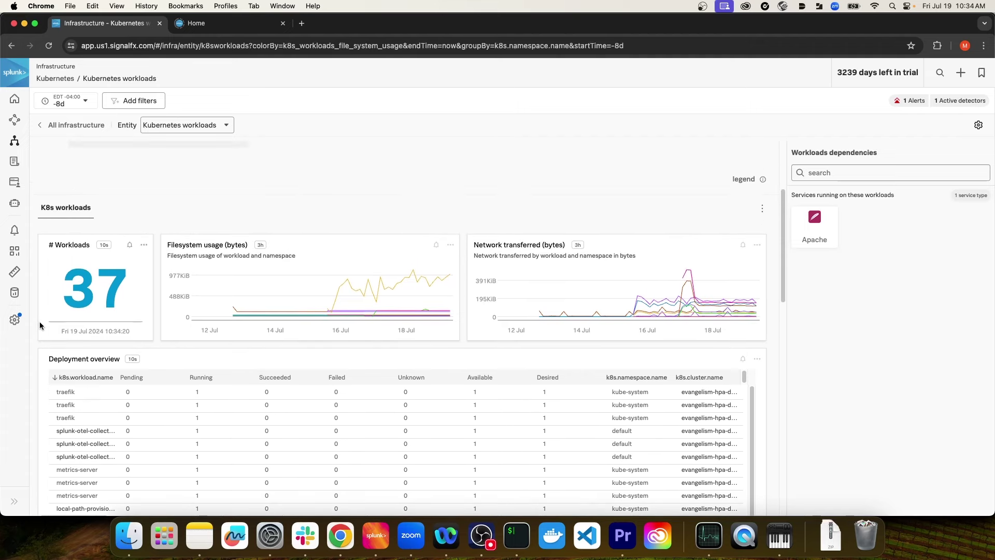
pyautogui.scroll(-2, 37, 319)
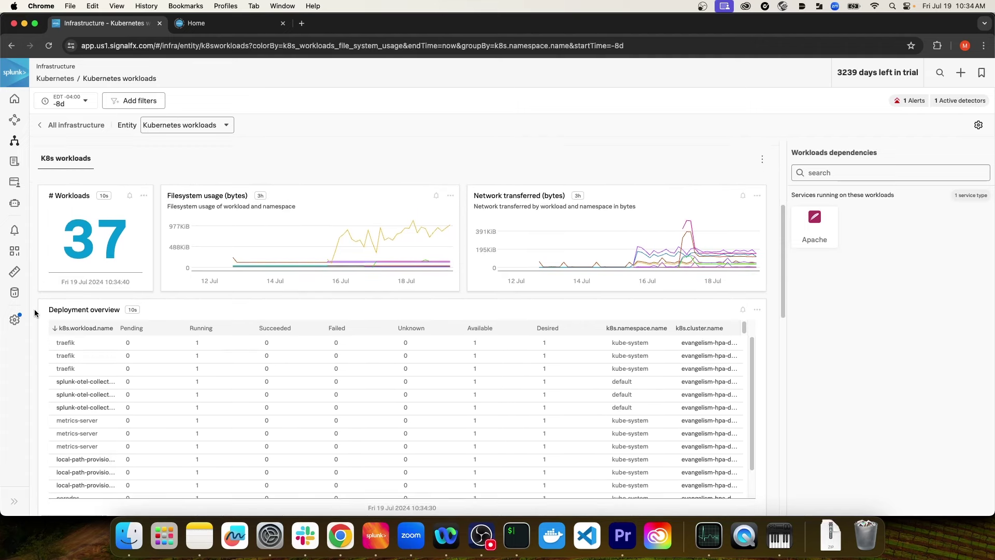
pyautogui.moveTo(344, 261)
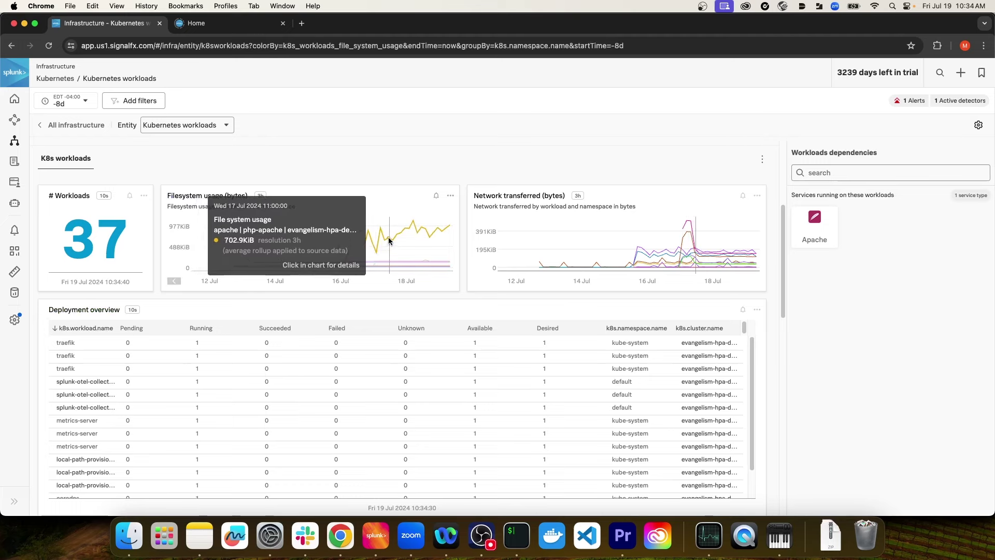
pyautogui.moveTo(704, 238)
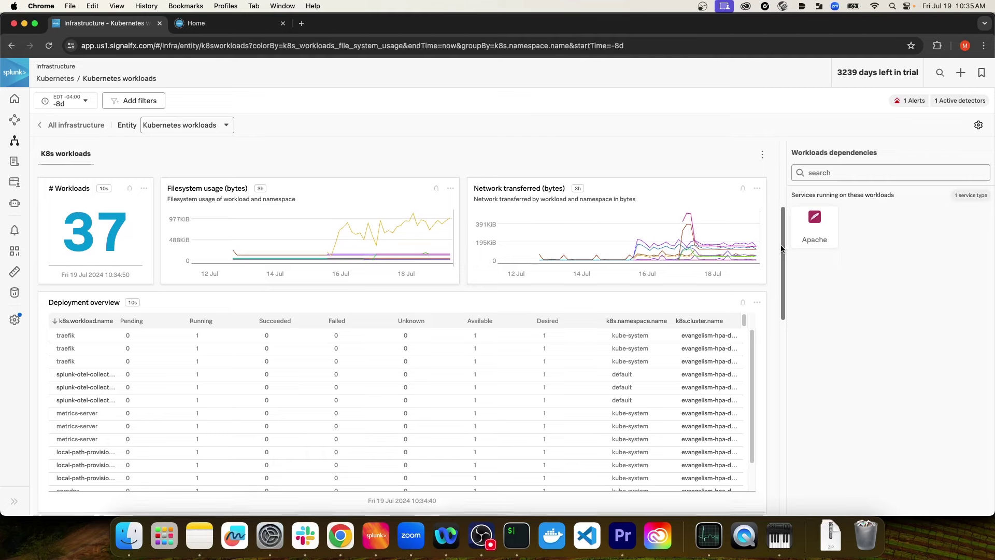
pyautogui.moveTo(783, 246); pyautogui.dragTo(772, 266)
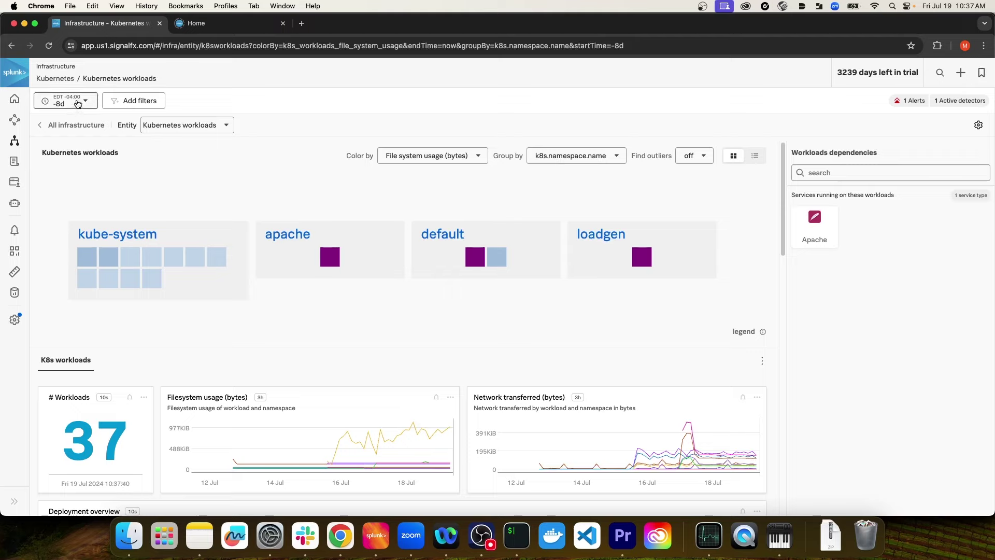
# Look over the preset time ranges available for the workloads view.
pyautogui.click(78, 104)
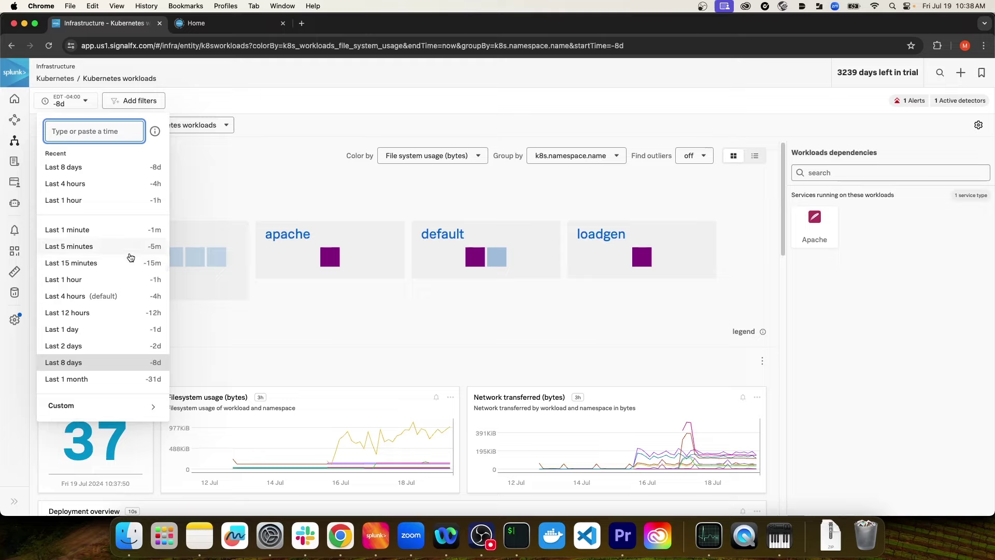
pyautogui.click(201, 110)
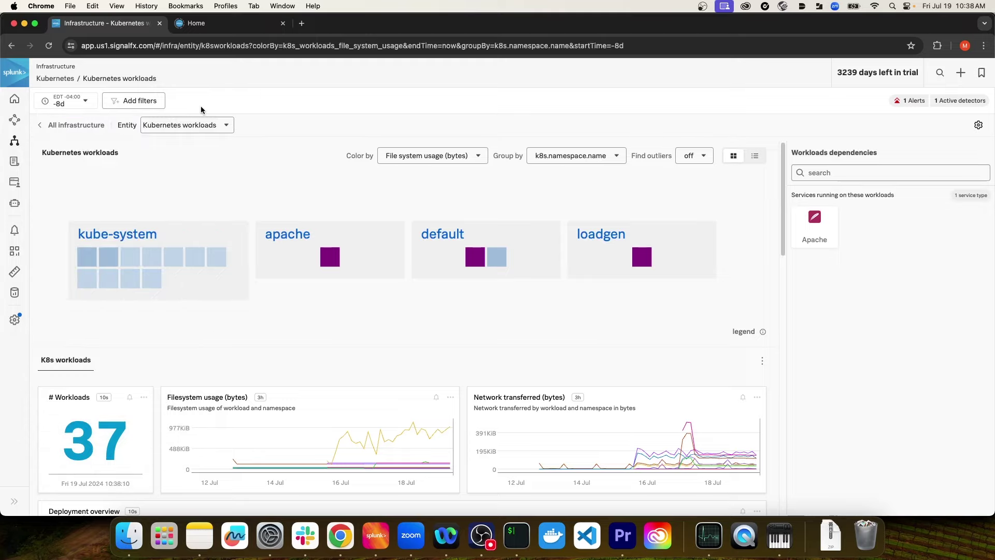
# Filter the workloads by k8s.workload.name = php-apache, and open the php-apache workload in the apache namespace map.
pyautogui.click(145, 100)
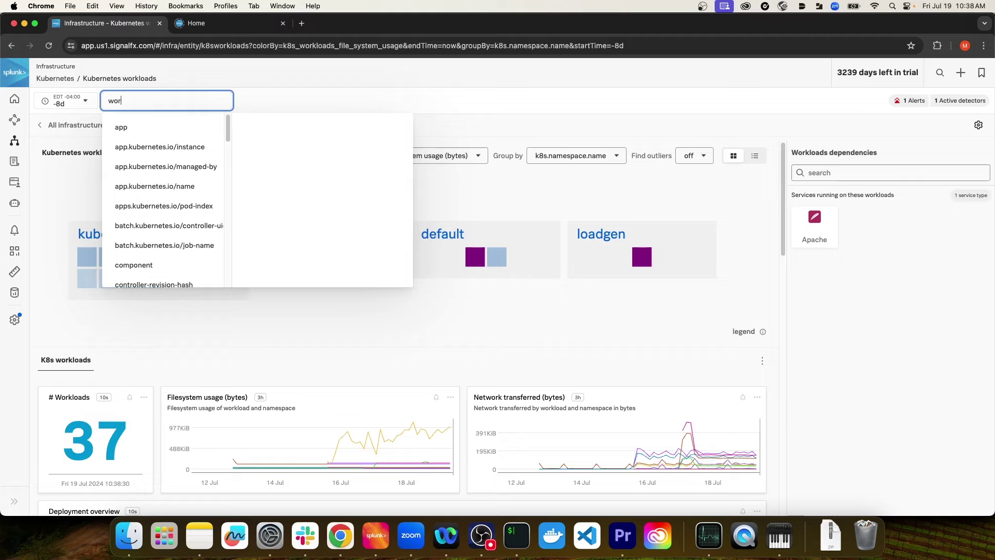
pyautogui.write('oad')
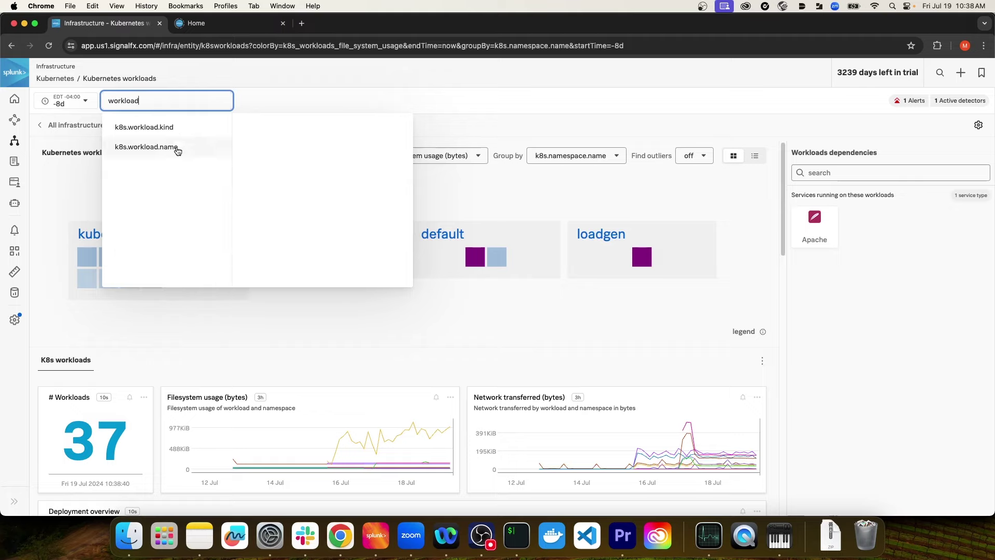
pyautogui.click(176, 149)
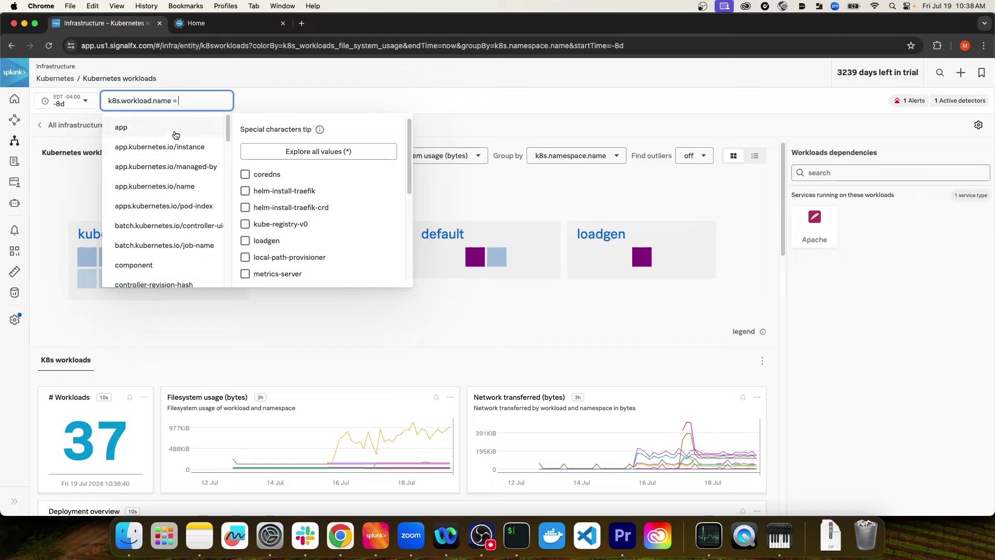
pyautogui.scroll(-2, 288, 140)
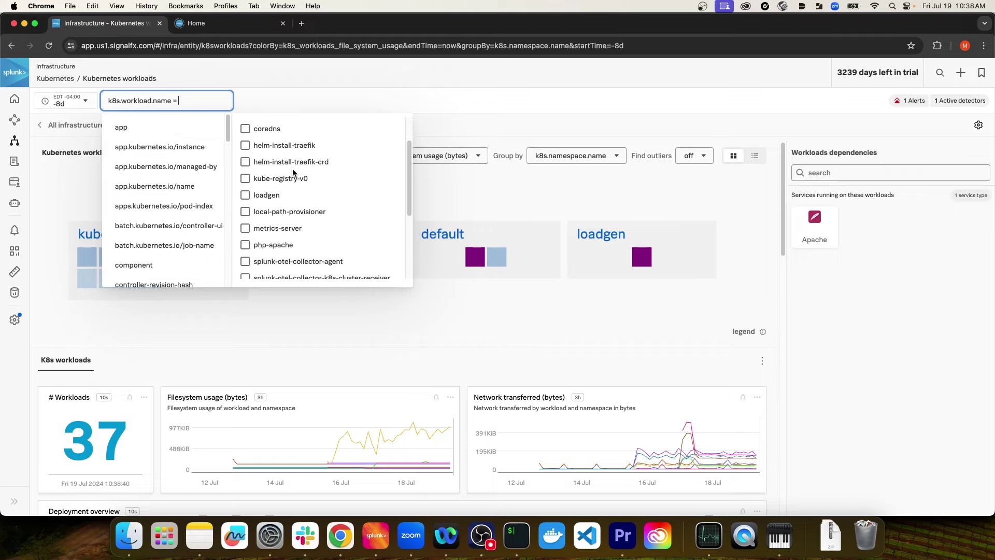
pyautogui.scroll(-2, 269, 164)
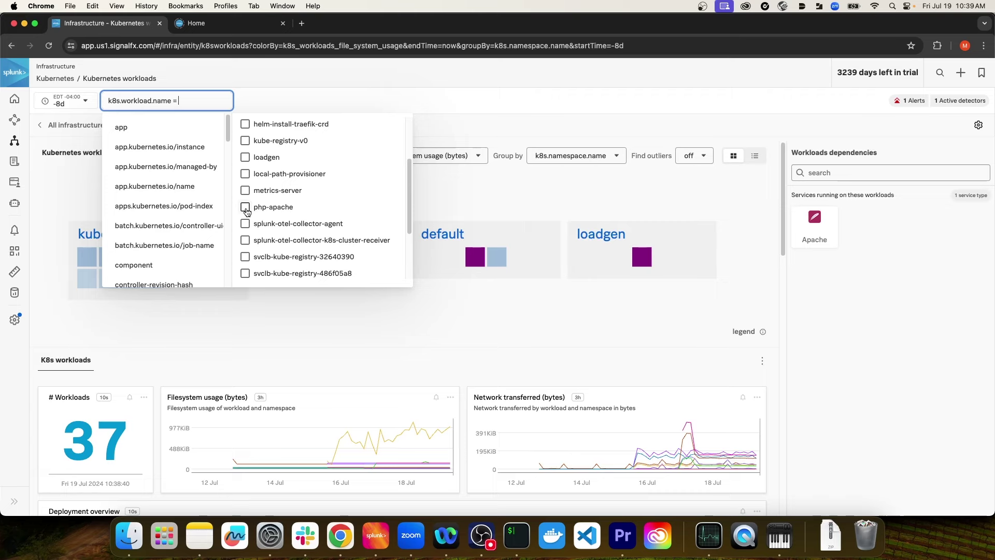
pyautogui.click(245, 207)
pyautogui.click(305, 278)
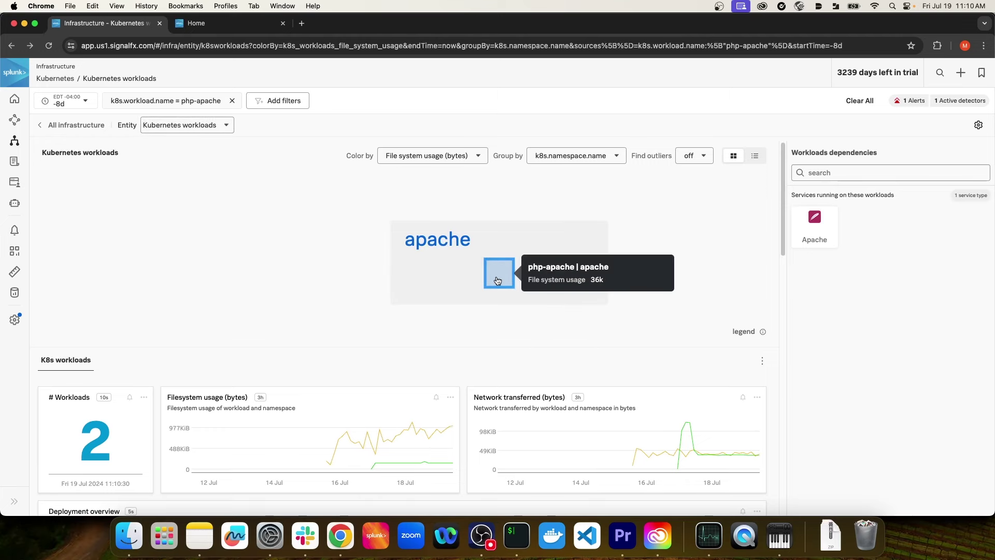
pyautogui.click(498, 280)
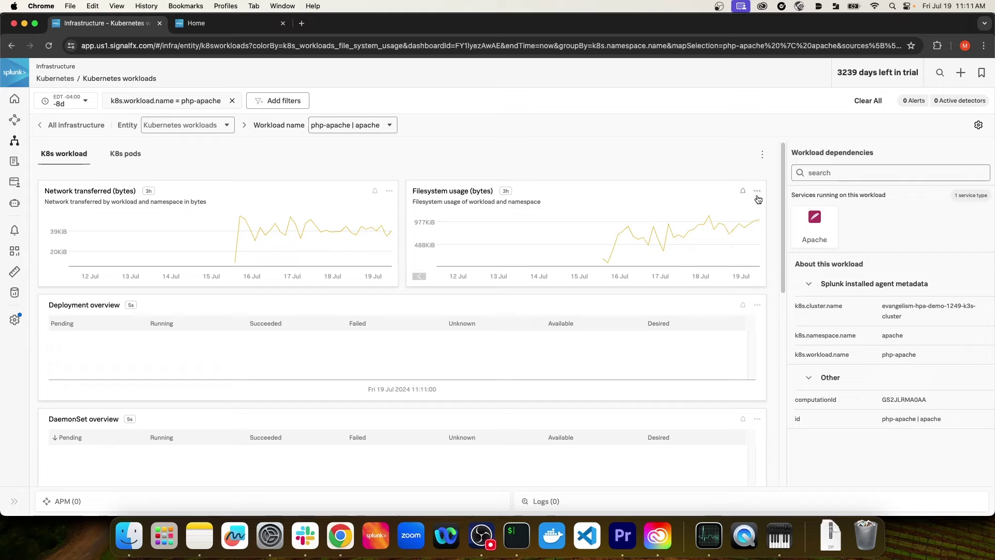
# Review the php-apache workload's memory and CPU resource charts, and its K8s pods dashboard.
pyautogui.click(830, 229)
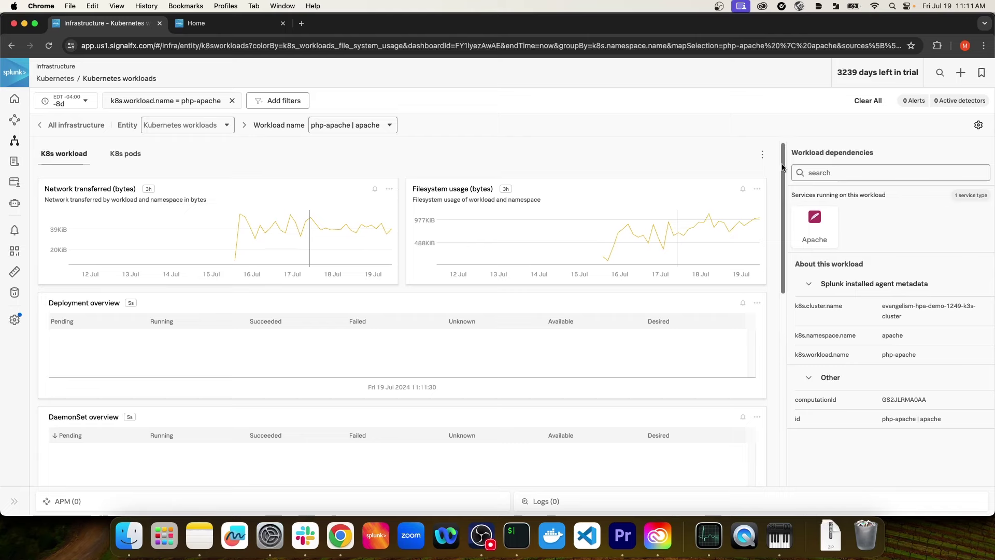
pyautogui.moveTo(782, 163); pyautogui.dragTo(760, 275)
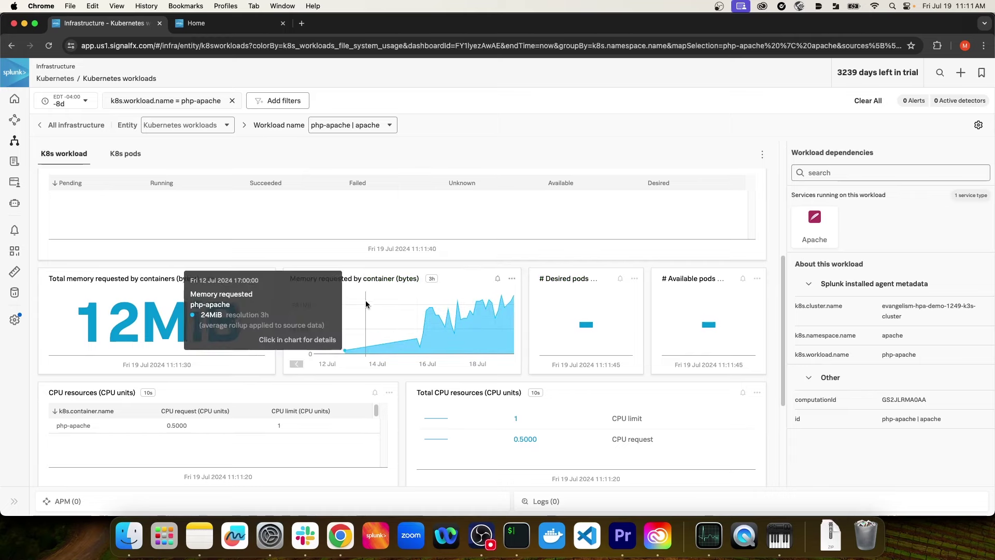
pyautogui.moveTo(387, 320)
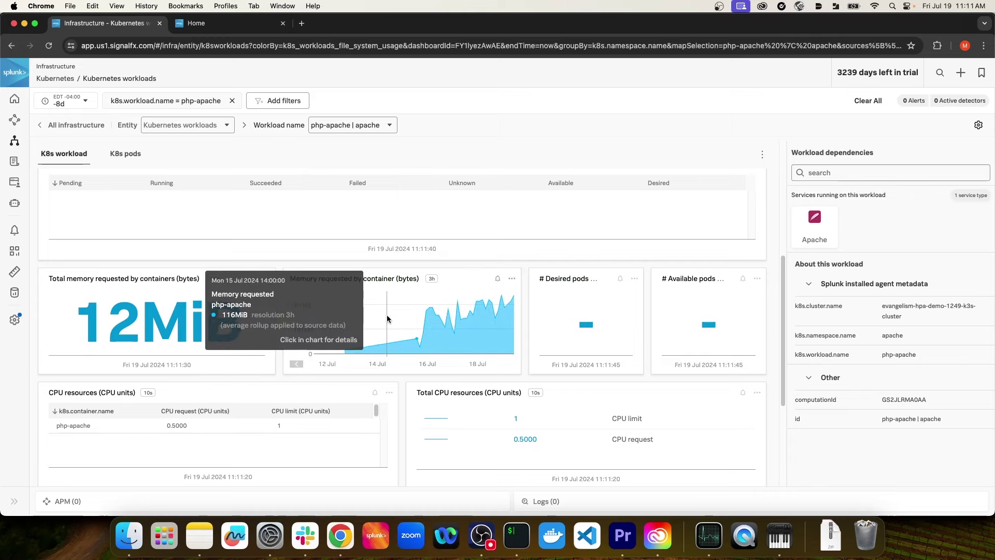
pyautogui.moveTo(783, 314); pyautogui.dragTo(783, 325)
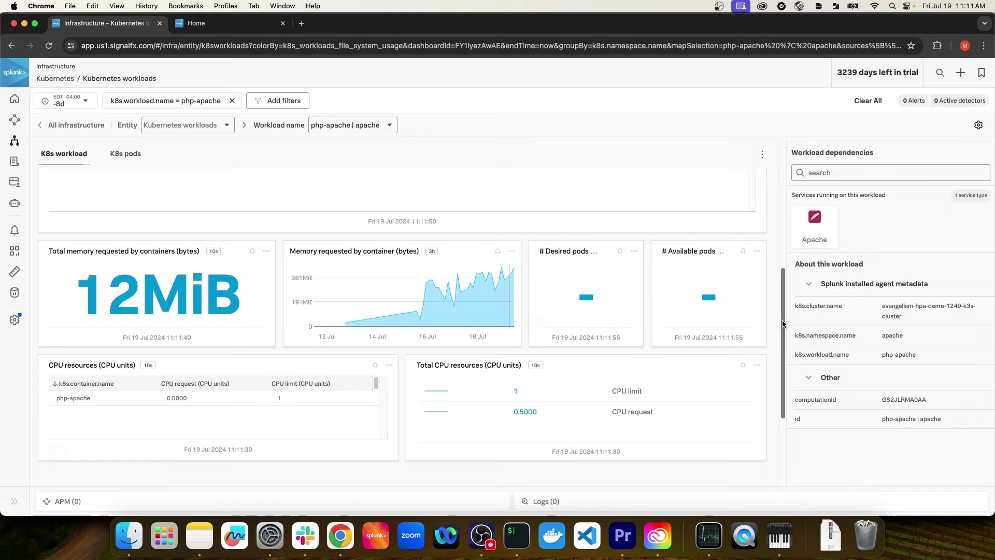
pyautogui.scroll(5, 380, 152)
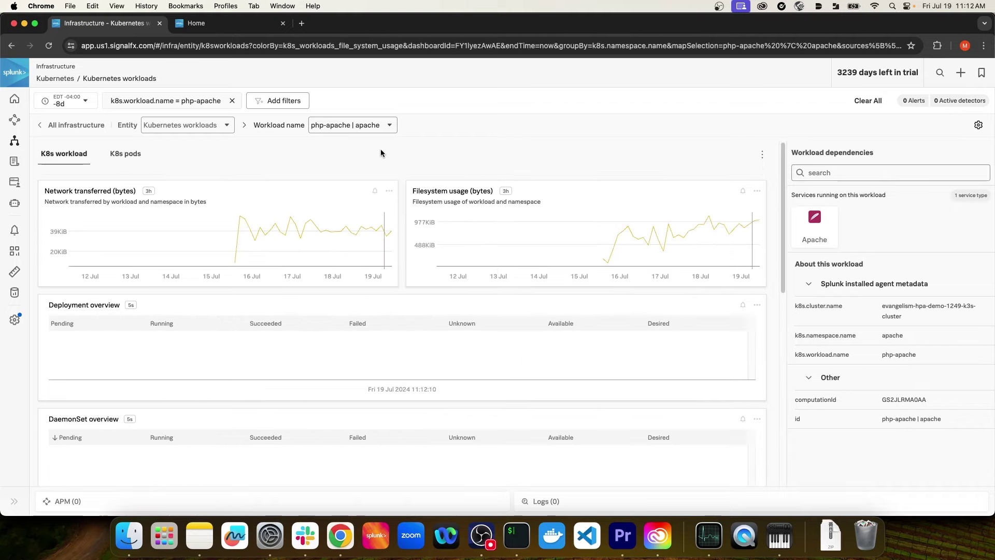
pyautogui.click(134, 154)
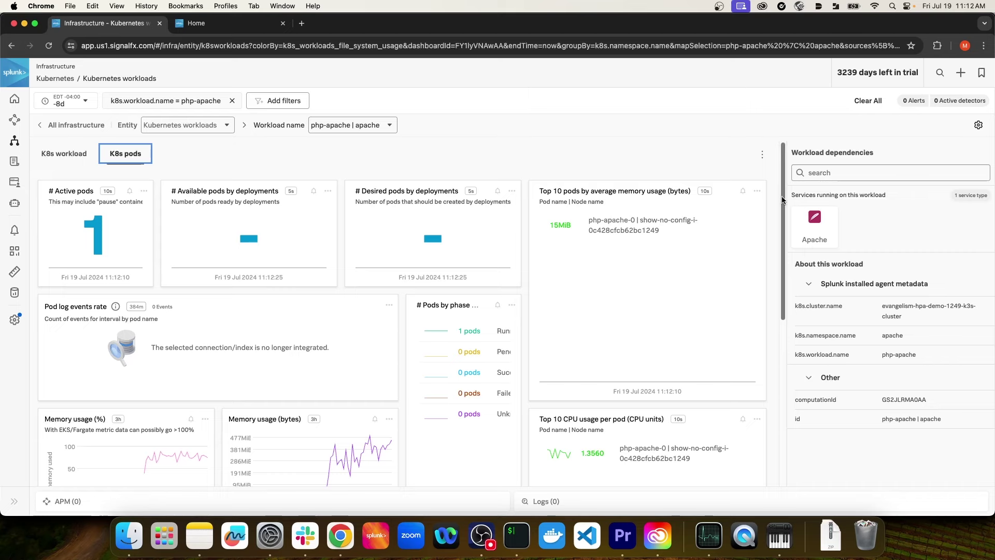
pyautogui.moveTo(784, 197)
pyautogui.mouseDown()
pyautogui.moveTo(766, 351)
pyautogui.moveTo(767, 191)
pyautogui.mouseUp()
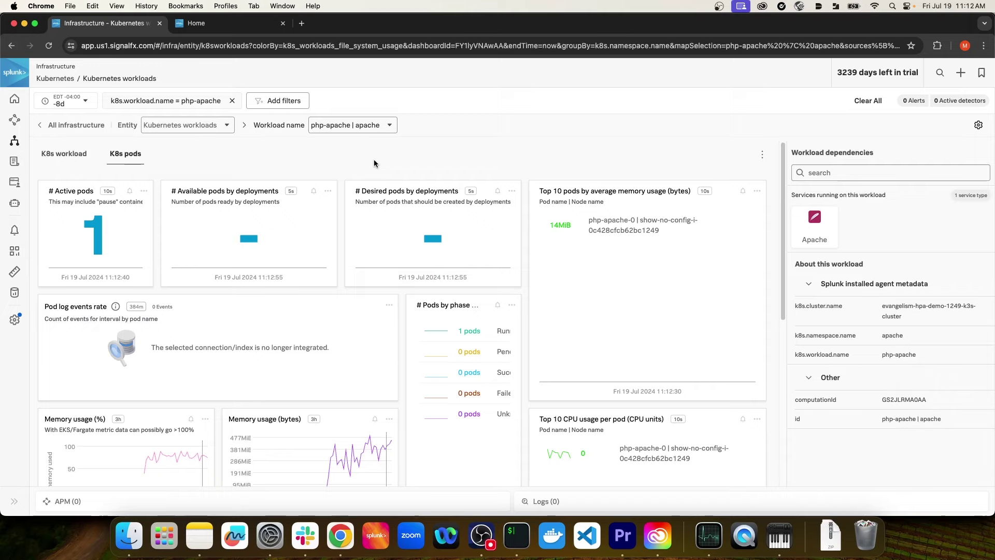
# Switch the entity to Kubernetes nodes and remove the k8s.workload.name = php-apache filter.
pyautogui.click(214, 128)
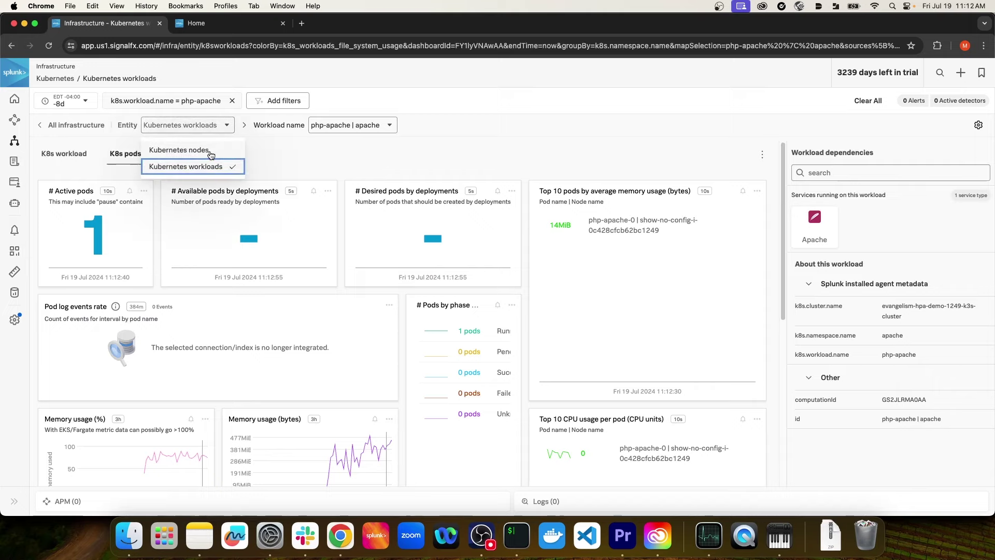
pyautogui.click(212, 151)
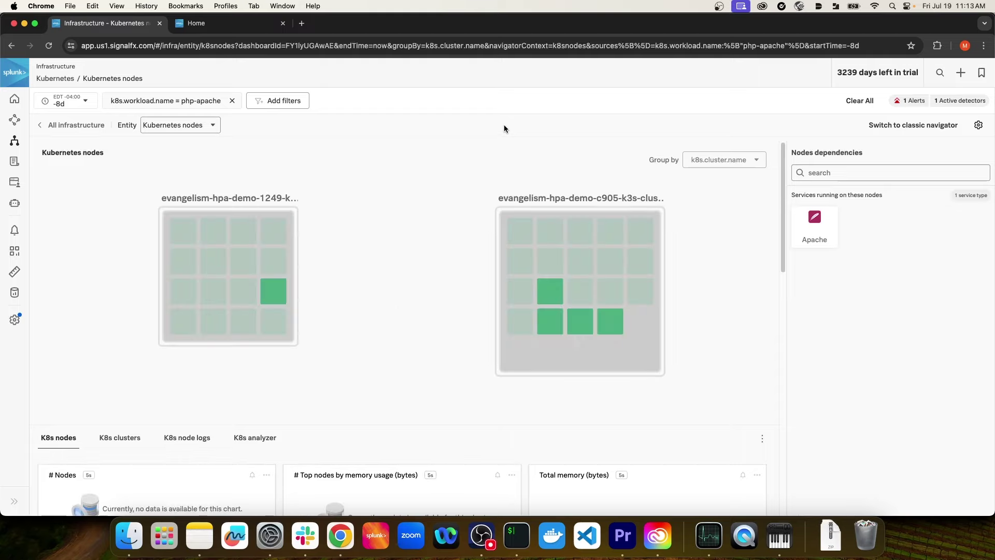
pyautogui.click(232, 102)
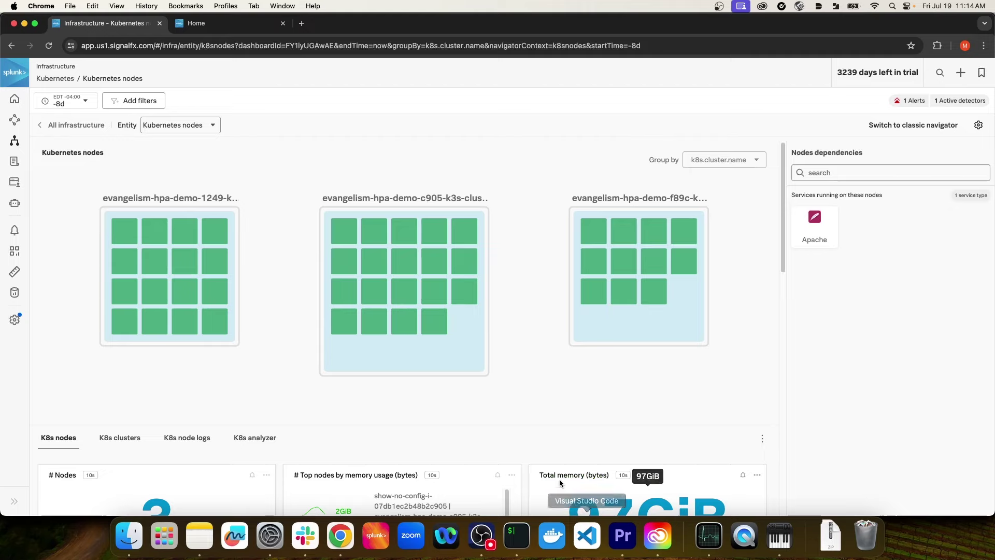
# Switch to iTerm2 and print the manifest ~/workshop/k3s/php-apache.yaml with cat, showing it from its beginning.
pyautogui.click(516, 527)
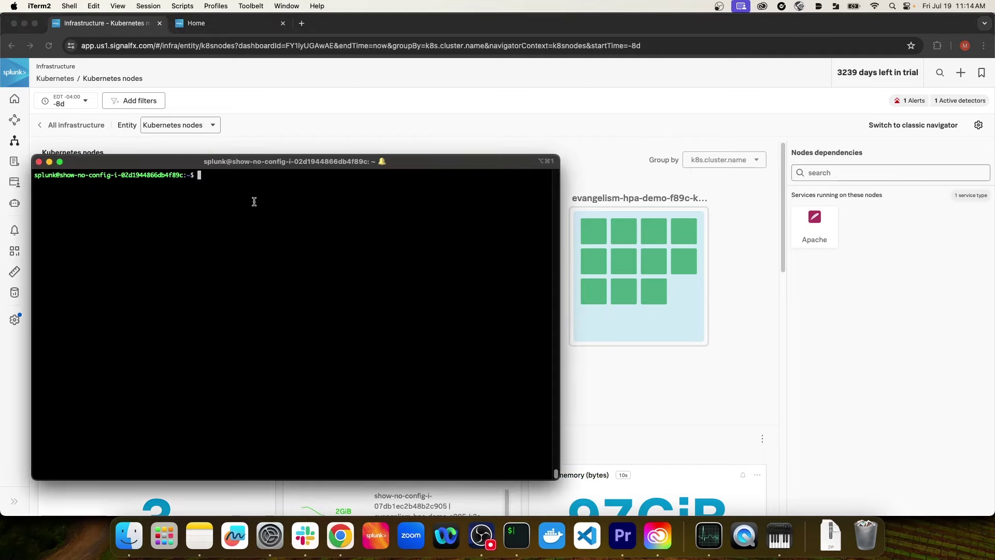
pyautogui.write('cat ~/workshop/k3s/php-apache.yaml')
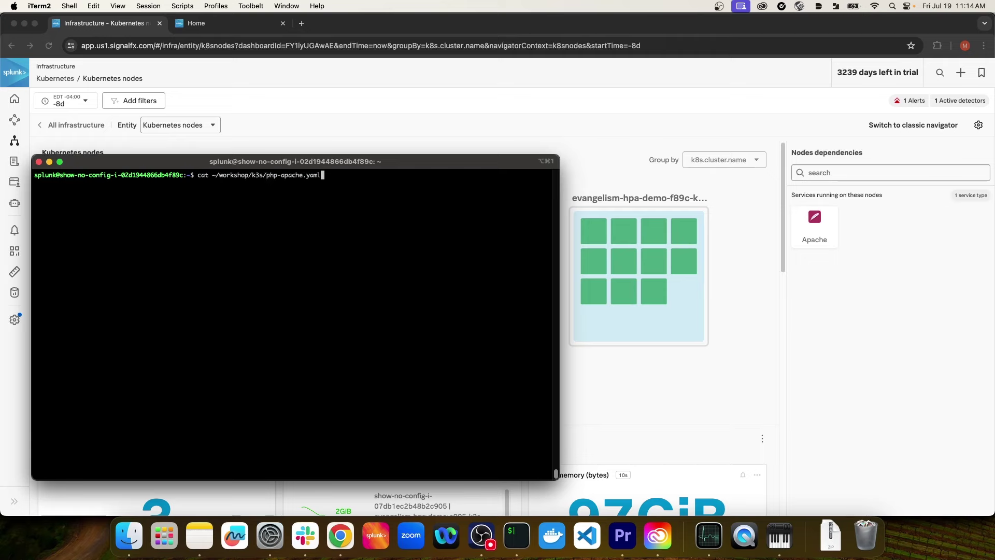
pyautogui.press('Return')
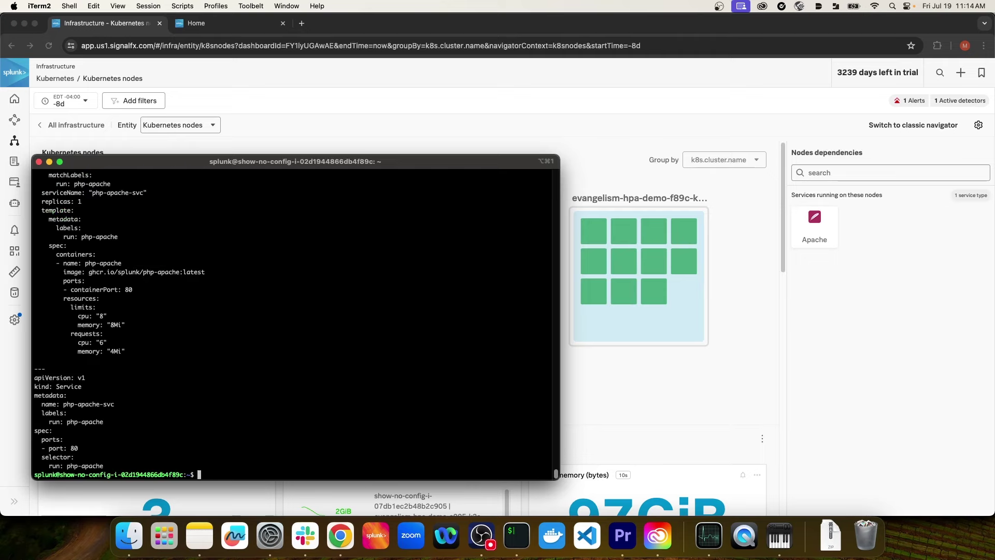
pyautogui.scroll(4, 232, 239)
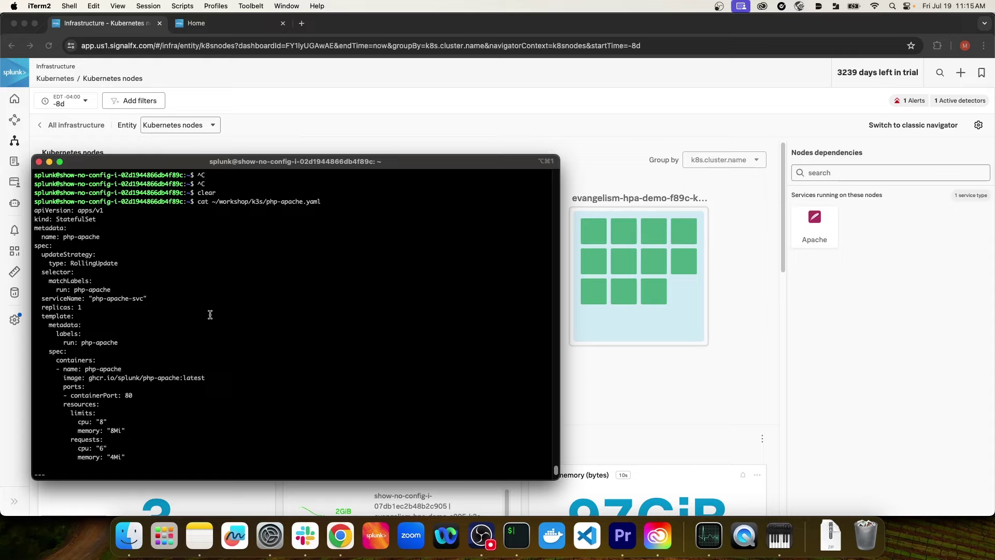
# Examine the php-apache manifest's resource limits and requests, serviceName, replicas and Service definition.
pyautogui.moveTo(140, 457); pyautogui.dragTo(53, 405)
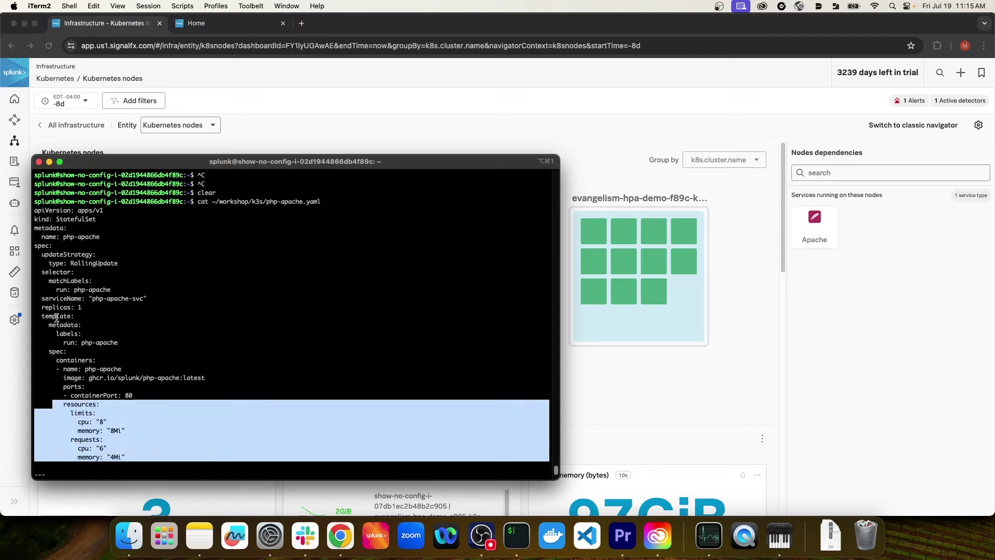
pyautogui.moveTo(93, 311); pyautogui.dragTo(38, 301)
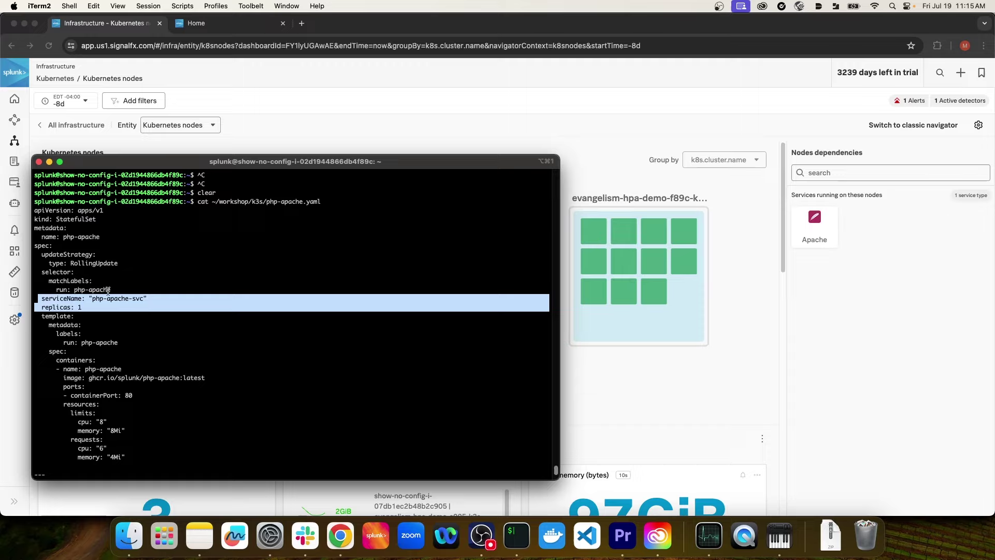
pyautogui.click(94, 298)
pyautogui.moveTo(92, 298); pyautogui.dragTo(140, 299)
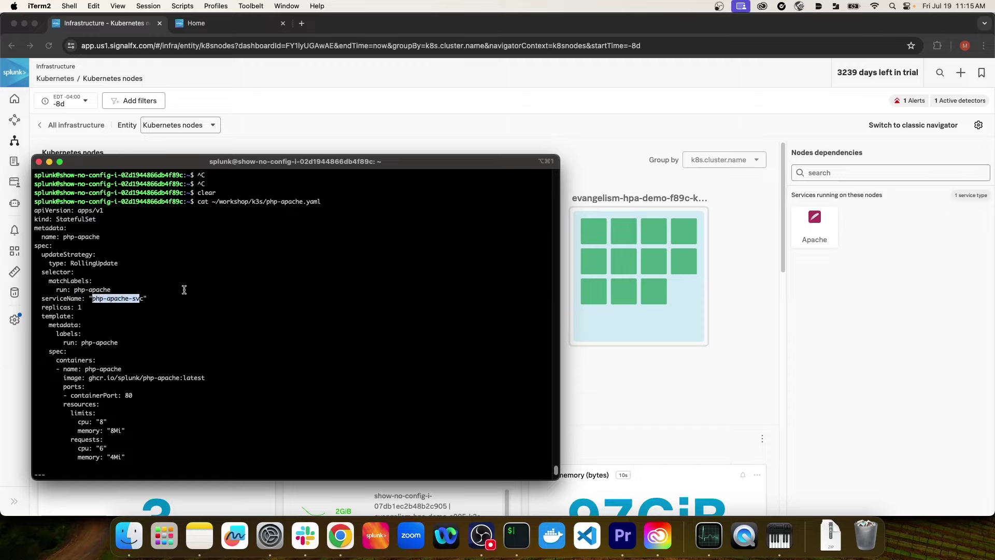
pyautogui.scroll(-3, 184, 291)
pyautogui.scroll(-9, 90, 254)
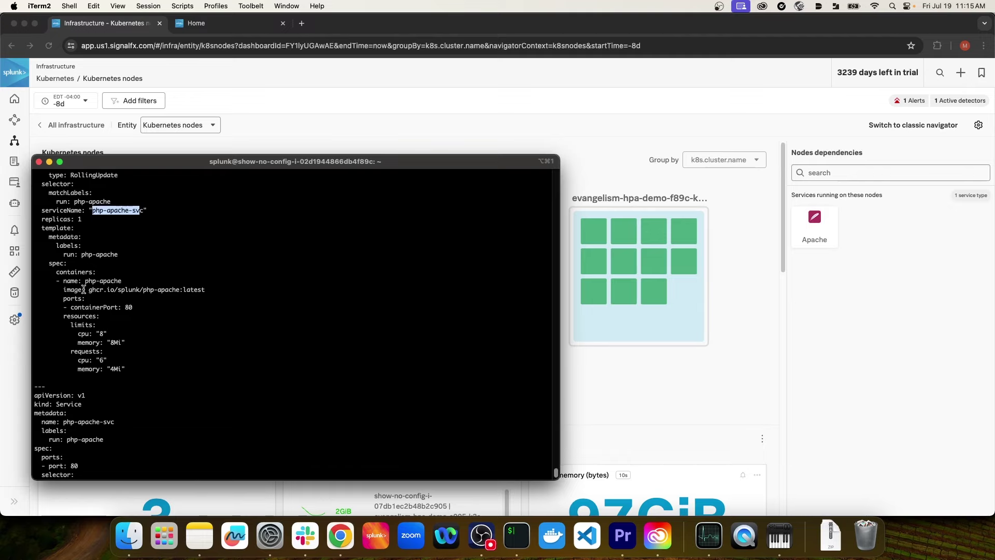
pyautogui.moveTo(135, 468); pyautogui.dragTo(32, 377)
pyautogui.click(87, 378)
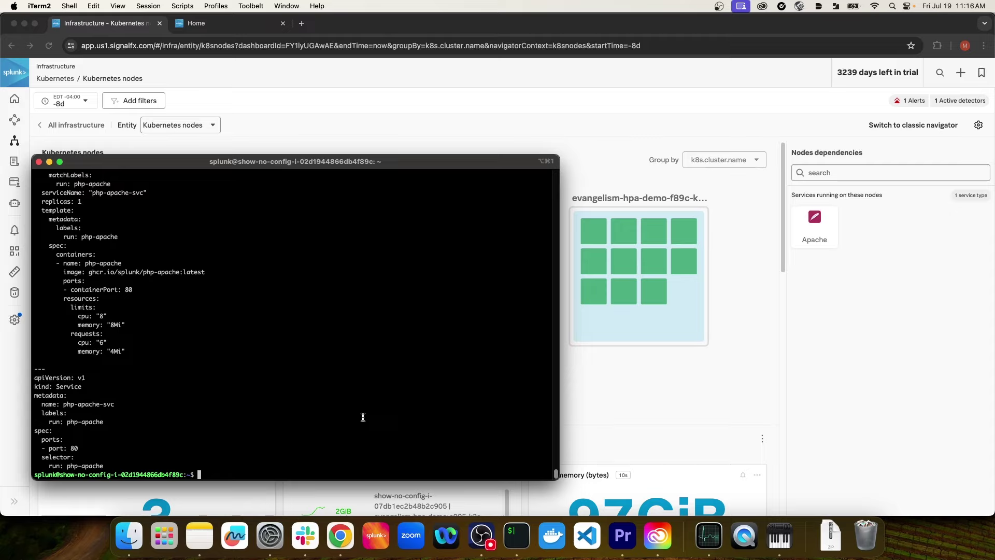
# Recall and run echo $INSTANCE-k3s-cluster from the command history, and highlight the printed cluster name.
pyautogui.hotkey('ctrl', 'r')
pyautogui.write('echo')
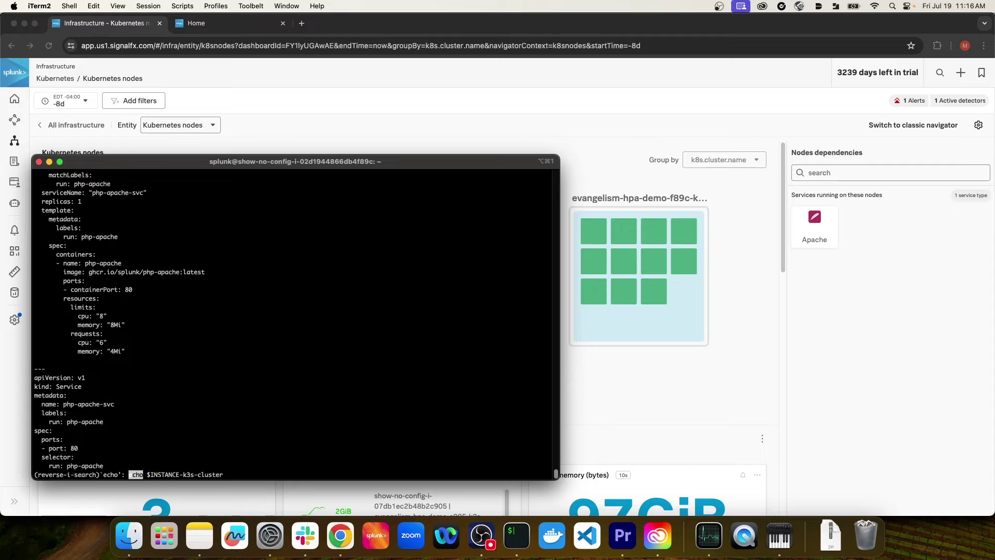
pyautogui.press('Return')
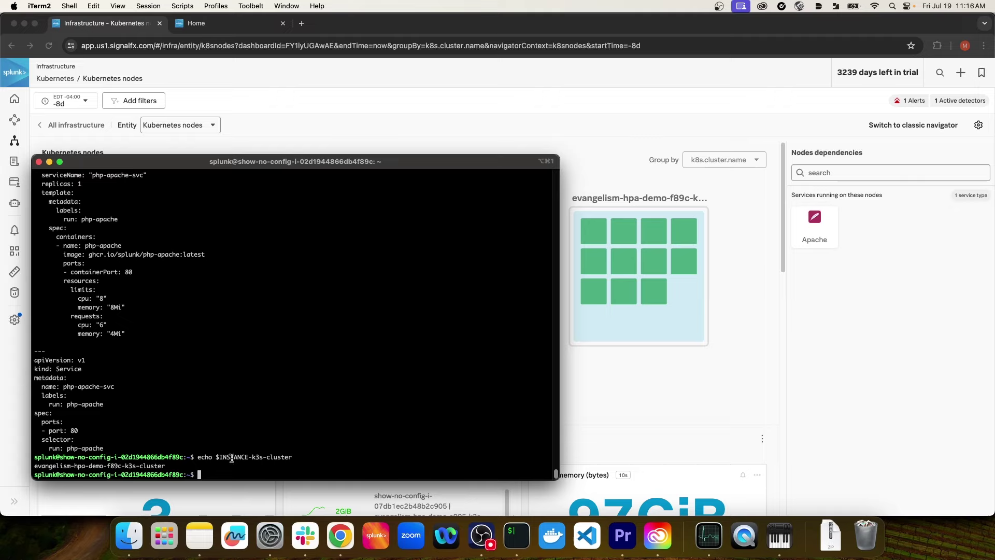
pyautogui.moveTo(211, 457); pyautogui.dragTo(305, 461)
pyautogui.click(305, 462)
pyautogui.moveTo(182, 459); pyautogui.dragTo(81, 459)
pyautogui.doubleClick(84, 462)
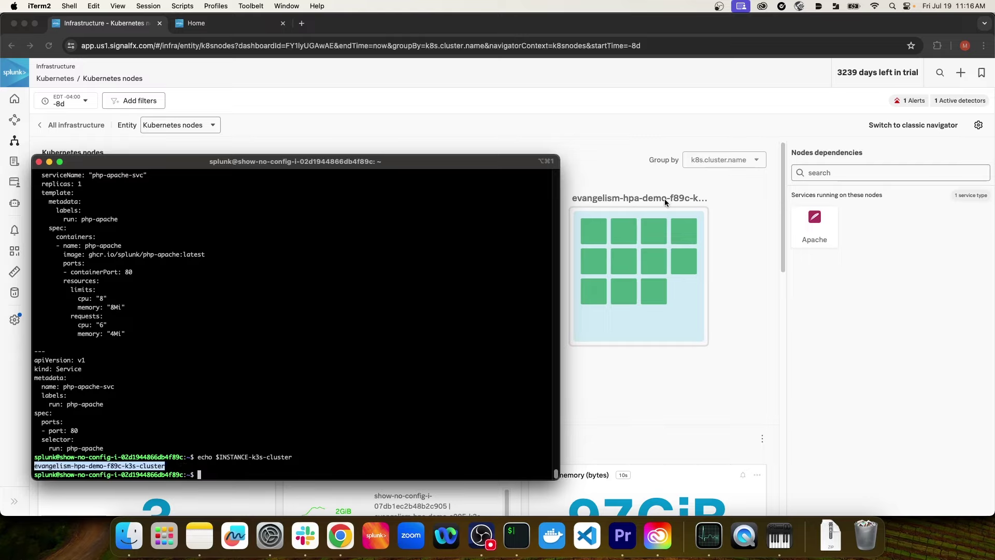
# Launch k9s and look through the cluster's list of namespaces.
pyautogui.click(299, 319)
pyautogui.write('k9s')
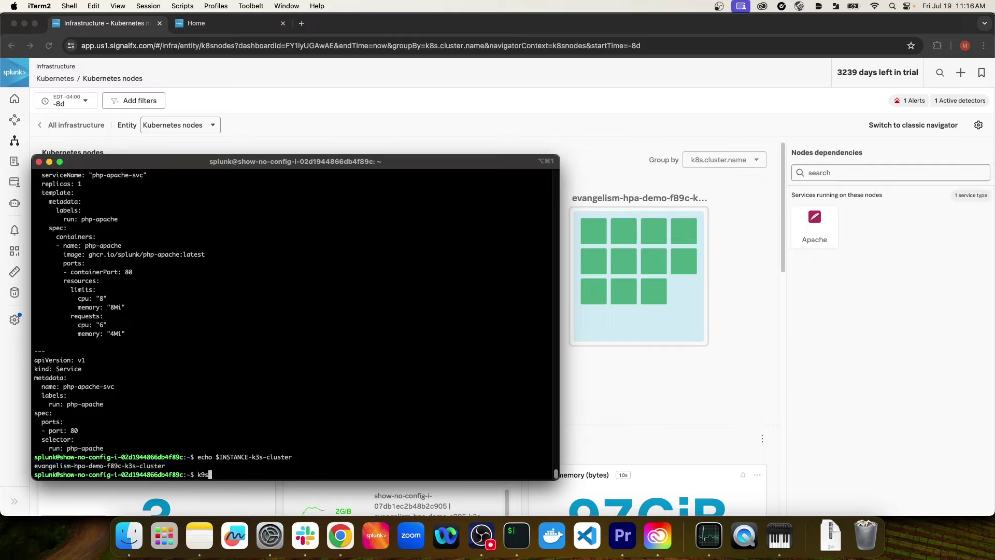
pyautogui.press('Return')
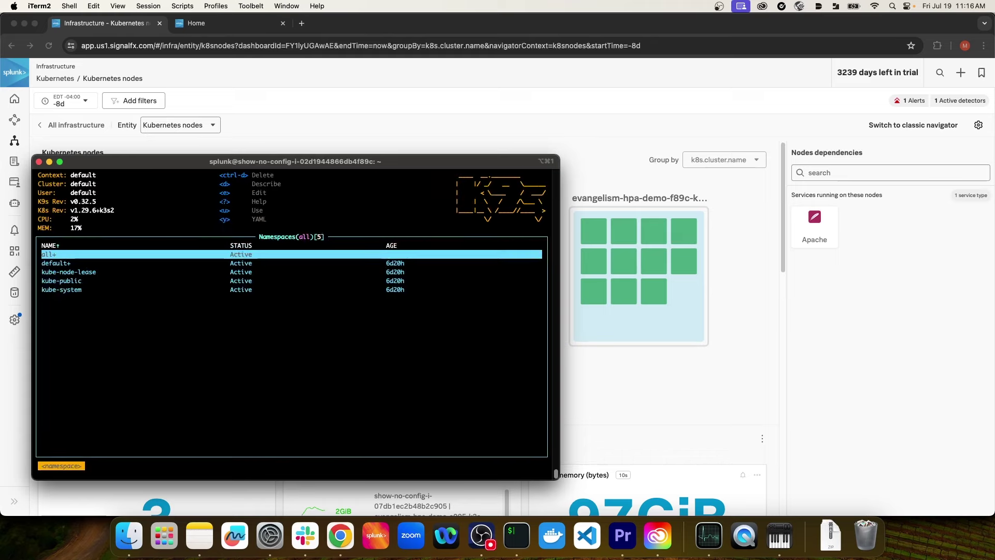
pyautogui.press('Down')
pyautogui.press('Down')
pyautogui.press('Down')
pyautogui.press('Down')
pyautogui.press('Up')
pyautogui.press('Up')
pyautogui.press('Up')
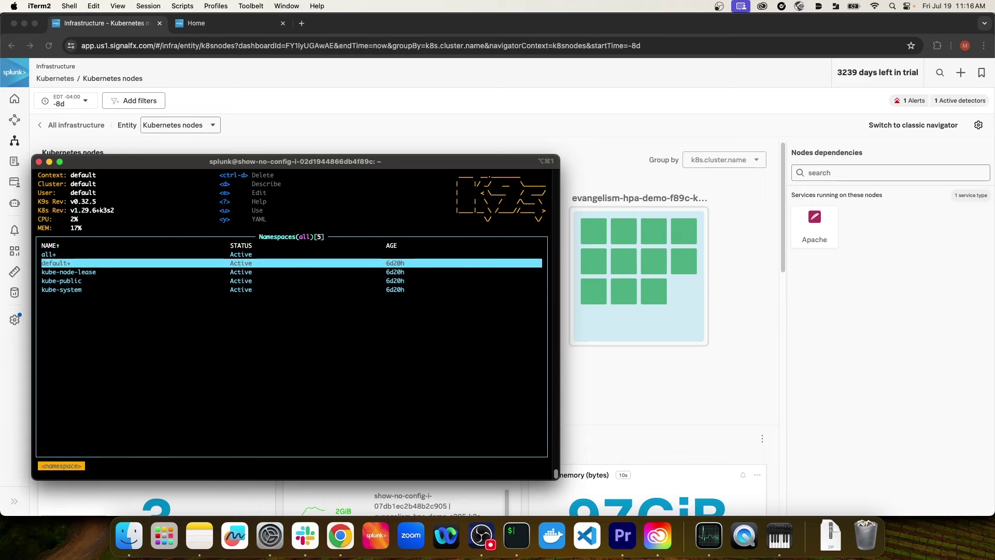
pyautogui.press('Up')
pyautogui.press('Down')
pyautogui.press('Down')
pyautogui.press('Up')
pyautogui.press('Up')
pyautogui.press('Down')
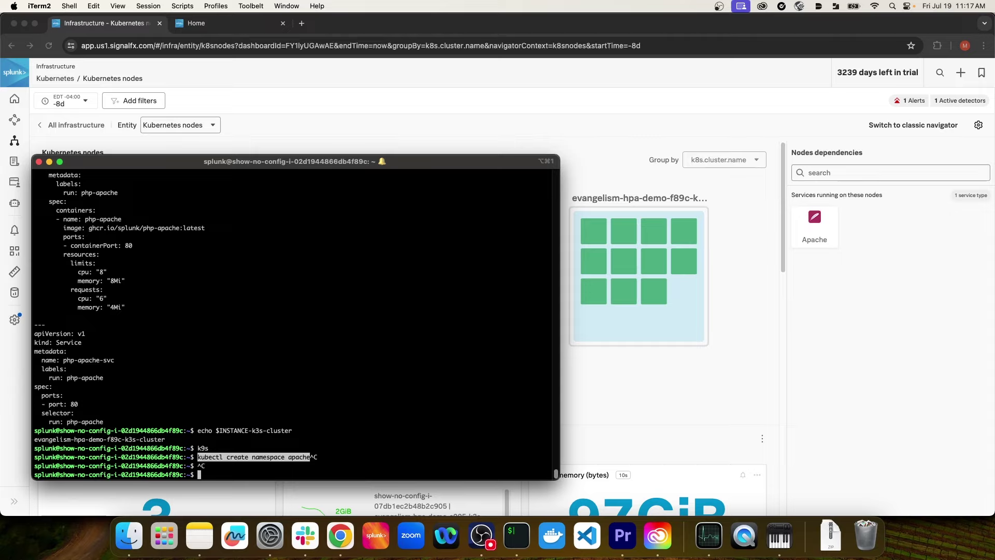
# Create the apache namespace with kubectl create namespace apache.
pyautogui.write('kub')
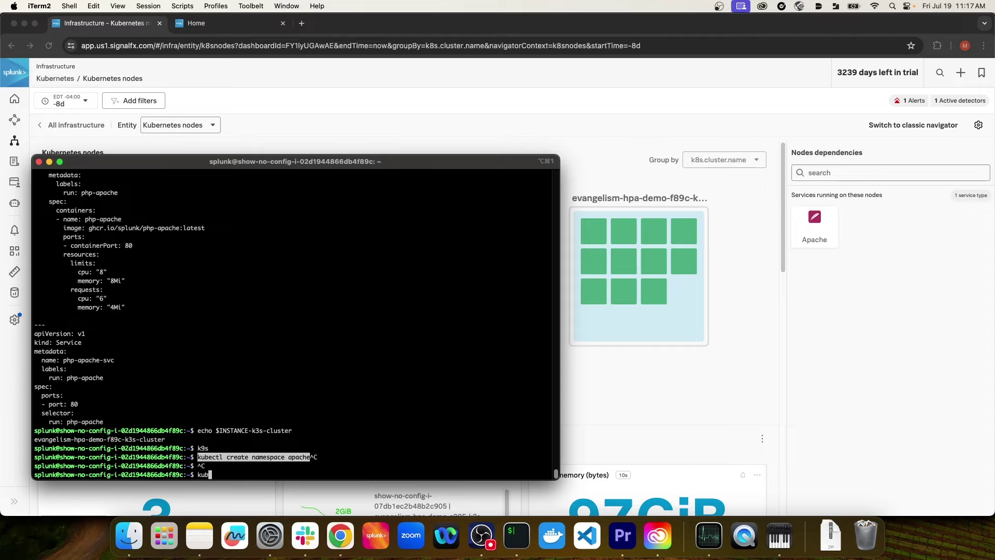
pyautogui.write('ectl create namespace apache')
pyautogui.press('Return')
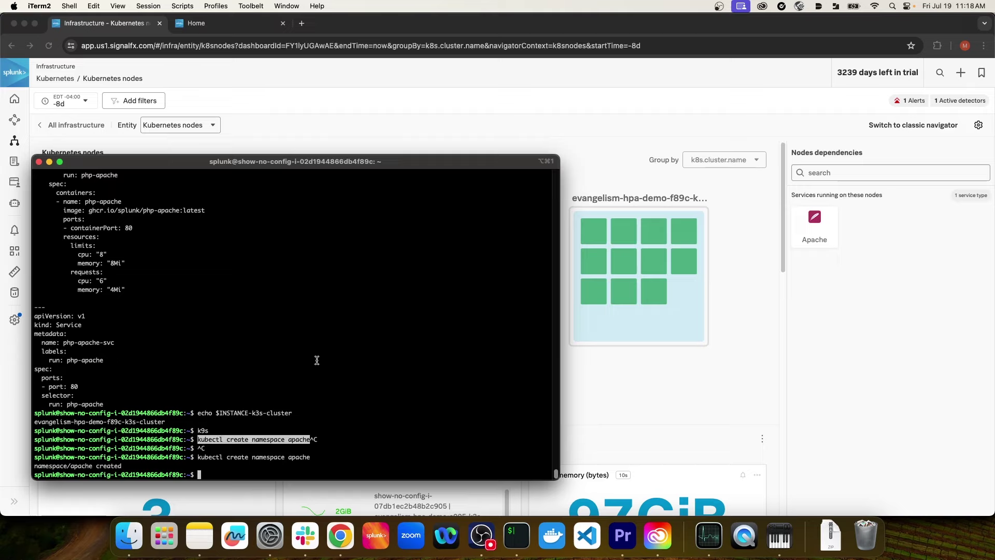
# Deploy the php-apache StatefulSet and Service by applying ~/workshop/k3s/php-apache.yaml to the apache namespace with kubectl.
pyautogui.write('kubectl apply -f ~/workshop/k3s/php-apache.yaml -n apache')
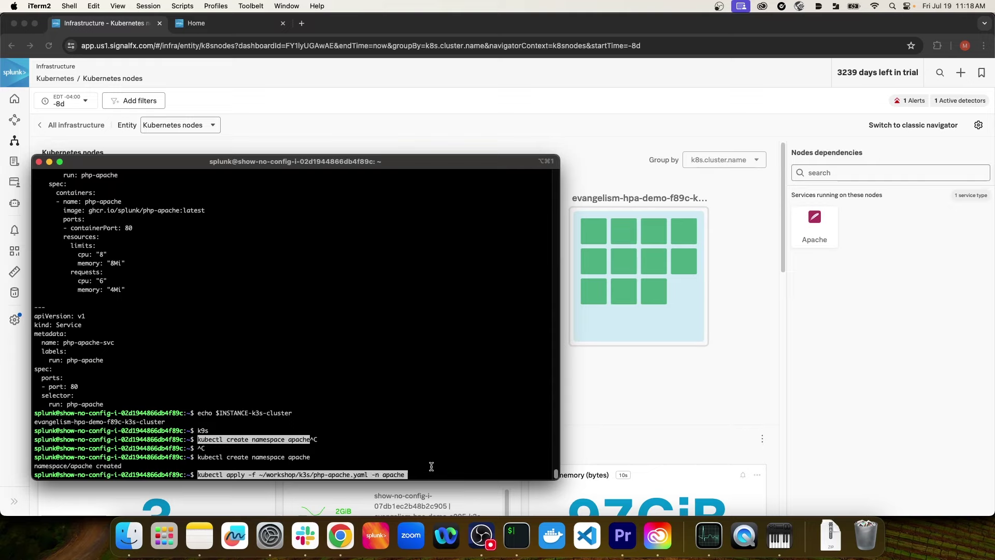
pyautogui.press('Return')
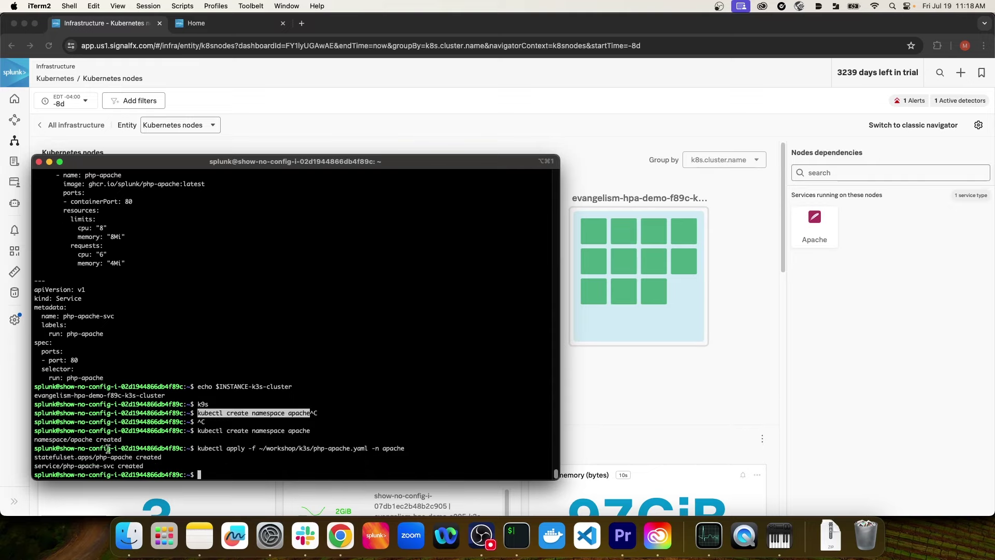
pyautogui.moveTo(49, 457); pyautogui.dragTo(63, 467)
pyautogui.click(305, 447)
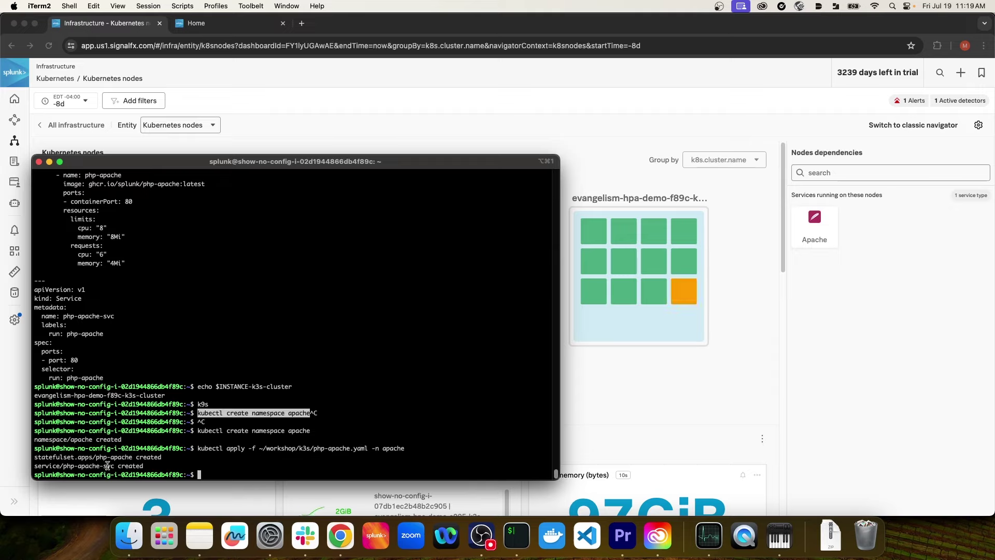
# Check the node map in Chrome, return to iTerm2 and repeatedly query the StatefulSet status with kubectl get statefulset -n apache.
pyautogui.click(683, 294)
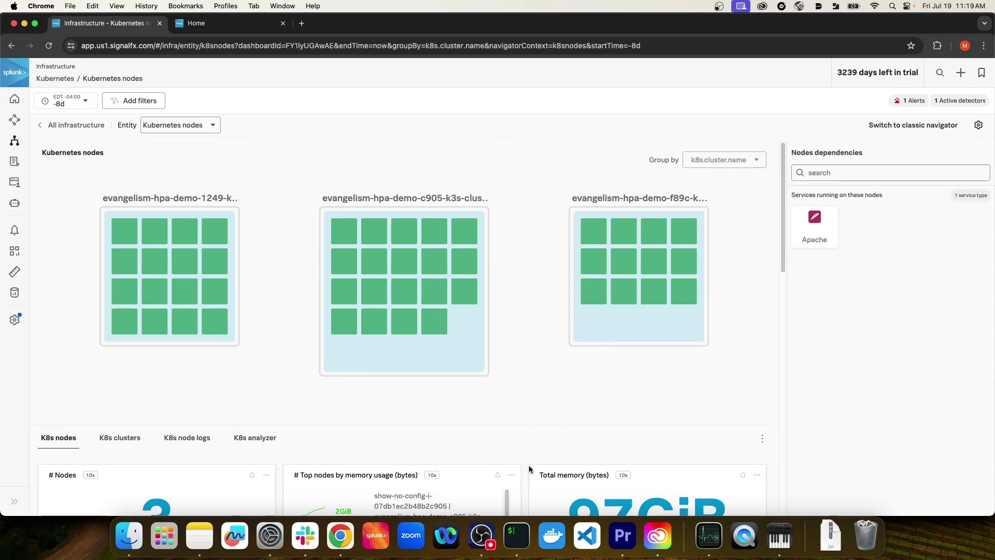
pyautogui.click(517, 535)
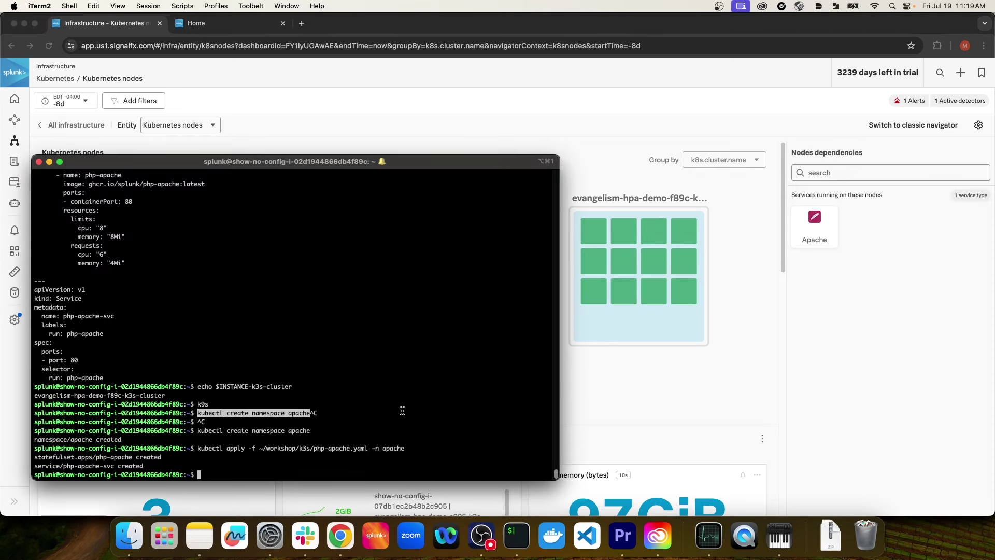
pyautogui.write('kubectl get statefulset -n apache')
pyautogui.press('Return')
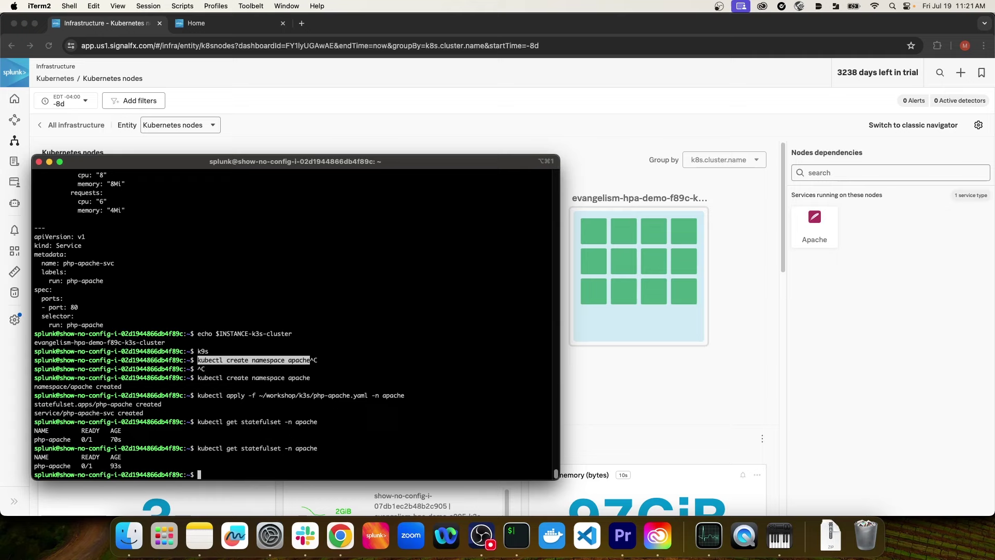
pyautogui.press('Up')
pyautogui.press('Return')
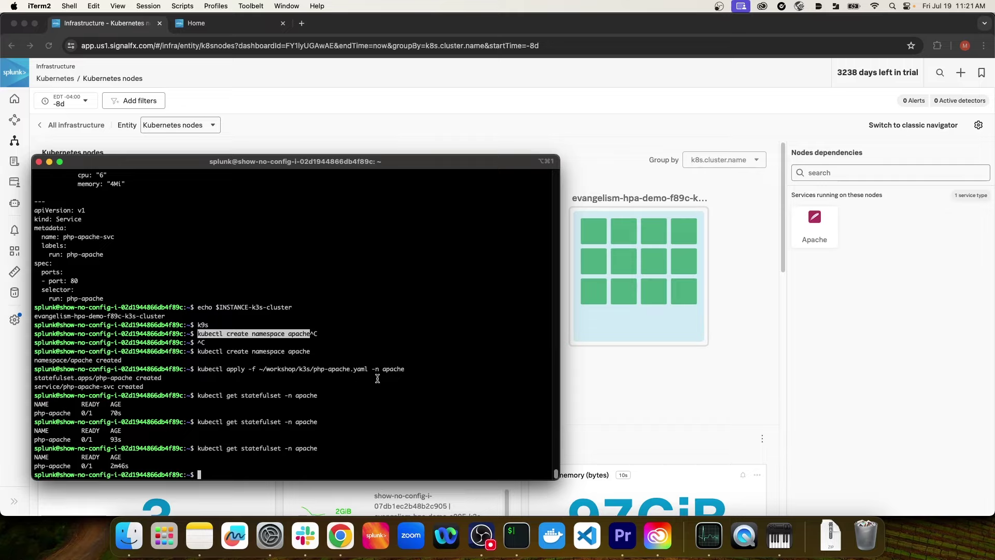
# Switch to Chrome, zoom the node map to evangelism-hpa-demo-f89c-k3s-cluster and open its major container restart alert.
pyautogui.click(611, 181)
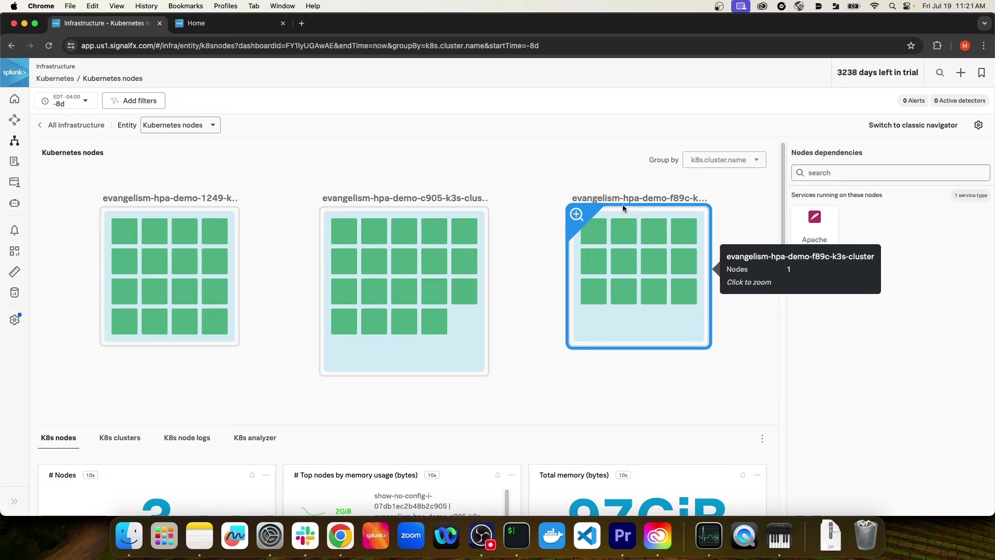
pyautogui.click(624, 208)
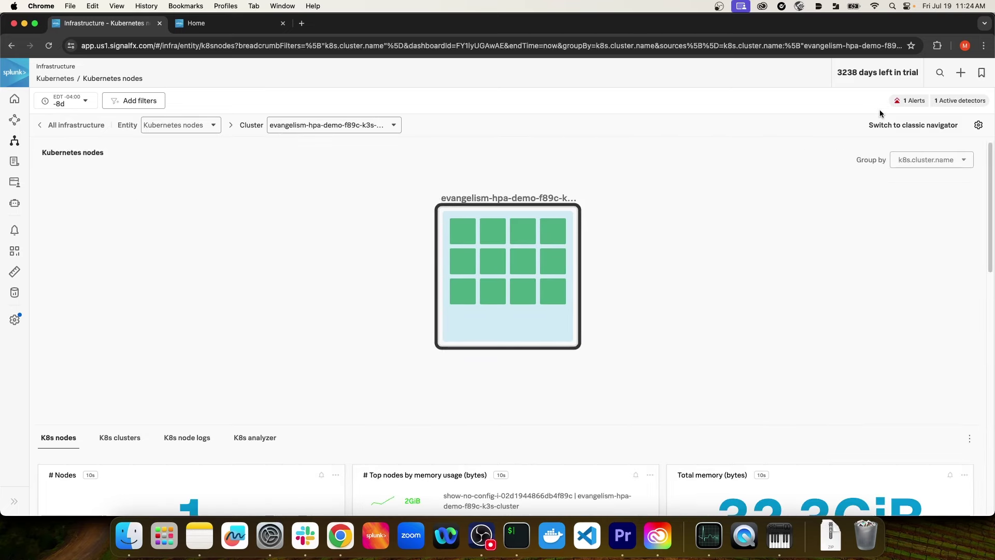
pyautogui.click(912, 103)
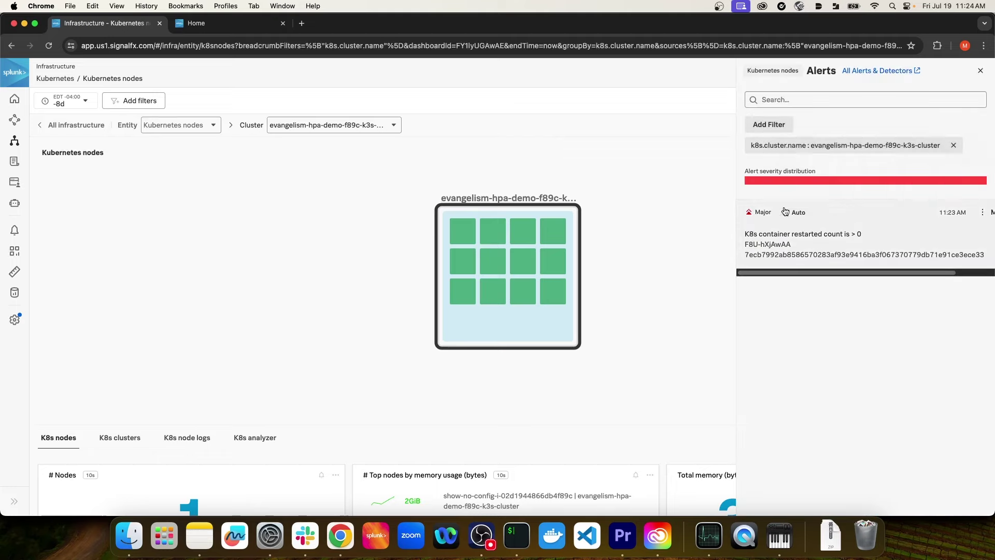
pyautogui.moveTo(795, 216)
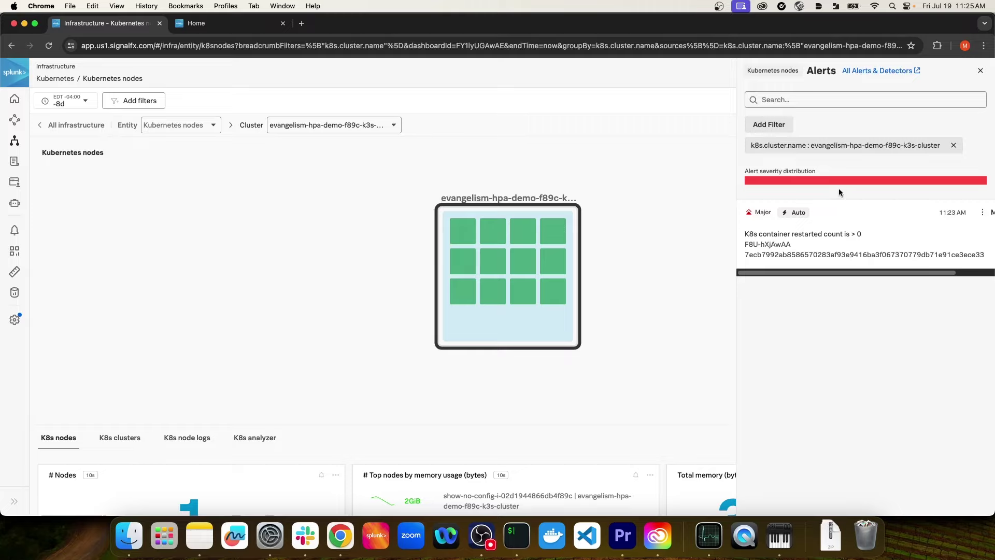
pyautogui.click(840, 221)
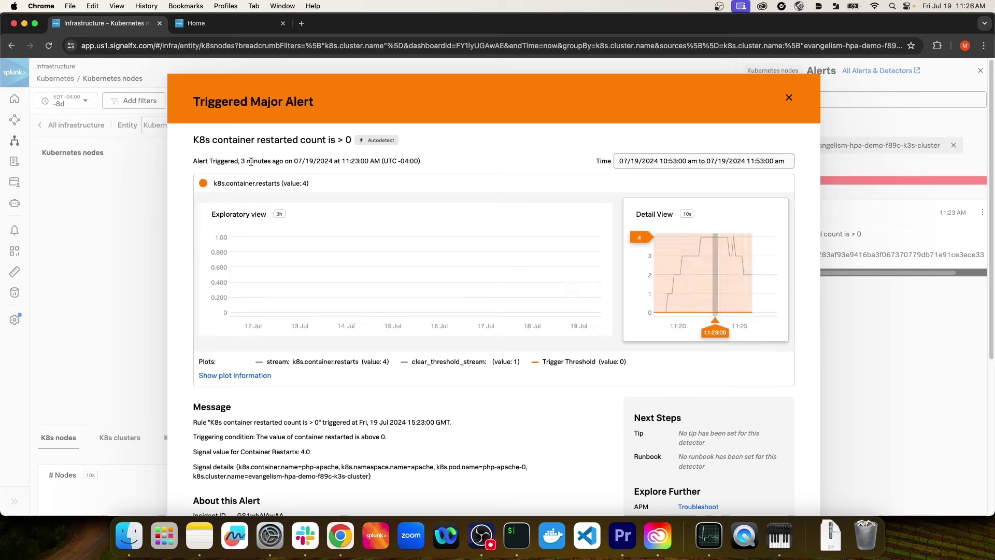
# Examine the alert's restart charts and the container and cluster names in its signal details, and close the alert.
pyautogui.moveTo(685, 215)
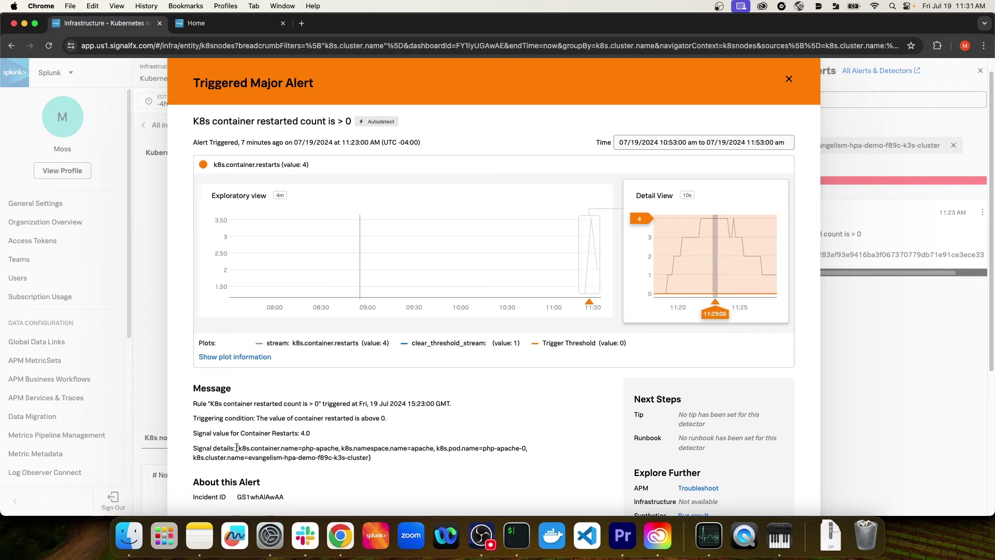
pyautogui.moveTo(241, 447); pyautogui.dragTo(339, 448)
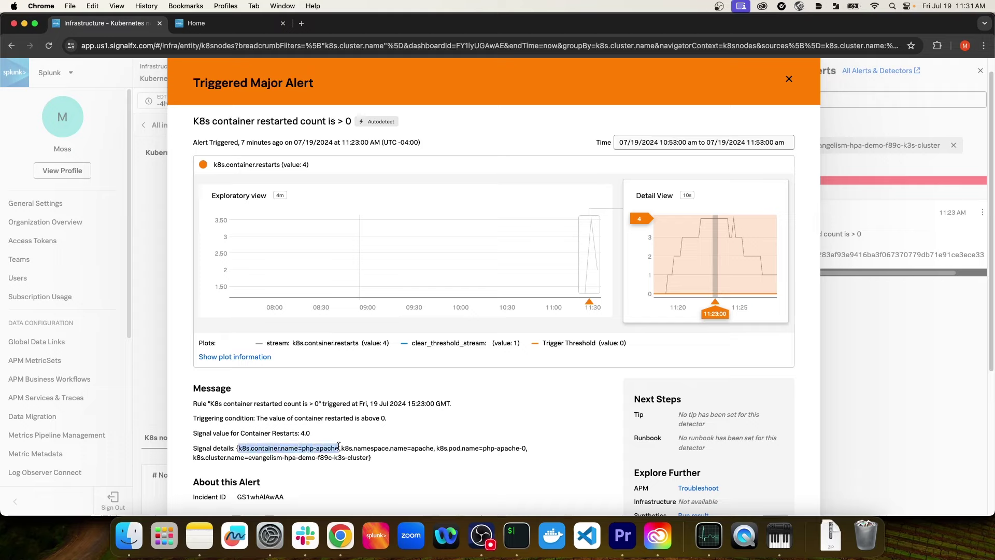
pyautogui.click(340, 447)
pyautogui.moveTo(248, 459); pyautogui.dragTo(369, 460)
pyautogui.click(369, 458)
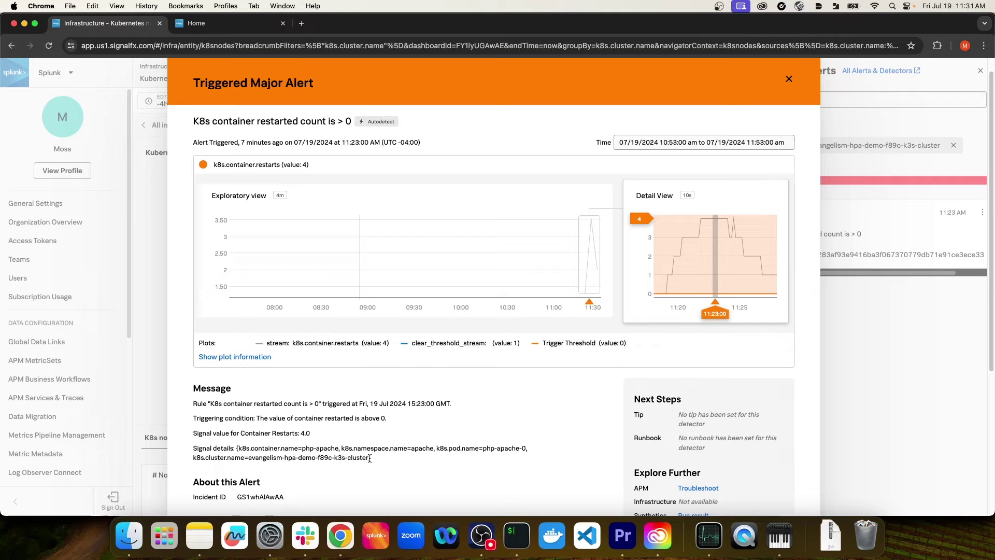
pyautogui.moveTo(369, 459); pyautogui.dragTo(254, 458)
pyautogui.click(314, 445)
pyautogui.moveTo(344, 448); pyautogui.dragTo(287, 449)
pyautogui.click(288, 449)
pyautogui.scroll(1, 611, 135)
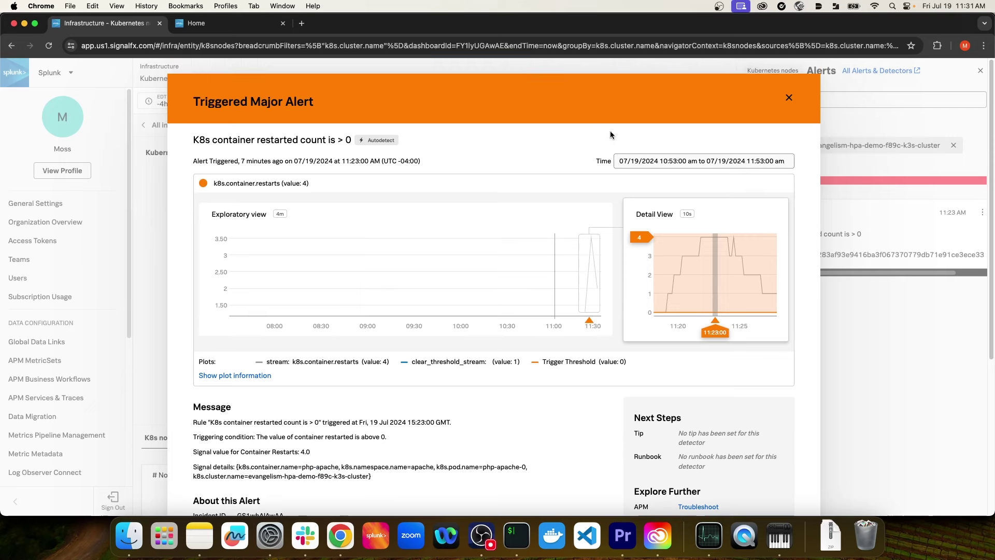
pyautogui.click(789, 100)
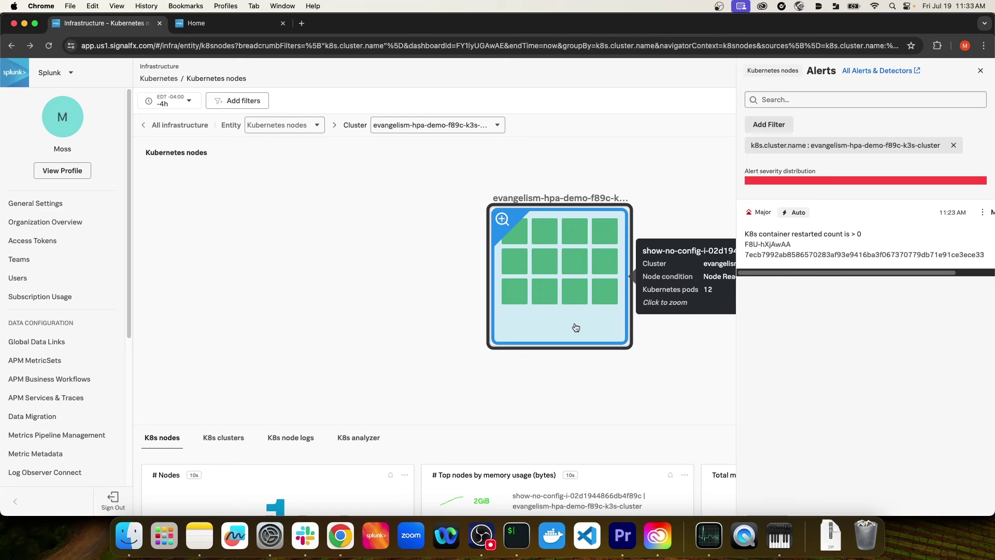
# Zoom into the f89c cluster's node on the map and go to the active alerts in Detectors & SLOs.
pyautogui.click(576, 327)
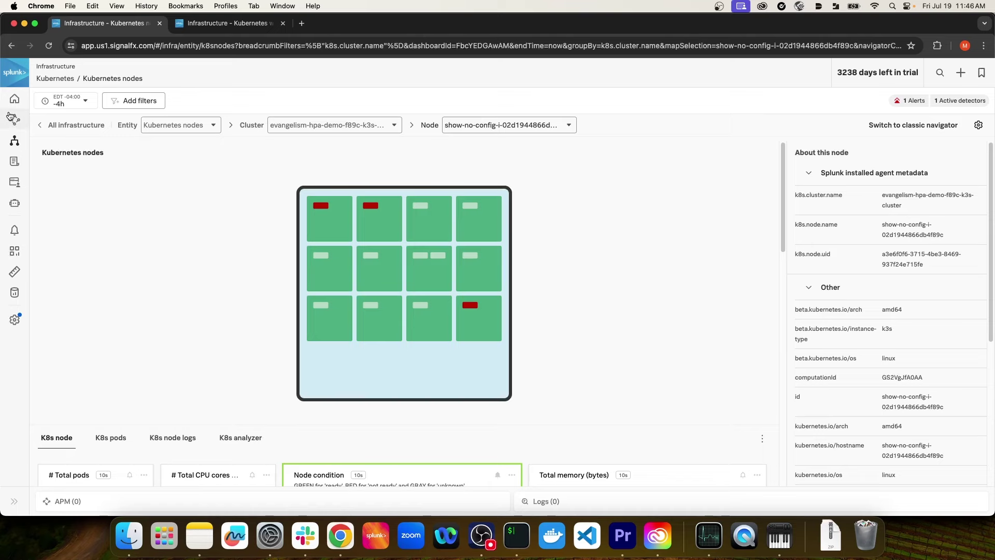
pyautogui.click(14, 508)
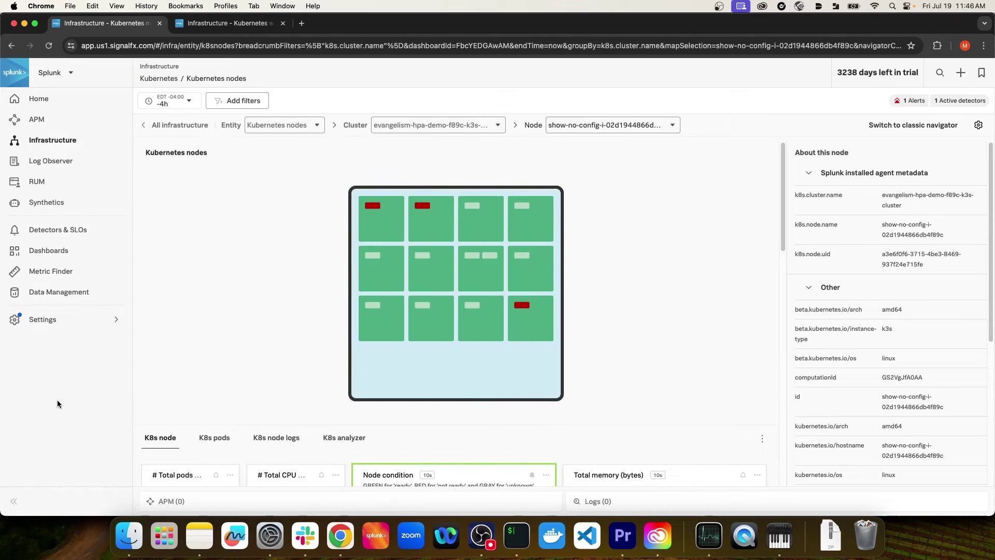
pyautogui.click(92, 231)
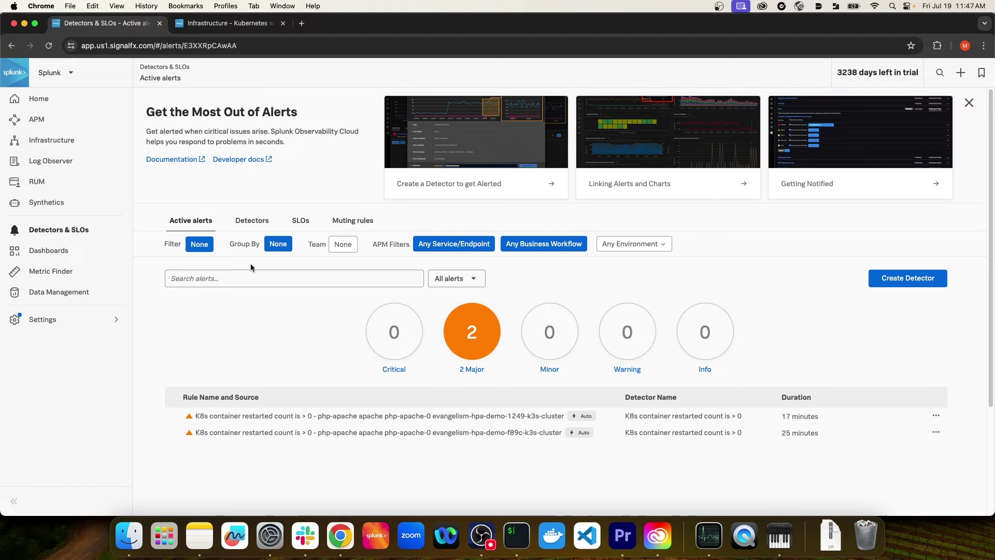
# Look through the list of detectors, including the AutoDetect ones for Kubernetes, APM and AWS.
pyautogui.click(255, 222)
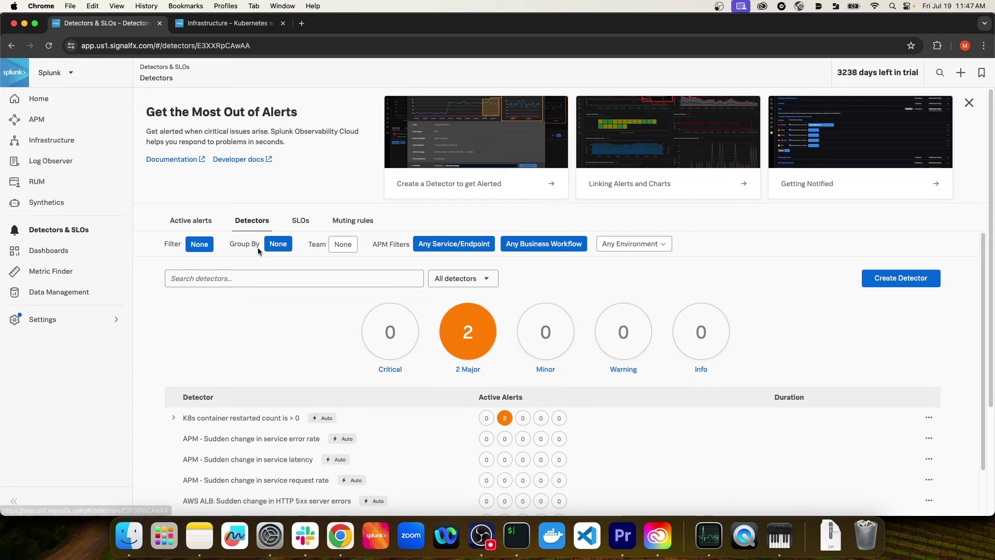
pyautogui.scroll(-1, 236, 293)
pyautogui.scroll(-4, 238, 291)
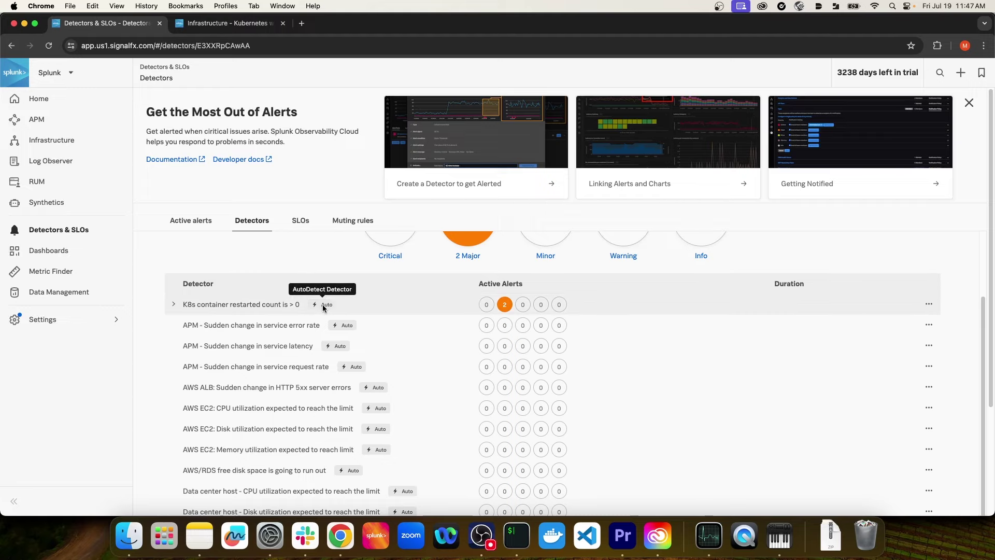
pyautogui.scroll(3, 323, 307)
pyautogui.scroll(2, 311, 301)
# Search the detectors for k8s and open the "K8s container restarted count is > 0" detector.
pyautogui.click(286, 280)
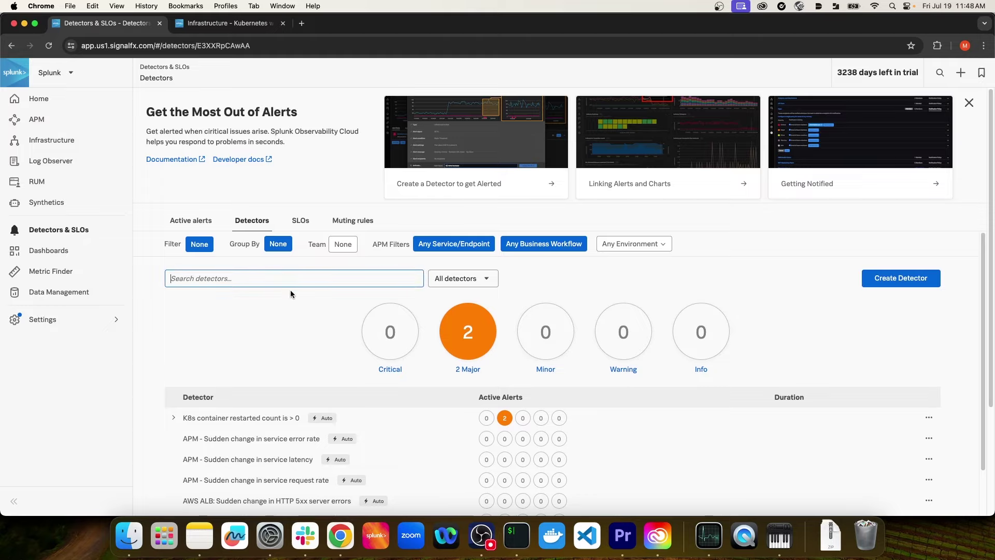
pyautogui.write('k8s')
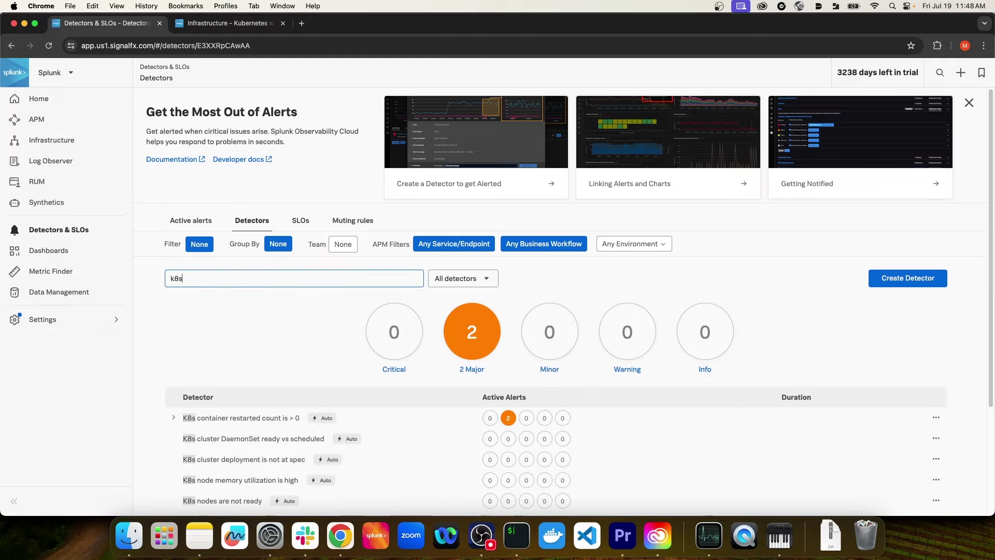
pyautogui.scroll(-3, 247, 352)
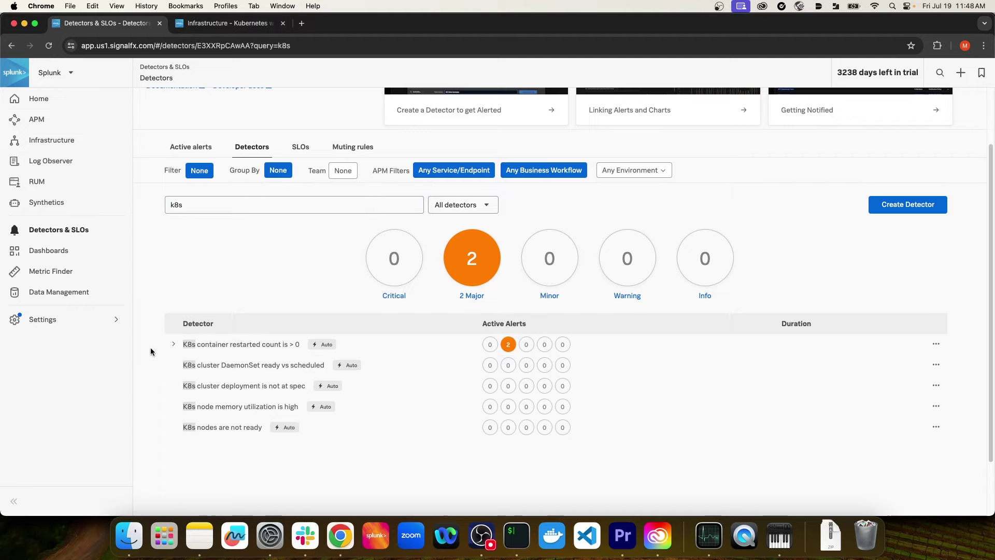
pyautogui.click(172, 347)
pyautogui.click(231, 345)
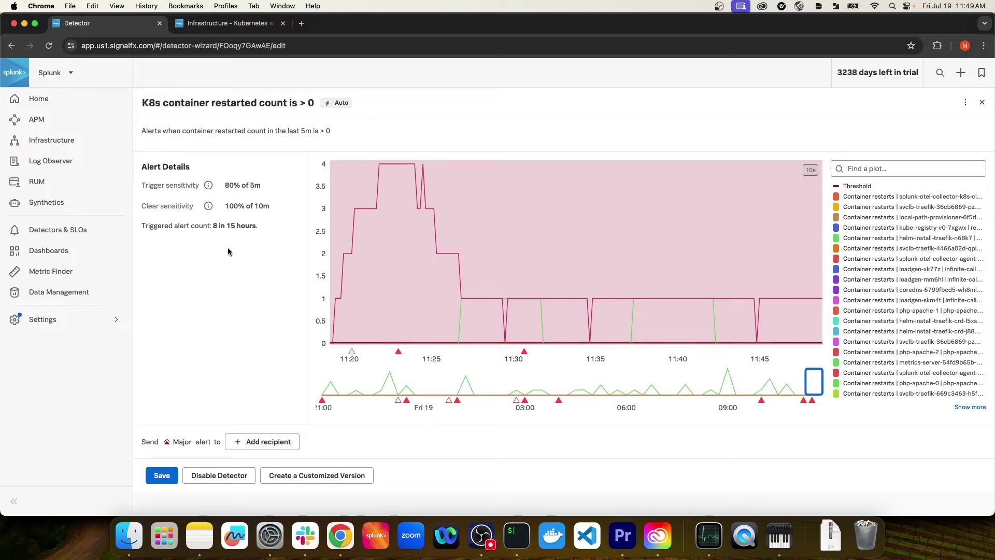
# Examine the detector's trigger sensitivity, clear sensitivity and alert condition, and close the detector.
pyautogui.moveTo(226, 185); pyautogui.dragTo(263, 185)
pyautogui.click(265, 186)
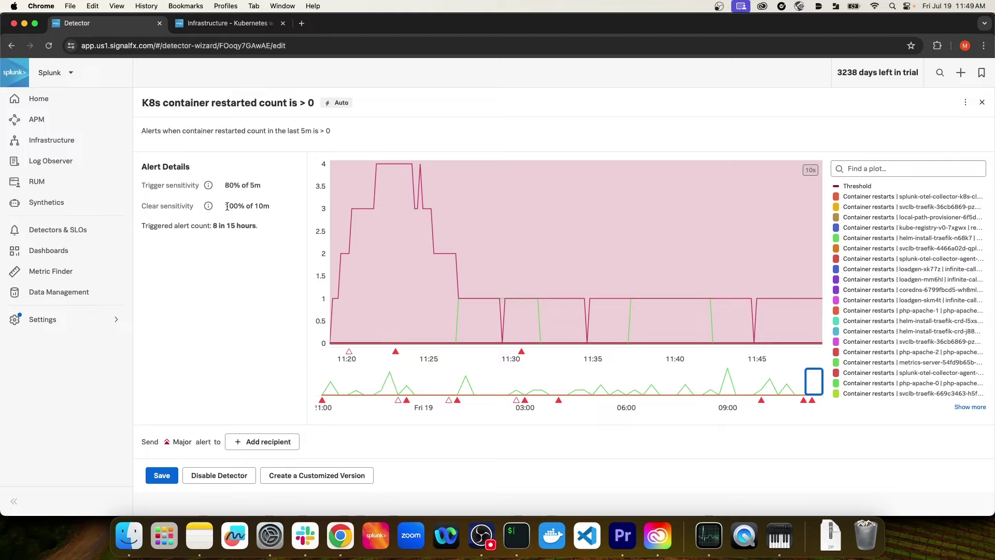
pyautogui.moveTo(226, 206); pyautogui.dragTo(260, 206)
pyautogui.click(261, 206)
pyautogui.click(256, 207)
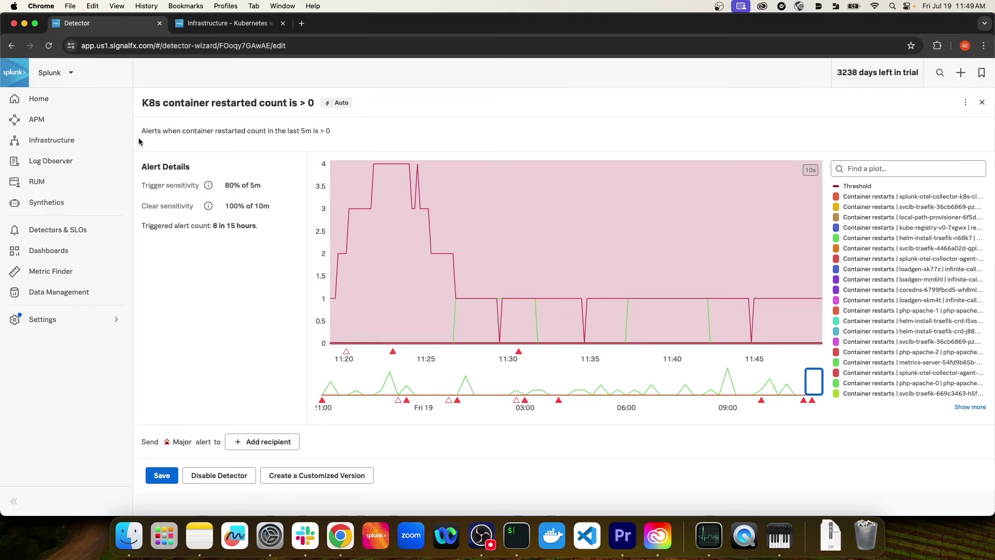
pyautogui.moveTo(147, 130); pyautogui.dragTo(275, 131)
pyautogui.click(274, 130)
pyautogui.moveTo(334, 131)
pyautogui.mouseDown()
pyautogui.moveTo(270, 131)
pyautogui.moveTo(333, 131)
pyautogui.mouseUp()
pyautogui.click(273, 131)
pyautogui.click(335, 131)
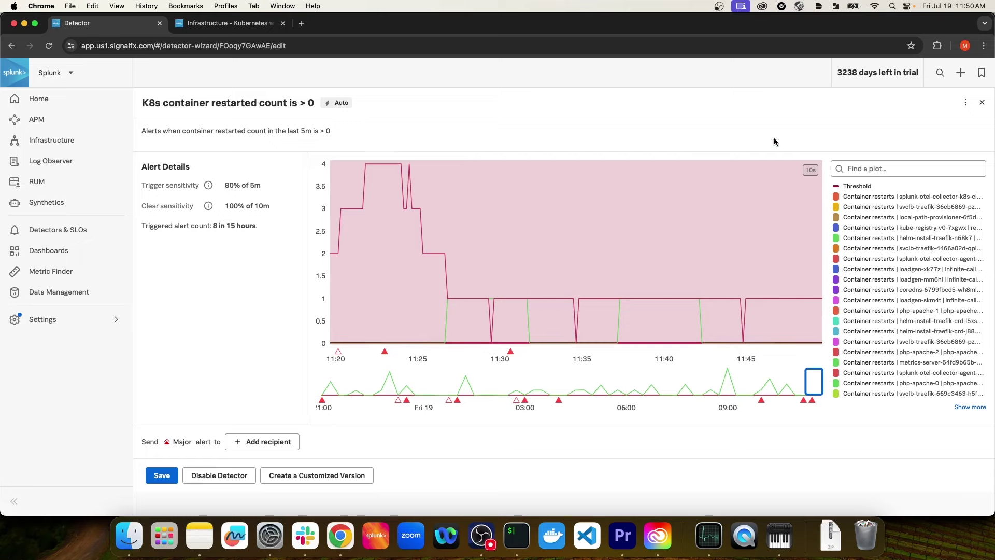
pyautogui.click(986, 102)
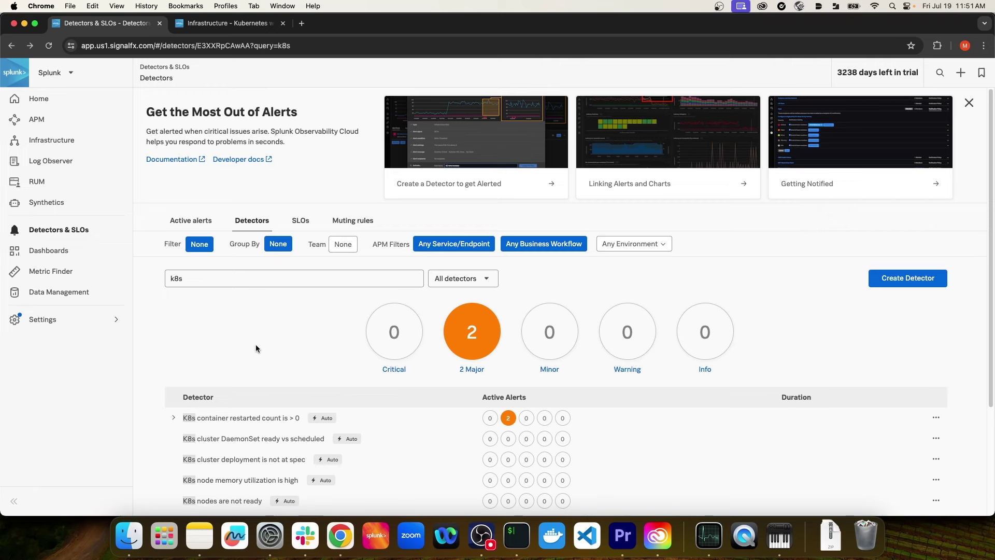
# Return to Kubernetes nodes in Infrastructure and zoom into the node of evangelism-hpa-demo-f89c-k3s-cluster.
pyautogui.click(72, 141)
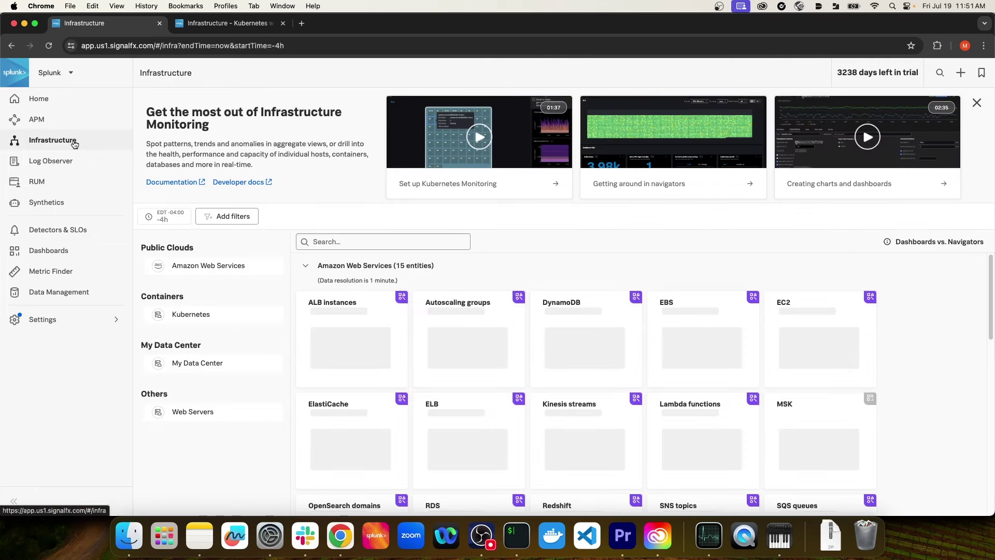
pyautogui.click(223, 315)
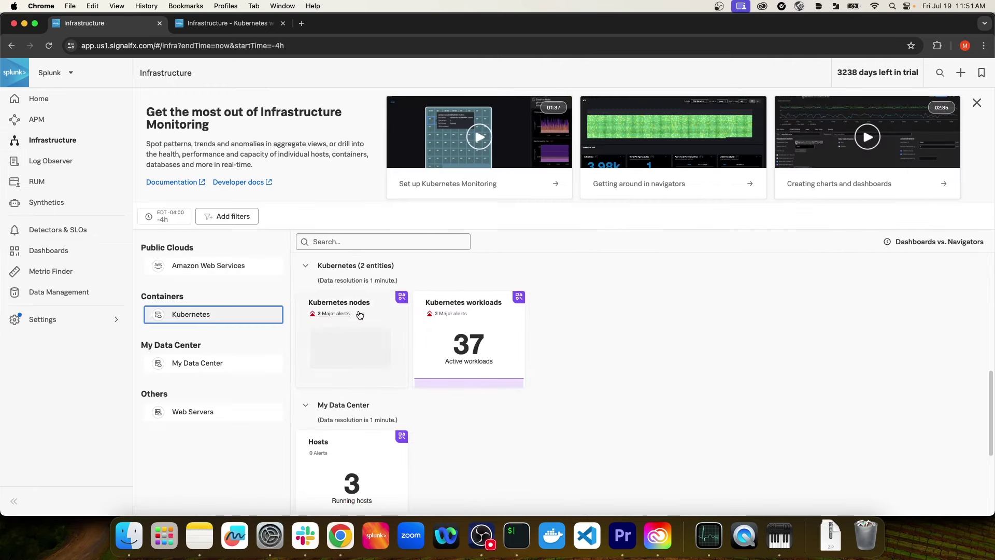
pyautogui.click(368, 309)
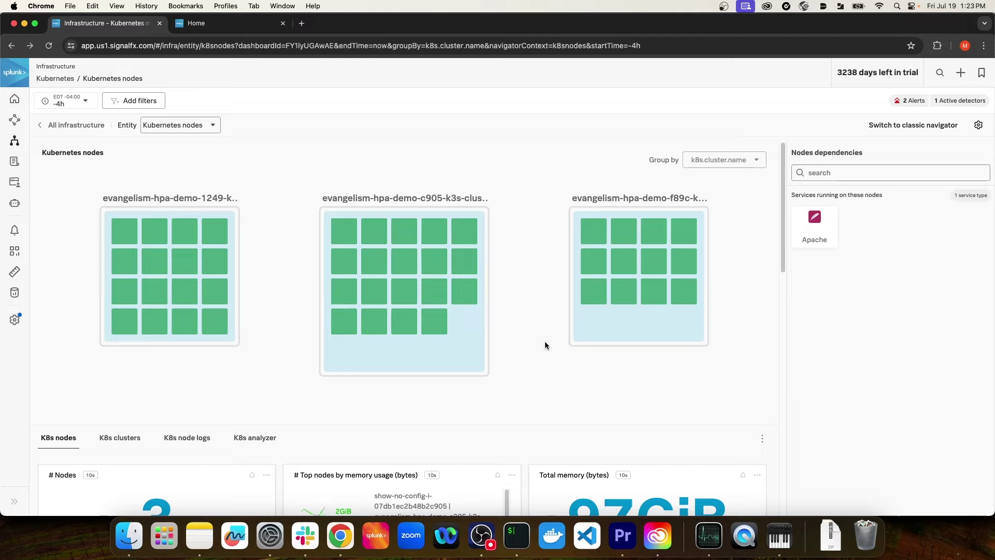
pyautogui.moveTo(651, 325)
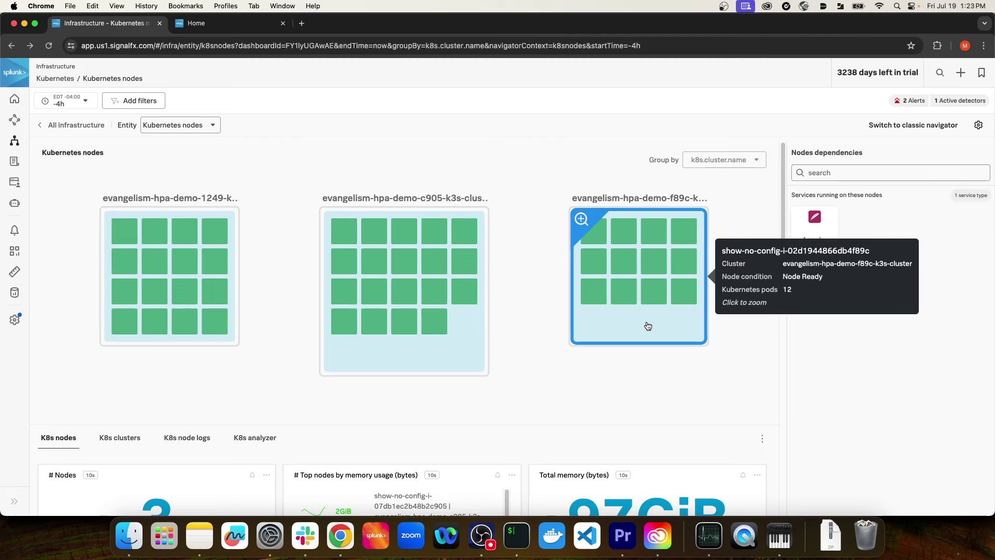
pyautogui.click(648, 325)
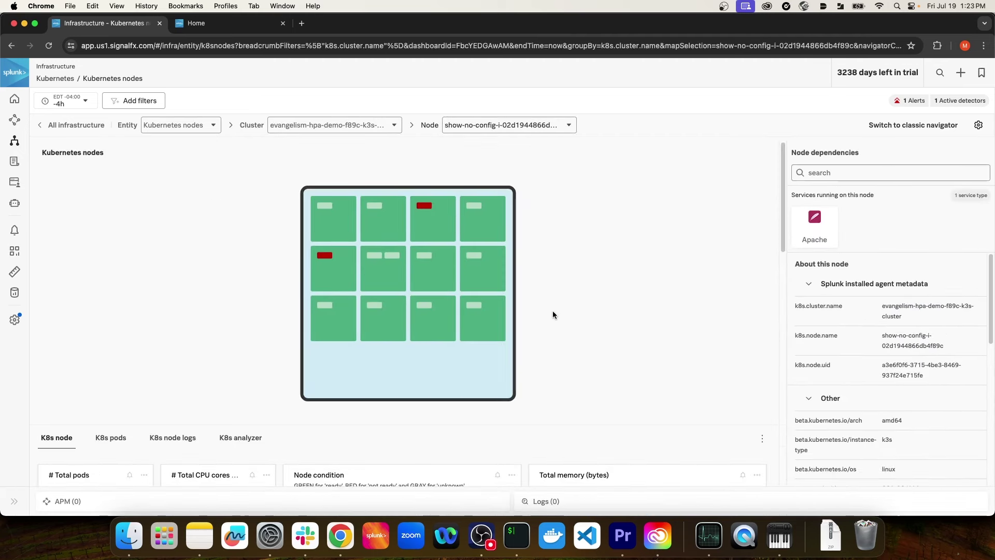
# Examine the node's pod map and its dashboard charts for workloads, CPU and memory per pod, and top pods by CPU usage.
pyautogui.moveTo(473, 313)
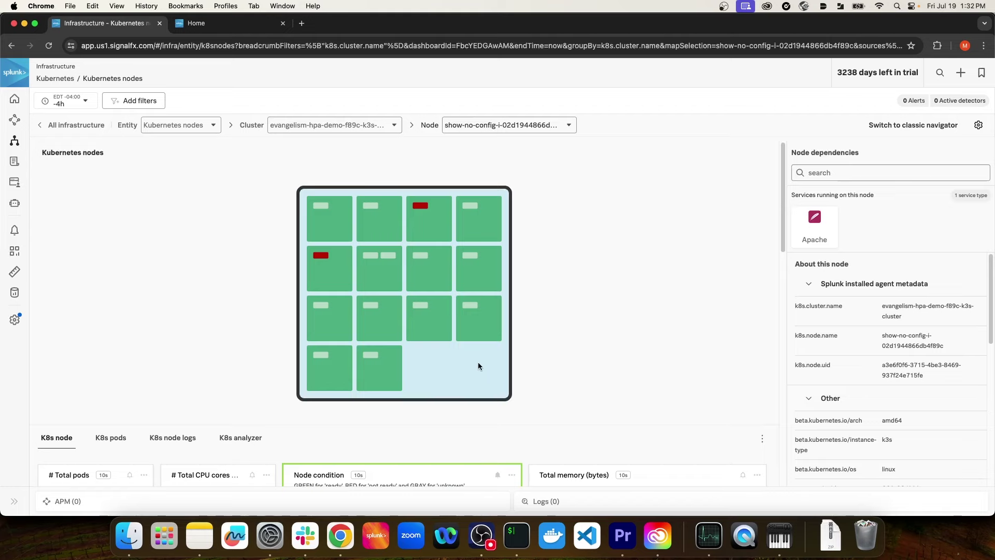
pyautogui.moveTo(320, 358)
pyautogui.scroll(-5, 194, 294)
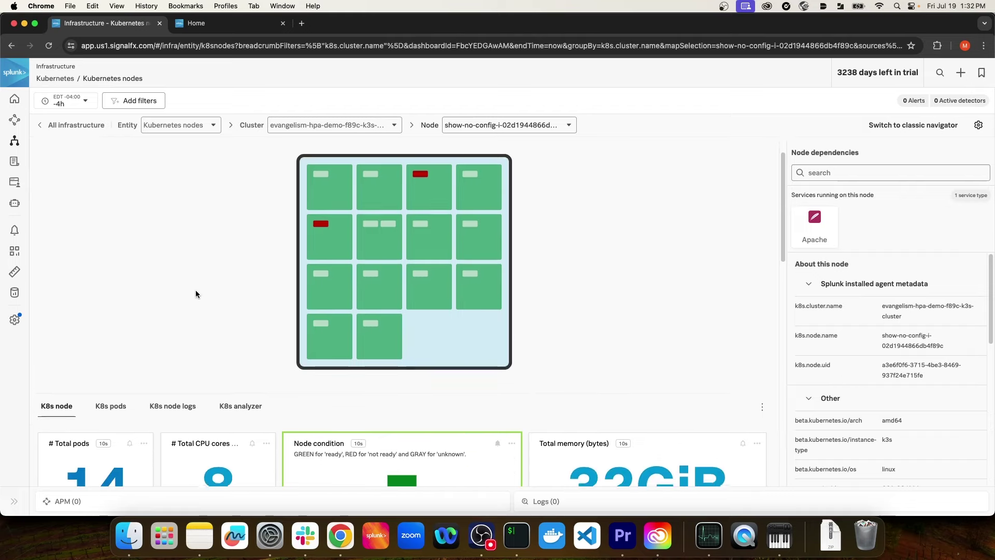
pyautogui.scroll(-5, 261, 295)
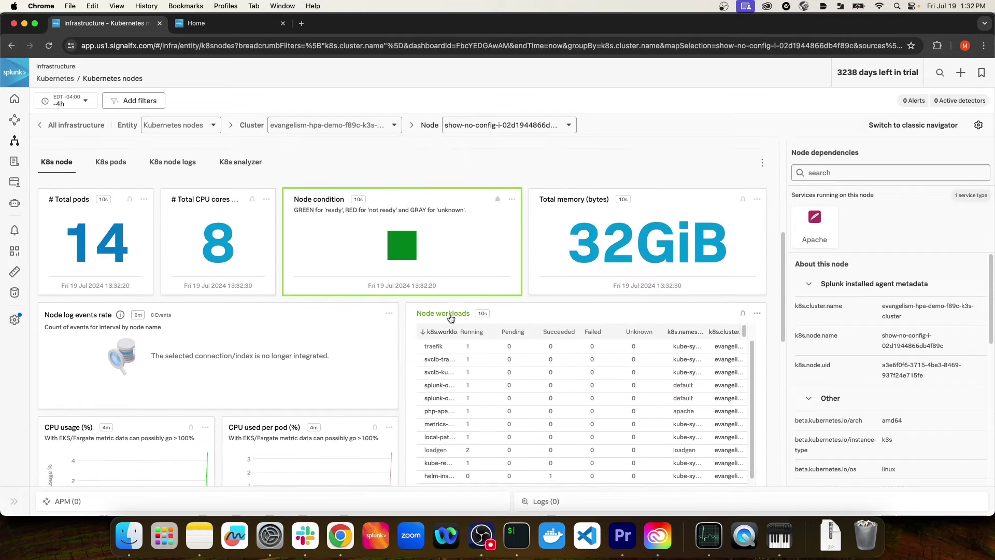
pyautogui.scroll(-2, 407, 305)
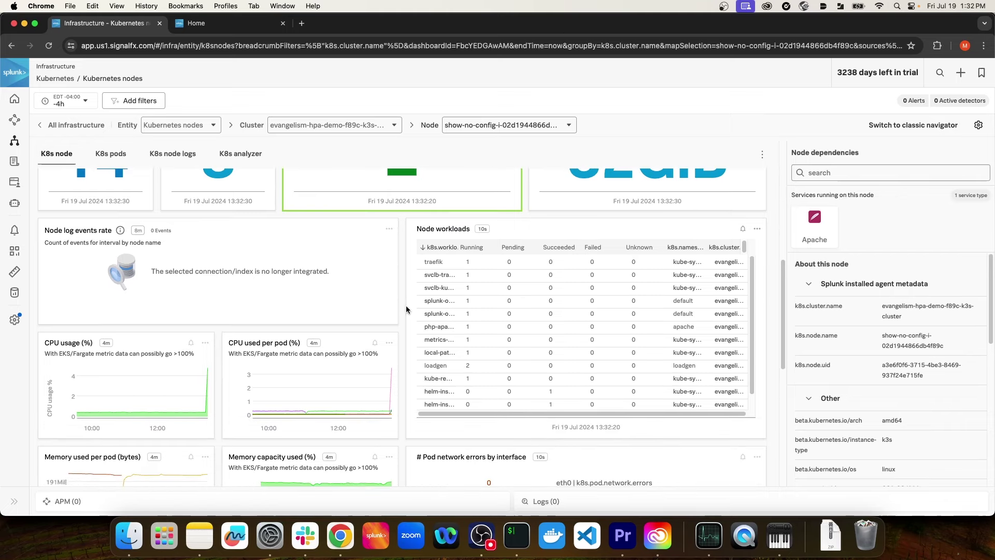
pyautogui.scroll(-3, 407, 305)
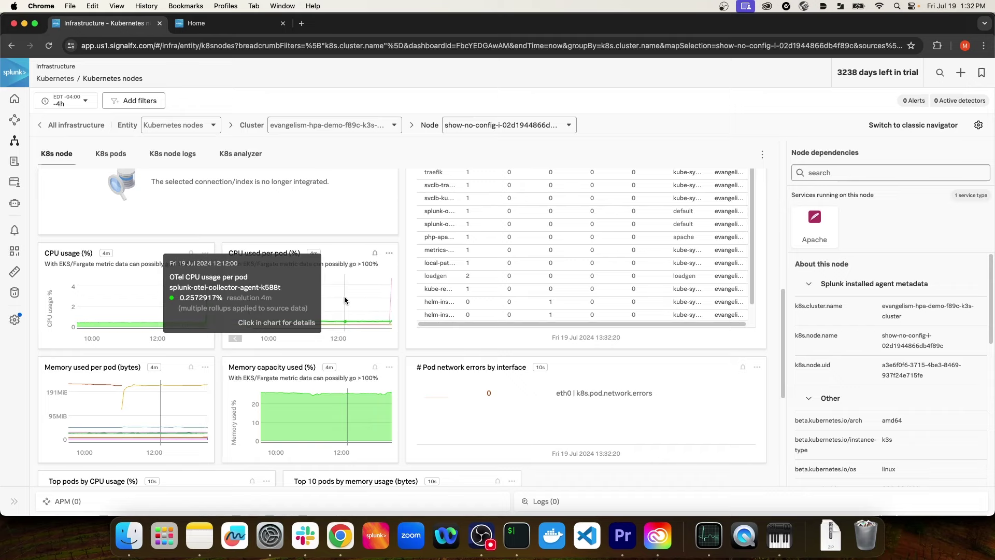
pyautogui.scroll(-1, 415, 266)
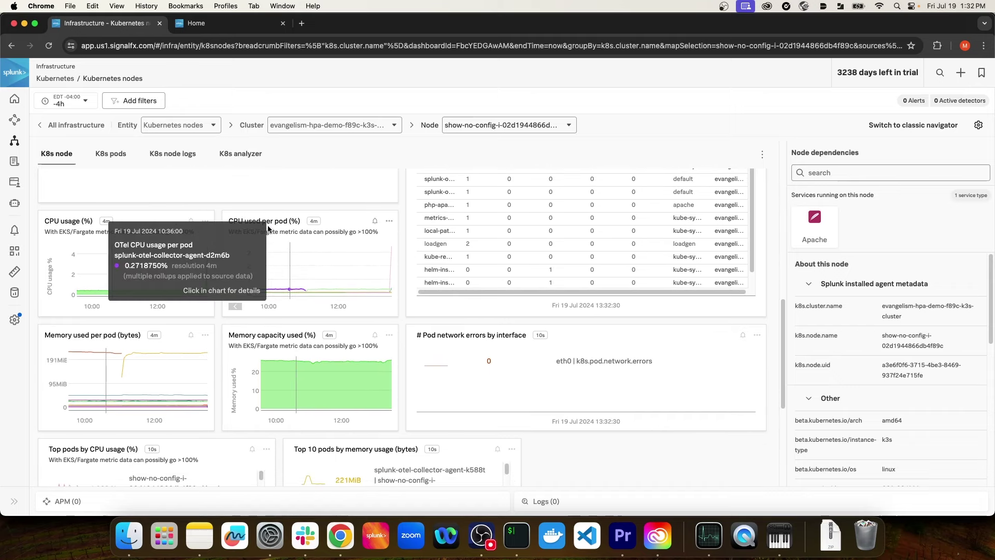
pyautogui.scroll(-2, 311, 249)
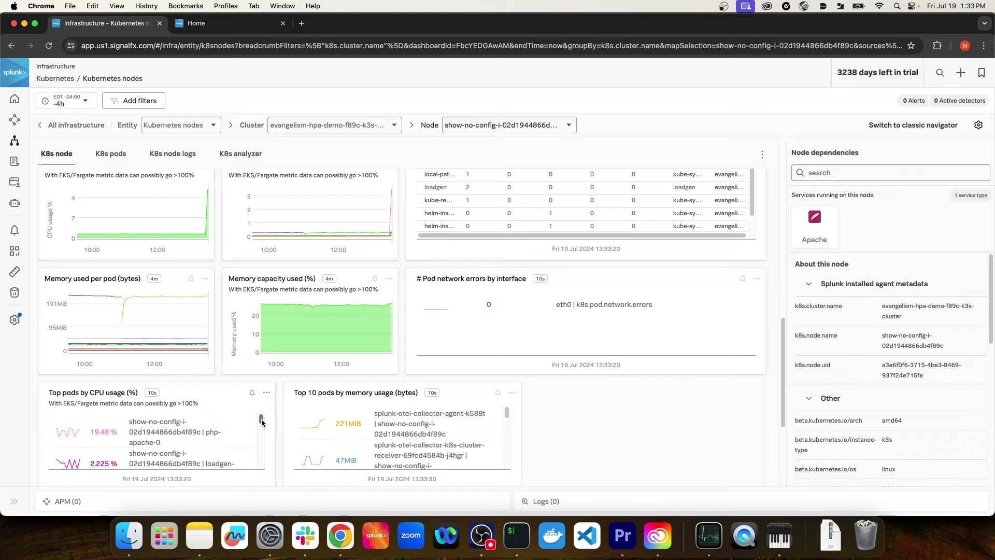
# Return to the node's pod map and zoom into the php-apache-0 pod.
pyautogui.scroll(4, 621, 422)
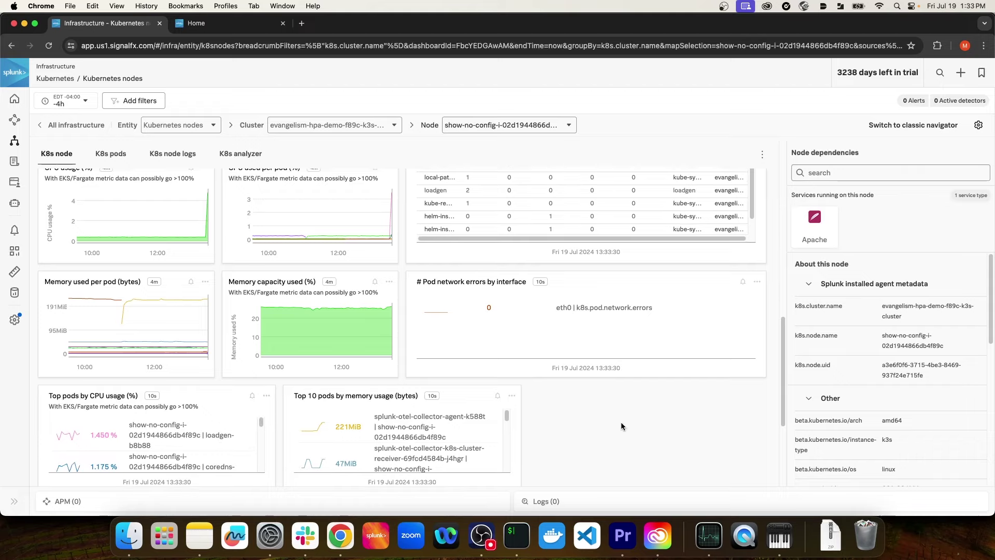
pyautogui.scroll(5, 621, 423)
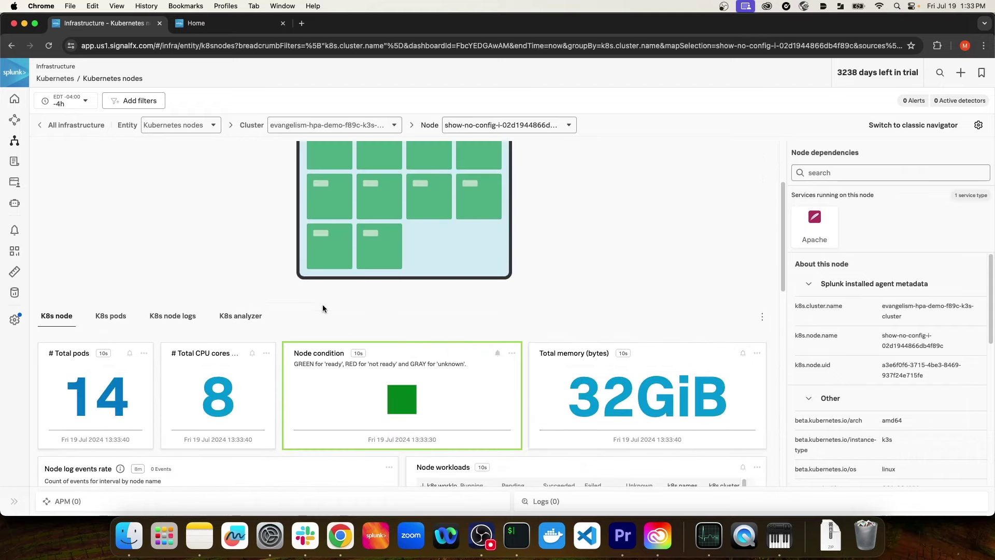
pyautogui.scroll(1, 347, 317)
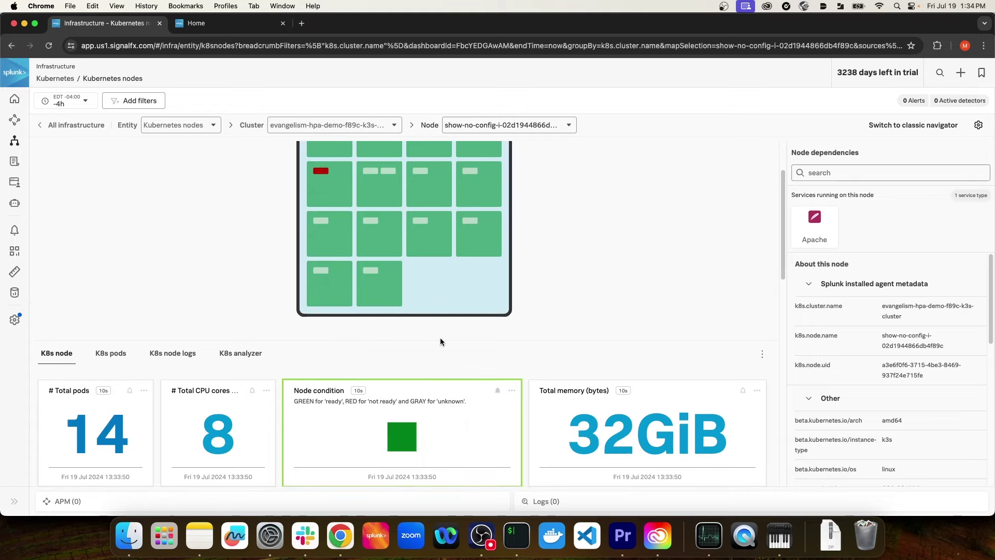
pyautogui.moveTo(482, 245)
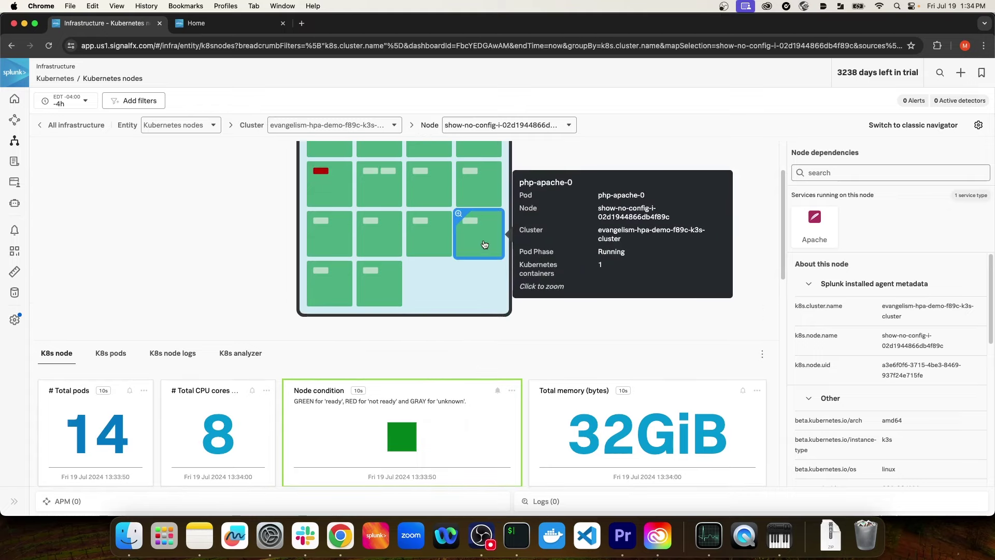
pyautogui.click(484, 245)
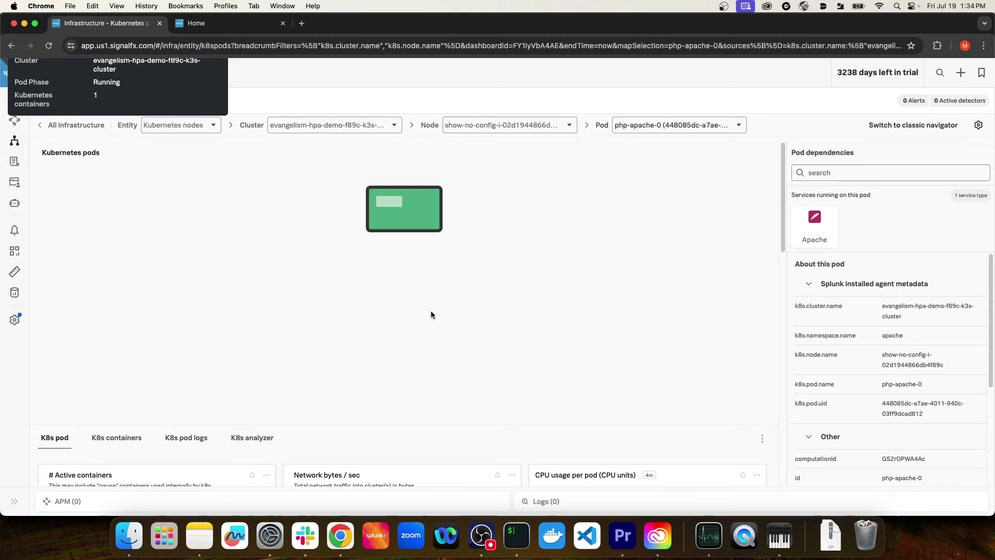
# Examine the php-apache-0 pod's charts for network traffic, CPU, memory and filesystem usage, and its top containers.
pyautogui.scroll(-3, 431, 310)
pyautogui.scroll(-3, 432, 309)
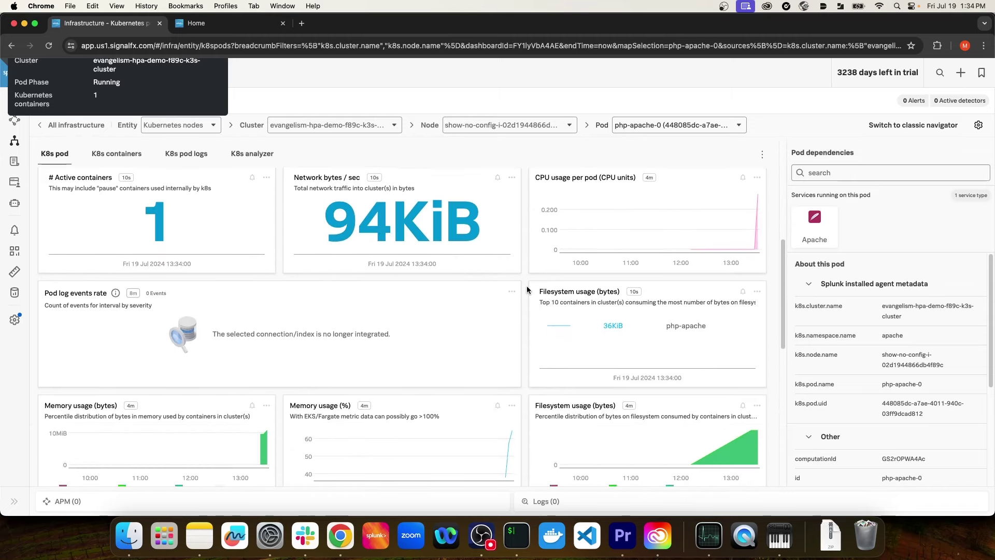
pyautogui.scroll(-3, 527, 291)
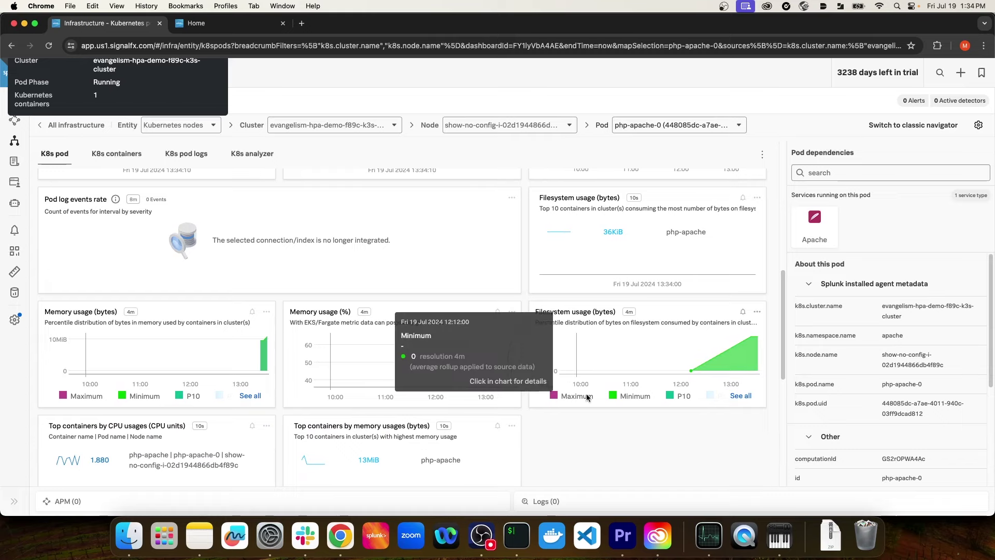
pyautogui.scroll(-3, 634, 442)
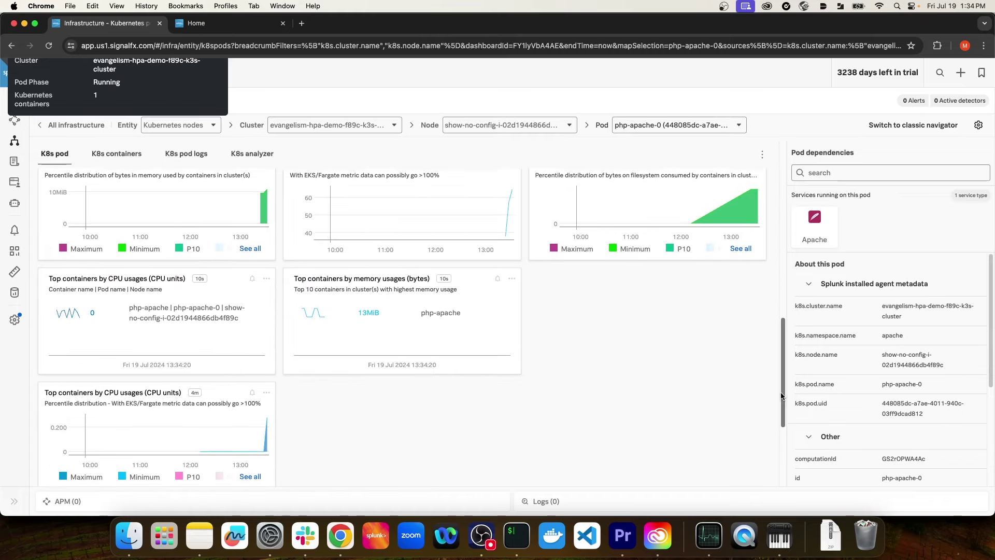
pyautogui.moveTo(783, 397); pyautogui.dragTo(791, 315)
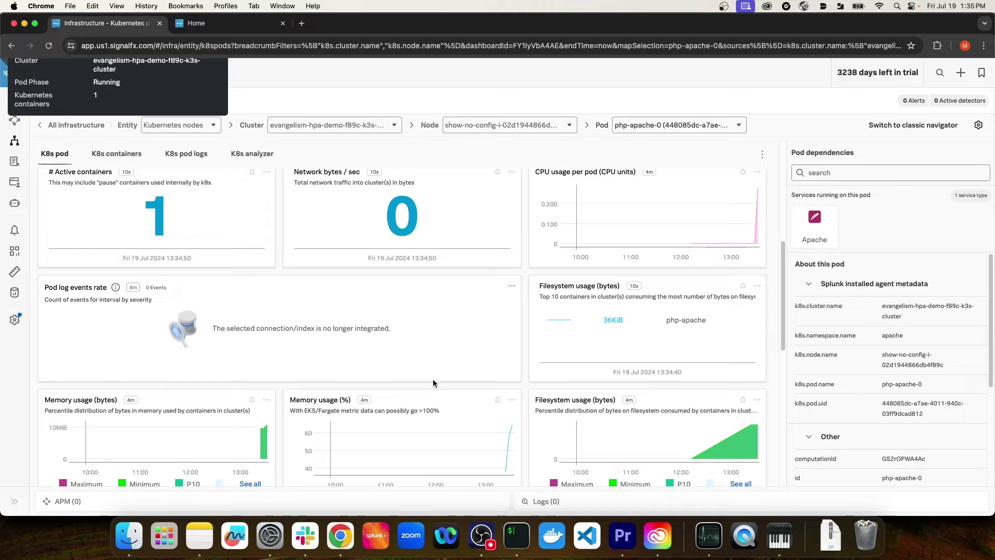
pyautogui.scroll(-2, 433, 382)
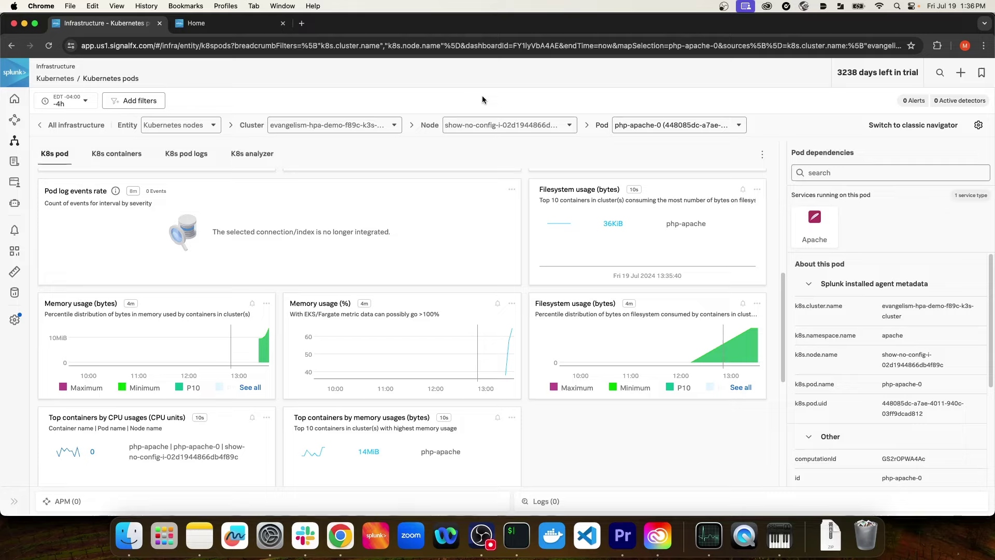
# Set the time range to the last 15 minutes and review the pod's CPU and memory usage charts.
pyautogui.click(85, 103)
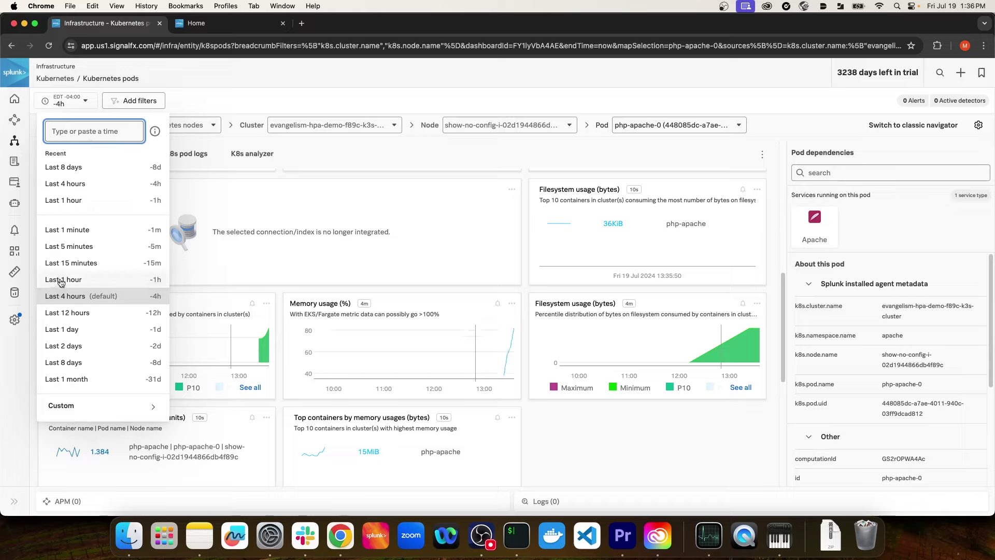
pyautogui.click(89, 268)
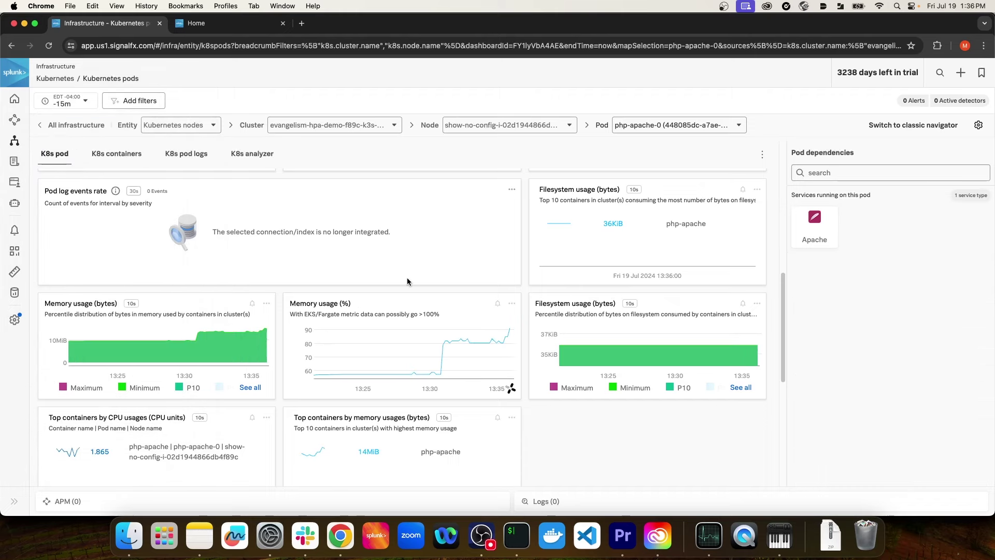
pyautogui.scroll(-3, 622, 407)
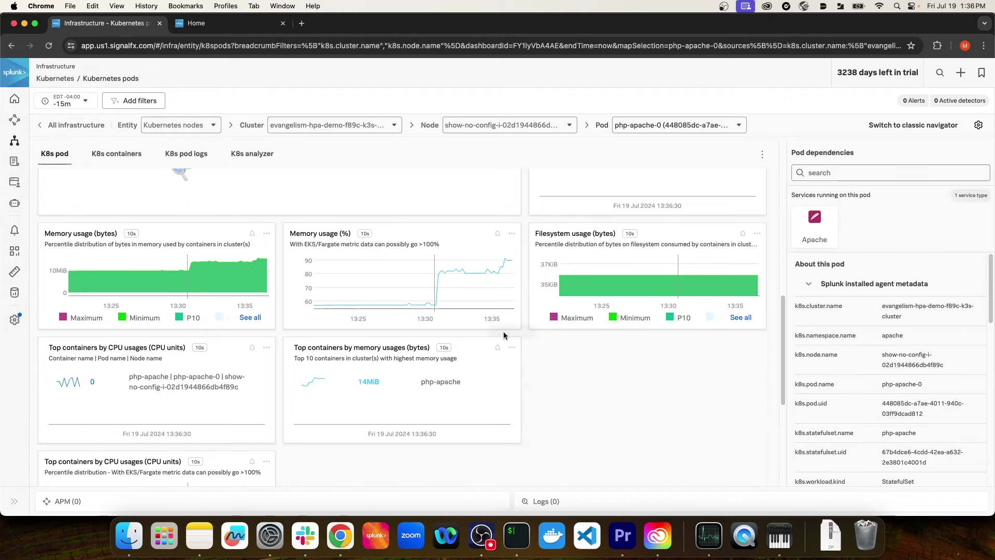
pyautogui.moveTo(474, 279)
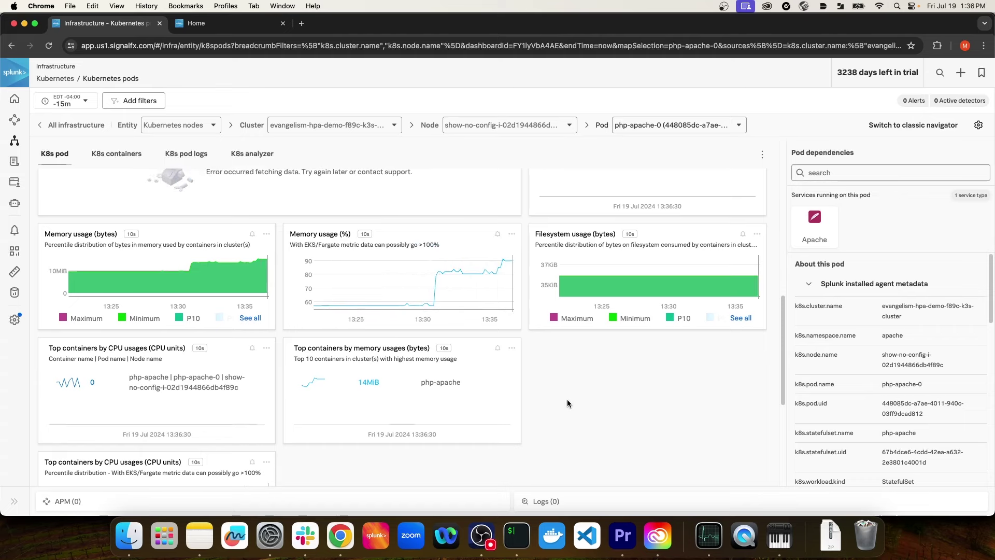
pyautogui.scroll(5, 567, 399)
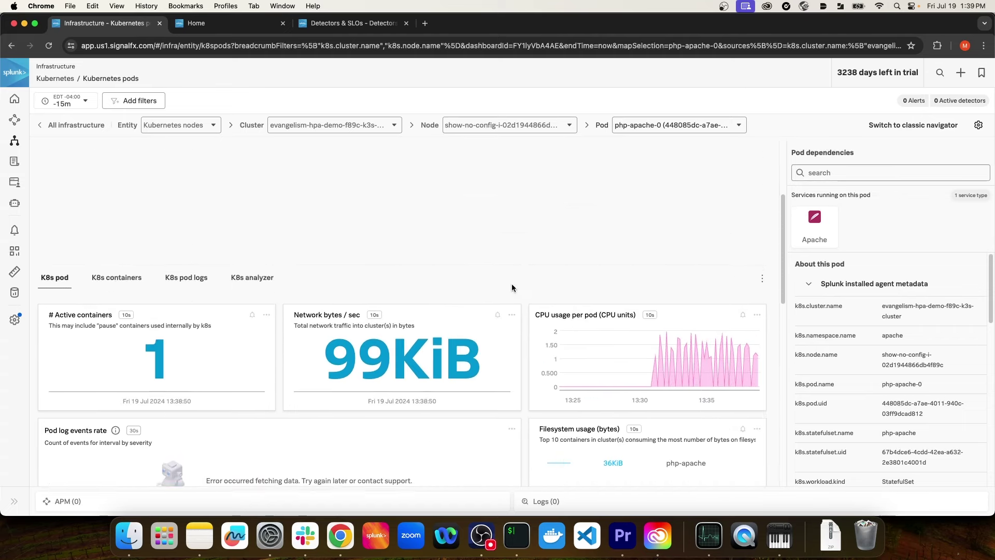
pyautogui.scroll(-6, 512, 286)
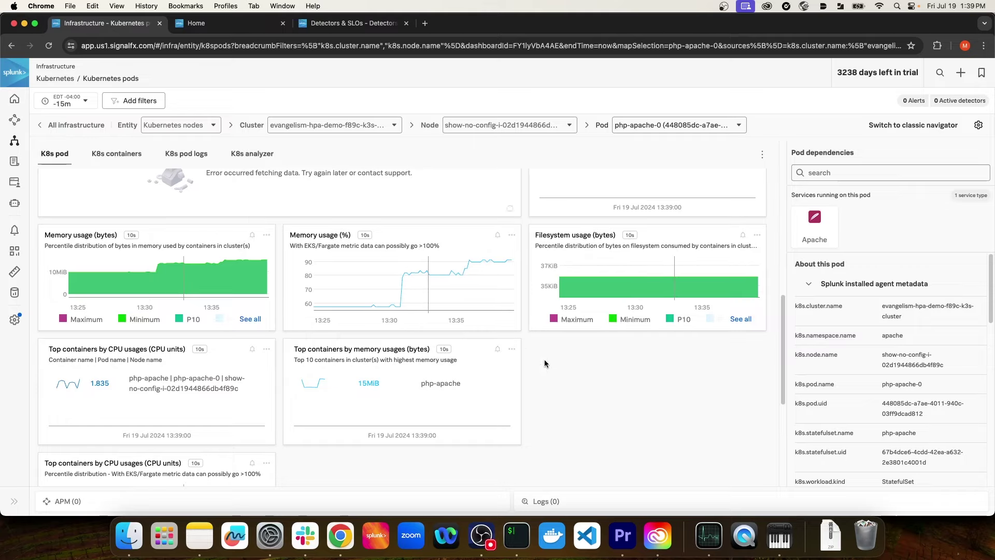
# Show the php-apache-0 pod's alerts and open the major alert "K8s container restarted count is > 0".
pyautogui.scroll(1, 541, 363)
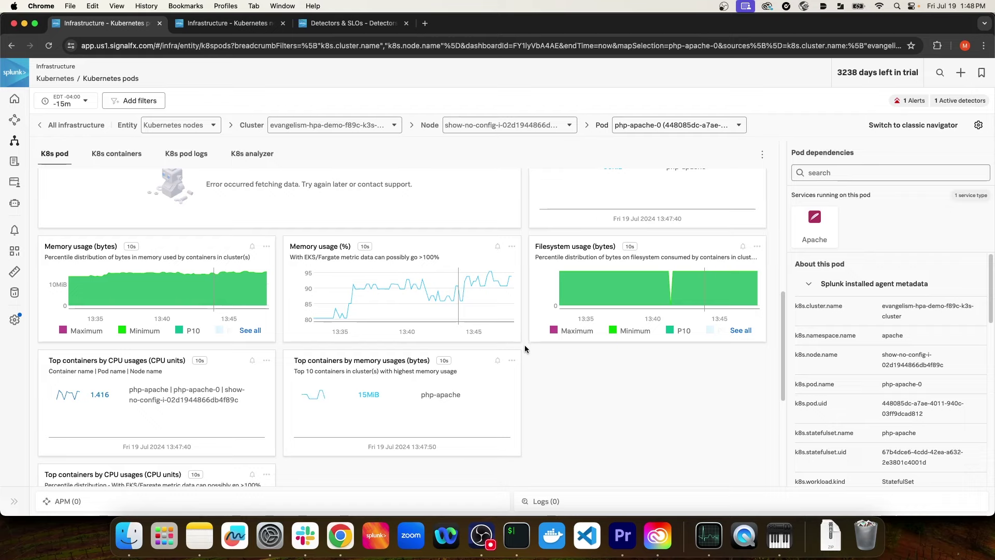
pyautogui.scroll(3, 525, 344)
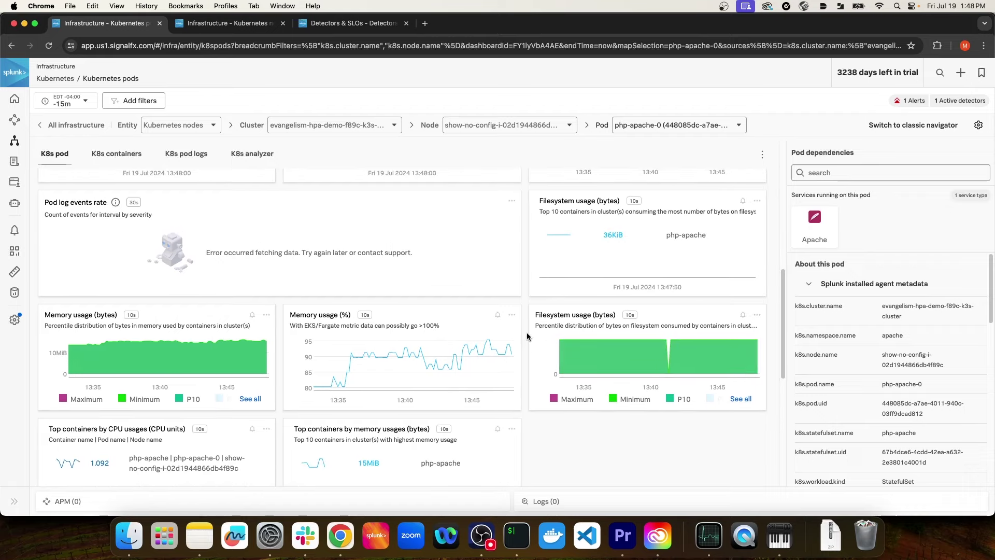
pyautogui.scroll(5, 527, 335)
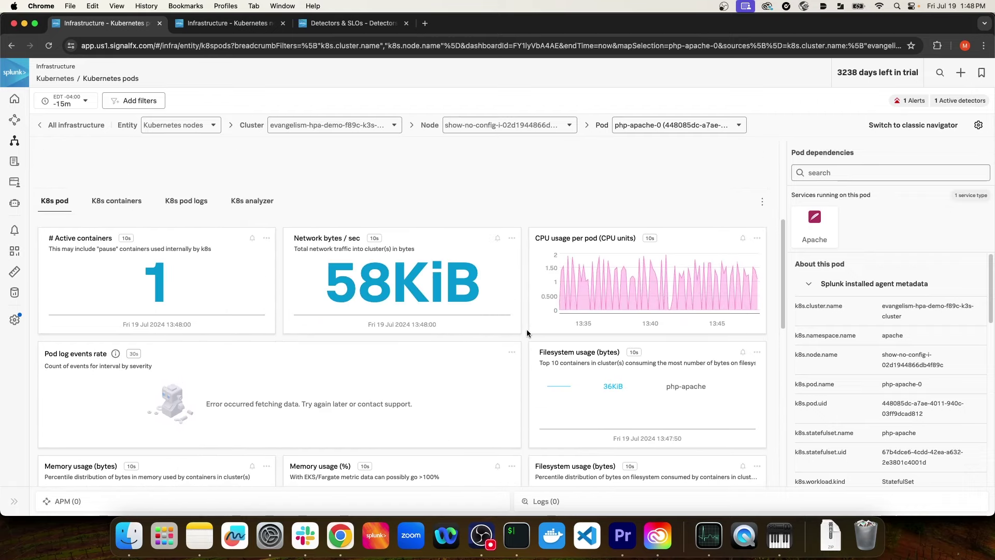
pyautogui.scroll(4, 526, 328)
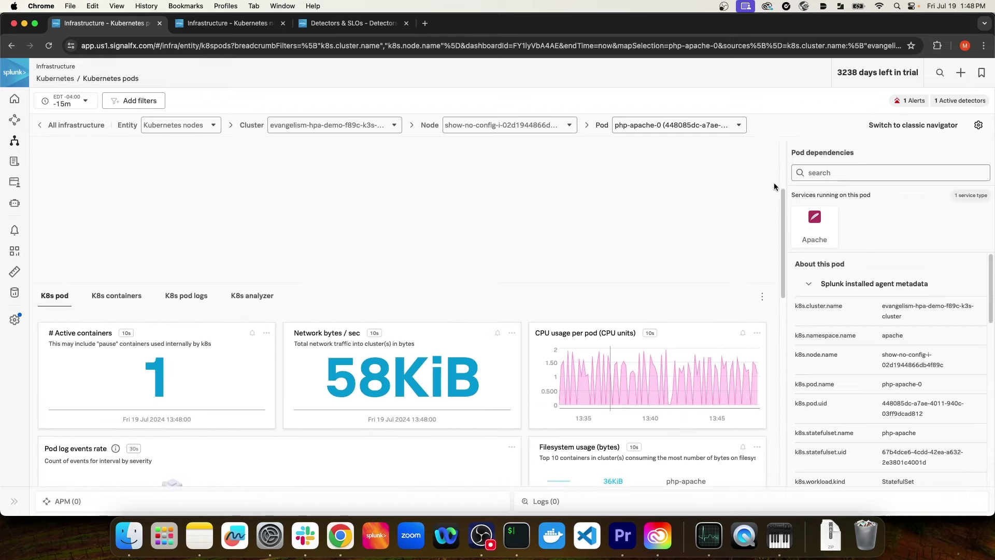
pyautogui.click(905, 102)
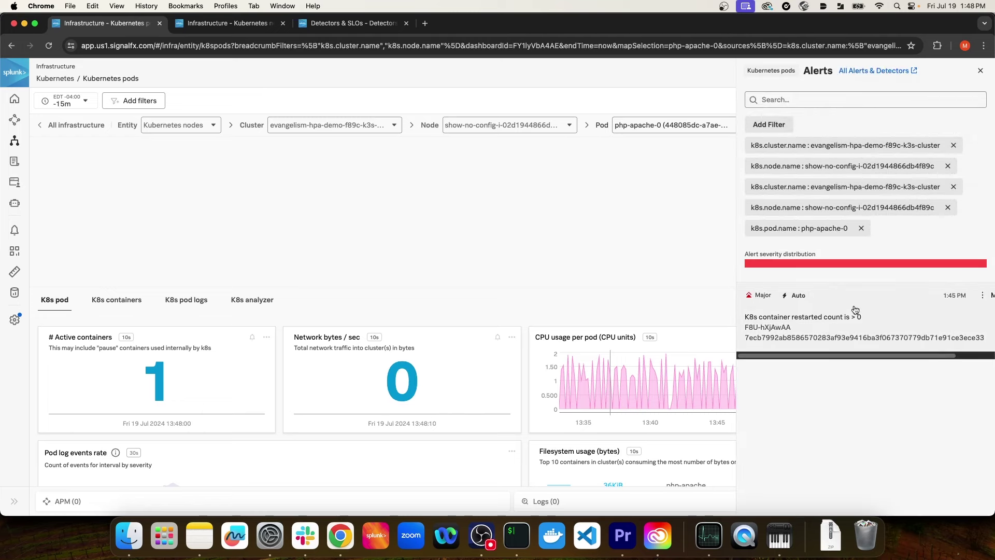
pyautogui.click(855, 310)
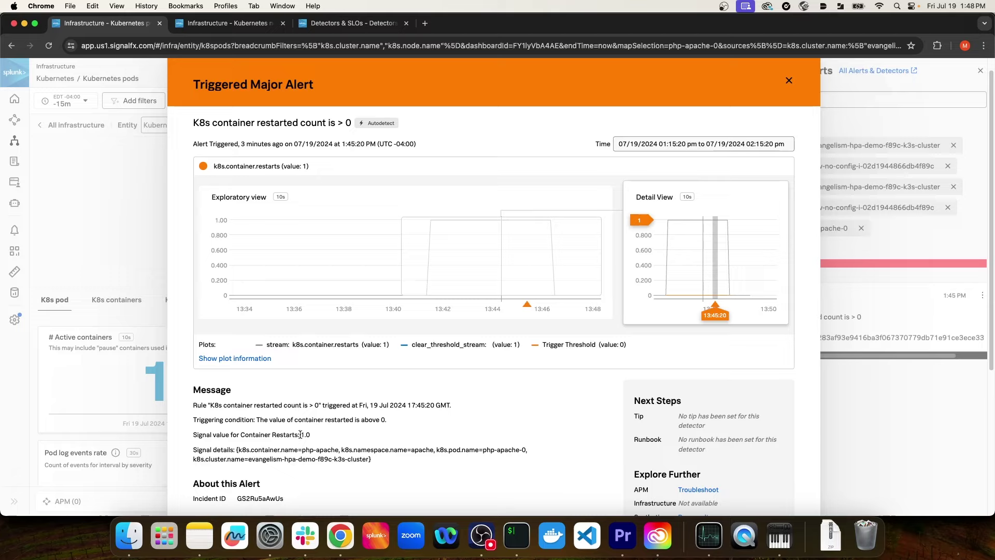
# Examine the alert's message and signal details for the affected container, pod and cluster, and close the alert.
pyautogui.moveTo(262, 450); pyautogui.dragTo(336, 450)
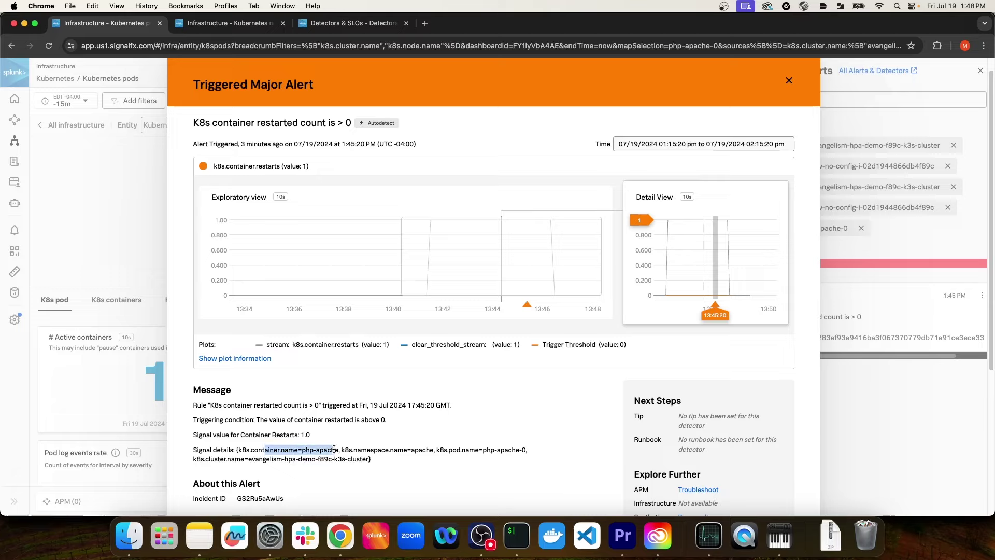
pyautogui.click(350, 450)
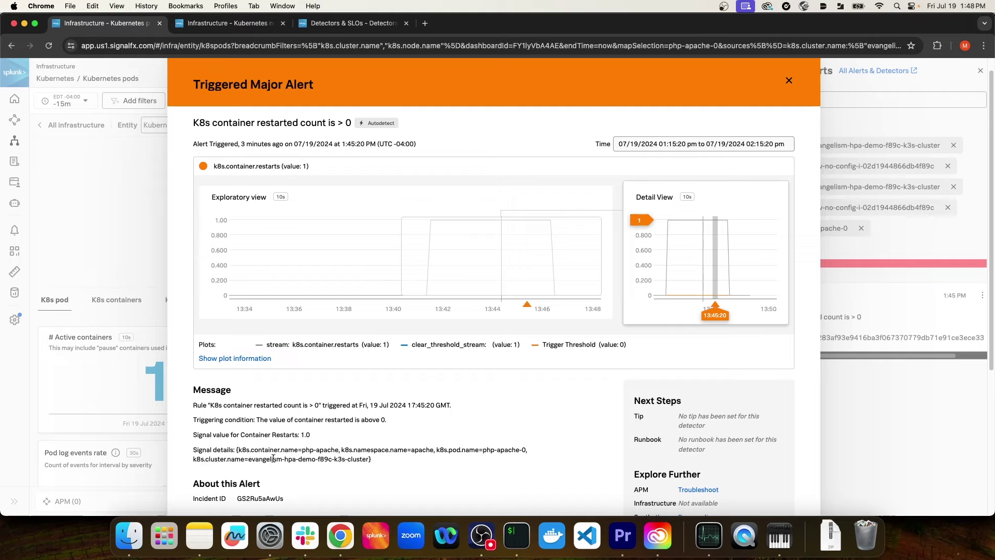
pyautogui.moveTo(251, 458); pyautogui.dragTo(374, 459)
pyautogui.click(372, 459)
pyautogui.scroll(-1, 374, 454)
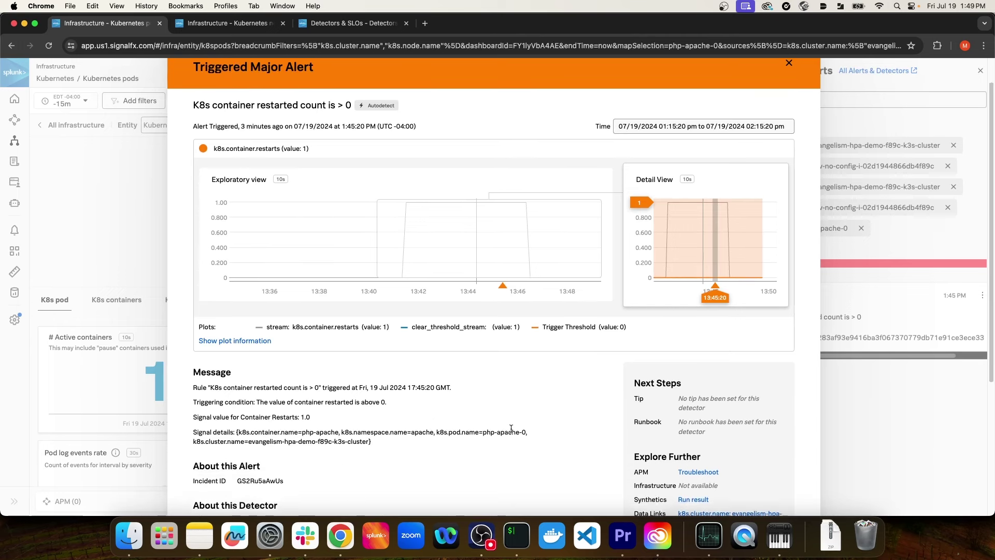
pyautogui.scroll(2, 789, 77)
pyautogui.click(788, 99)
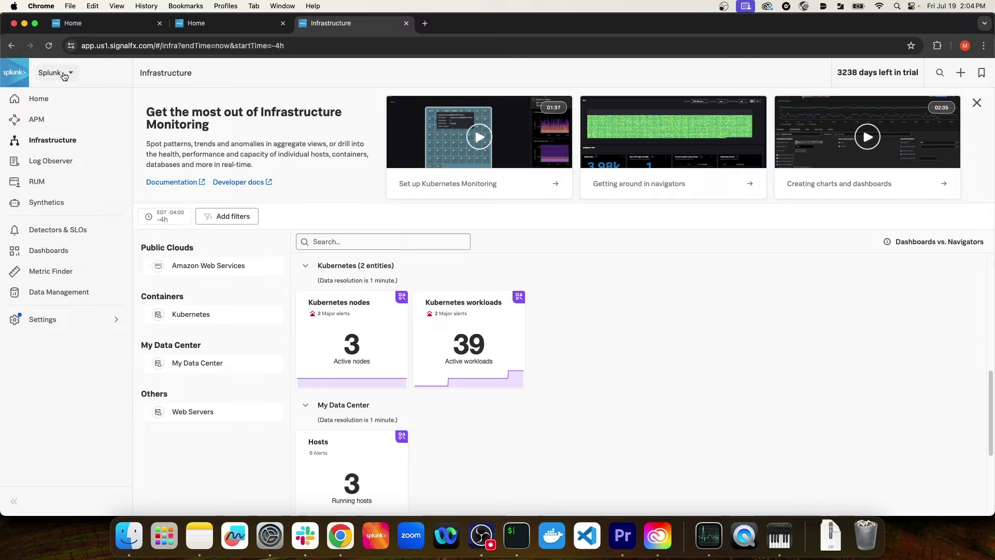
# Switch the organization from Splunk to US Splunk Show.
pyautogui.click(72, 73)
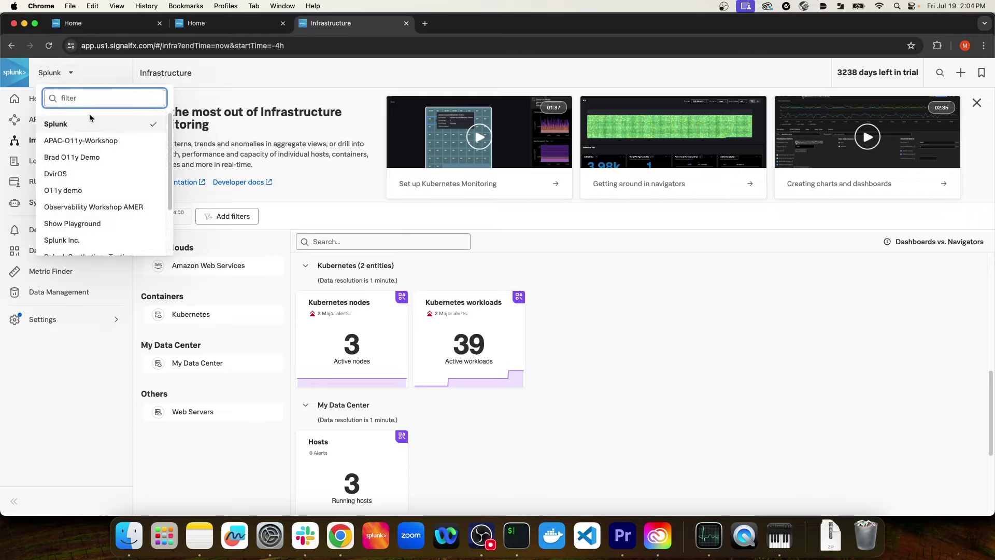
pyautogui.scroll(-3, 127, 165)
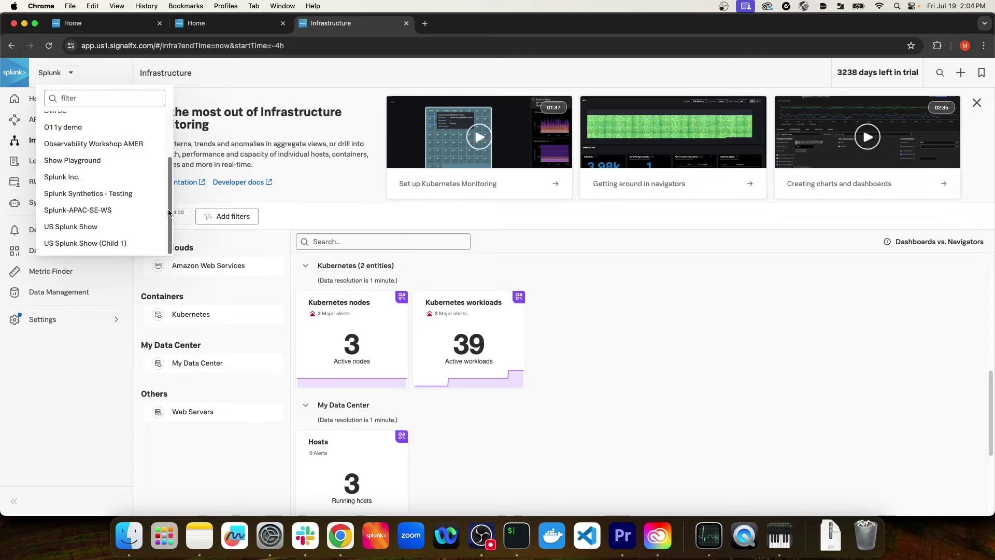
pyautogui.click(131, 227)
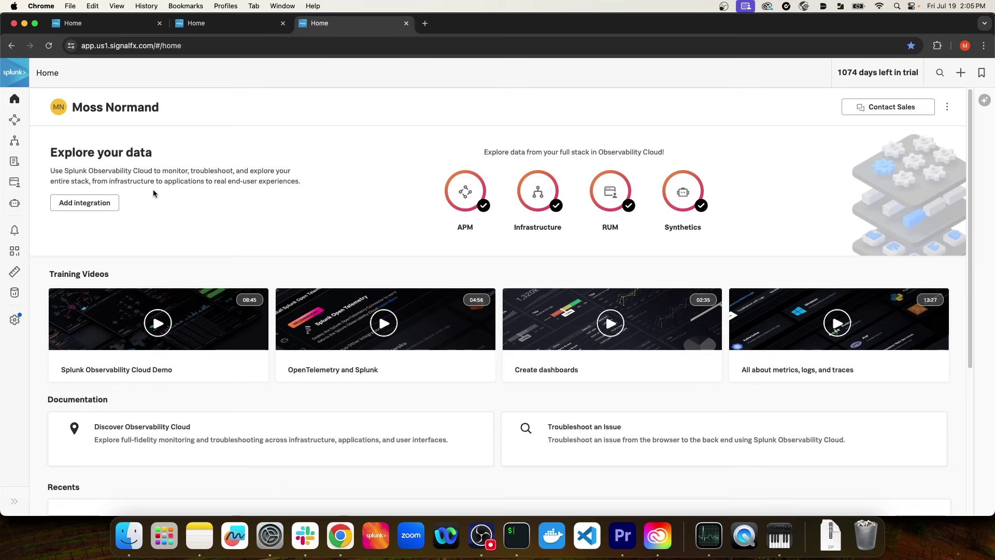
# Open Log Observer and inspect the details of the INFO log entry for the GET /cart request with ITEMS in its message.
pyautogui.click(15, 161)
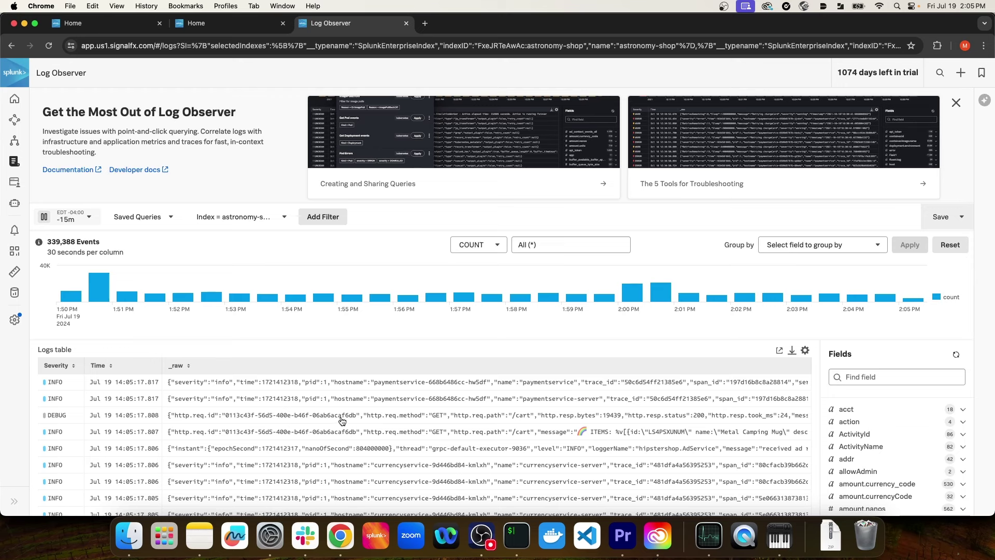
pyautogui.click(277, 433)
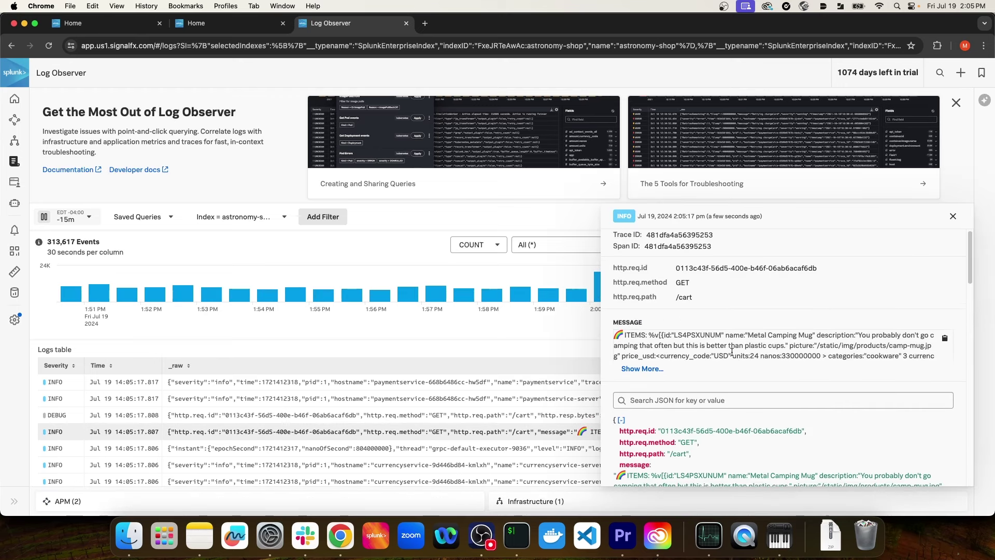
pyautogui.scroll(-2, 733, 357)
pyautogui.scroll(-3, 731, 351)
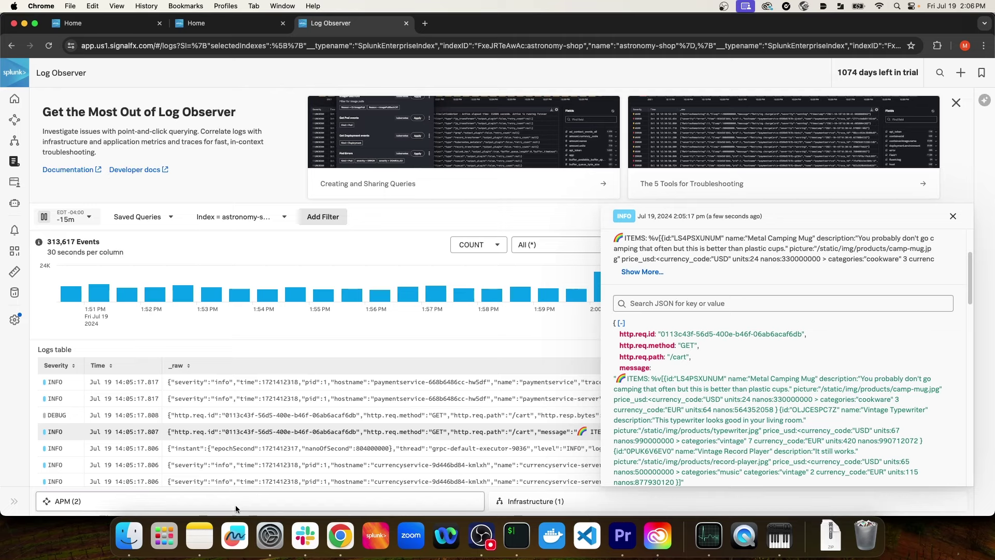
# Open the Kubernetes container related to the log entry and list that container's related logs.
pyautogui.click(583, 507)
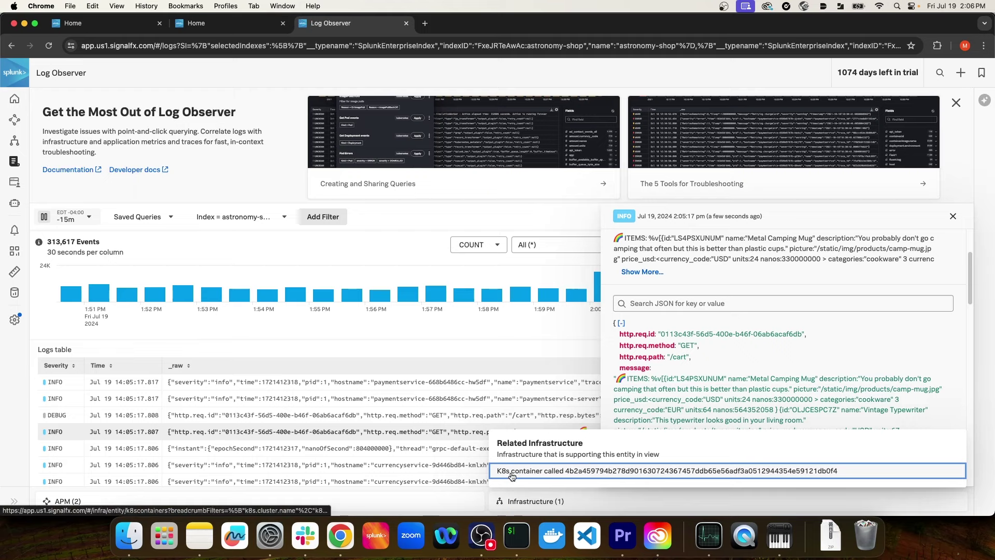
pyautogui.click(554, 475)
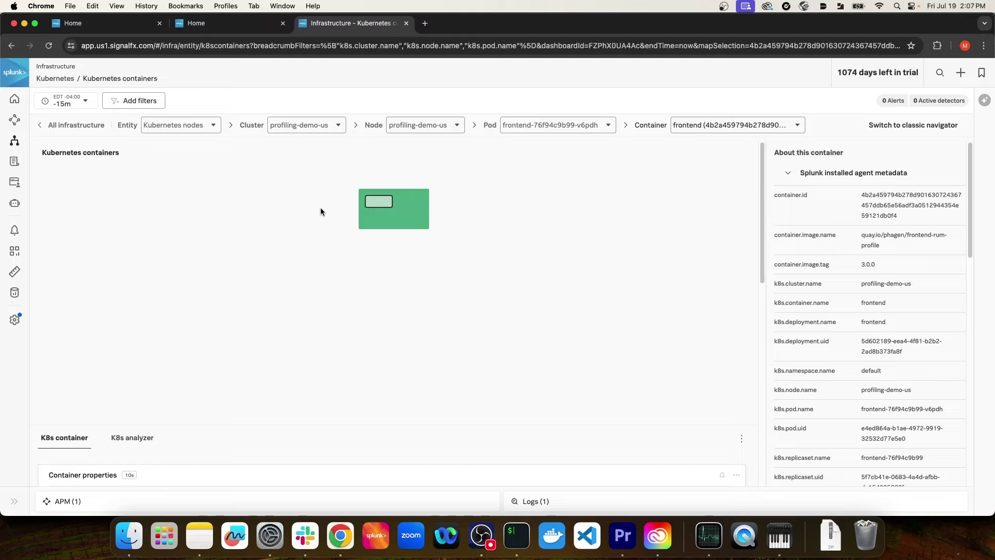
pyautogui.moveTo(380, 223)
pyautogui.click(575, 500)
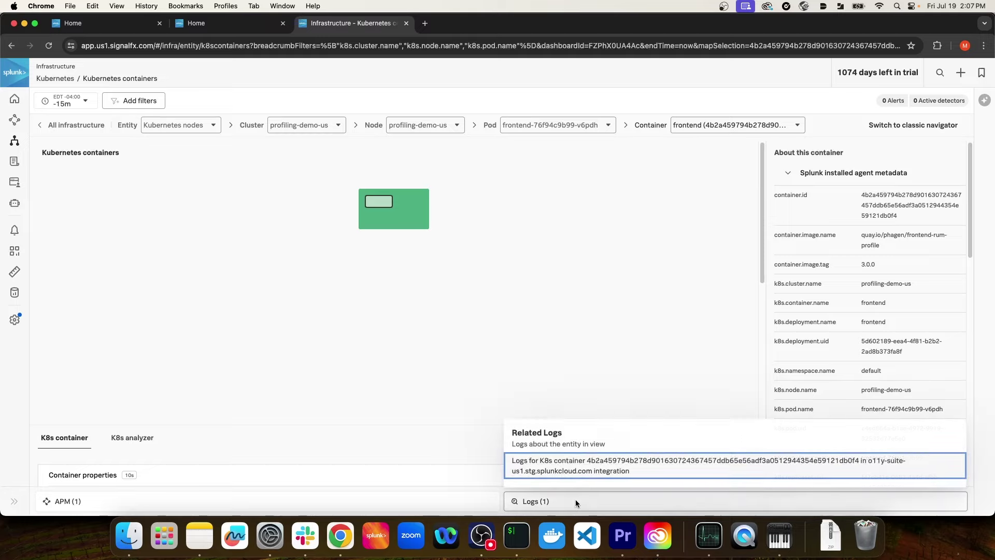
# Open the frontend container's related logs and follow the newest DEBUG entry for /_healthz to its related Kubernetes container.
pyautogui.click(585, 470)
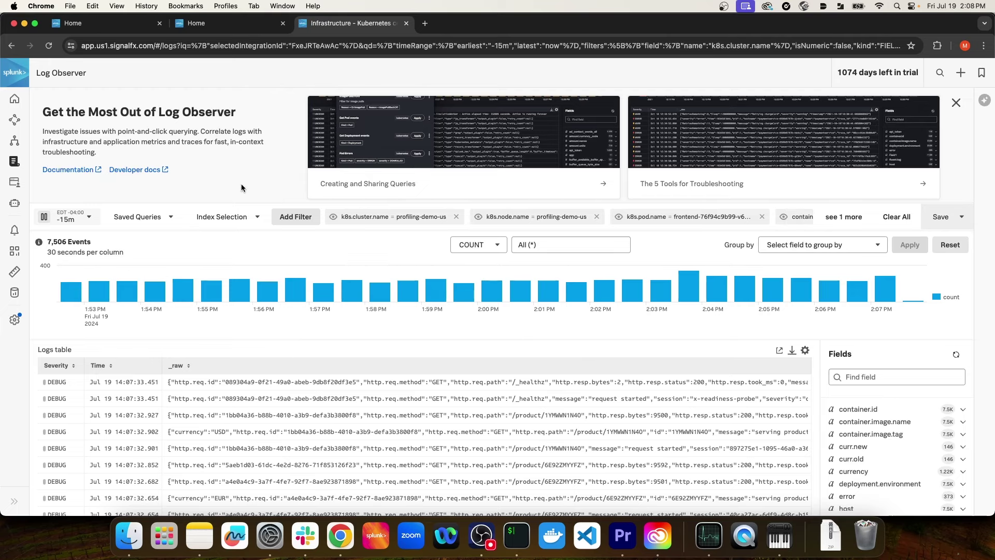
pyautogui.click(436, 383)
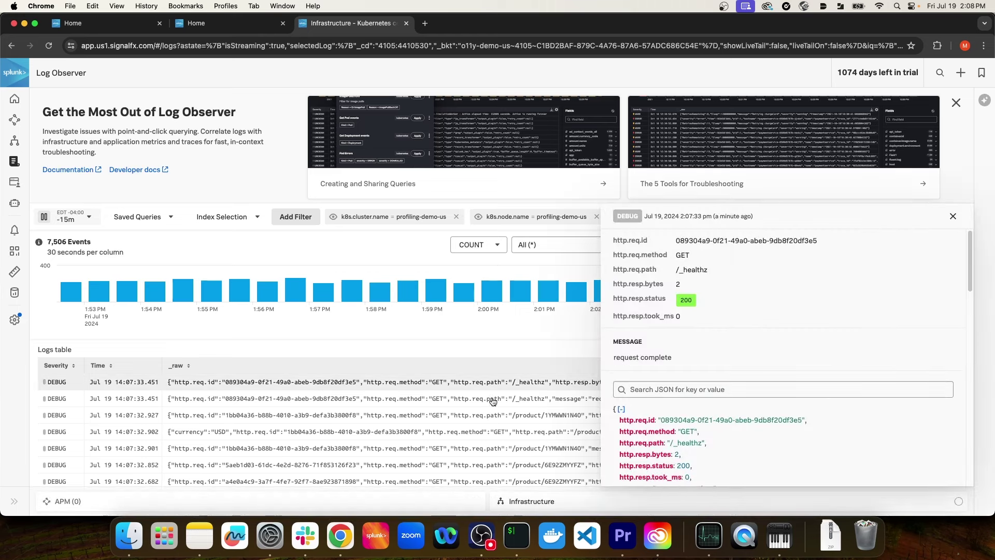
pyautogui.click(569, 500)
pyautogui.click(557, 471)
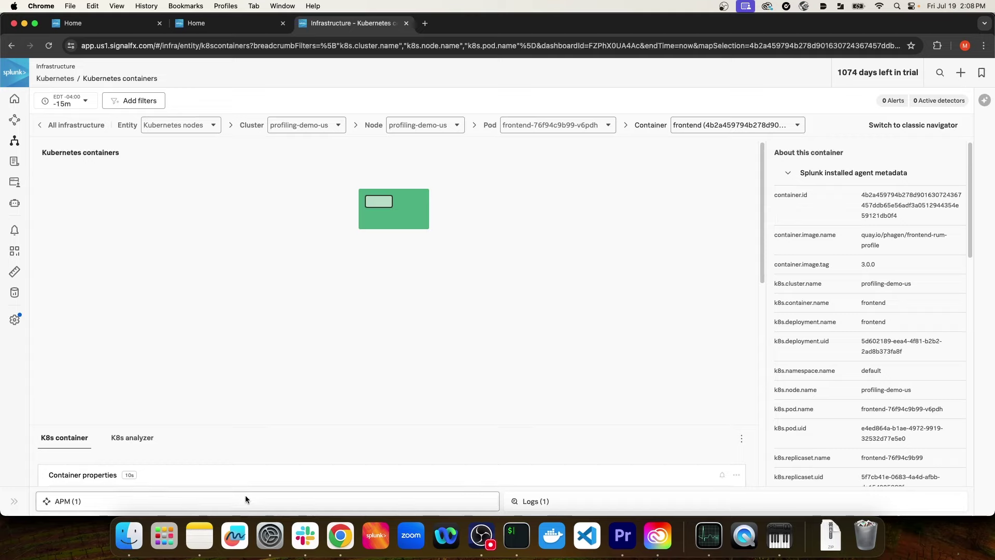
# Open the APM service map for frontend from the container's related content and review the service's requests, errors and latency.
pyautogui.click(230, 501)
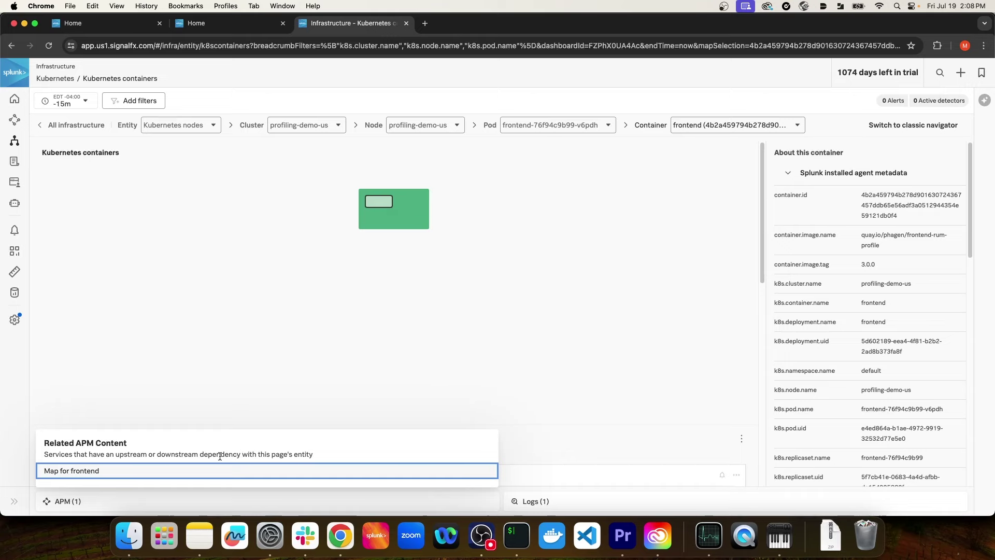
pyautogui.click(109, 473)
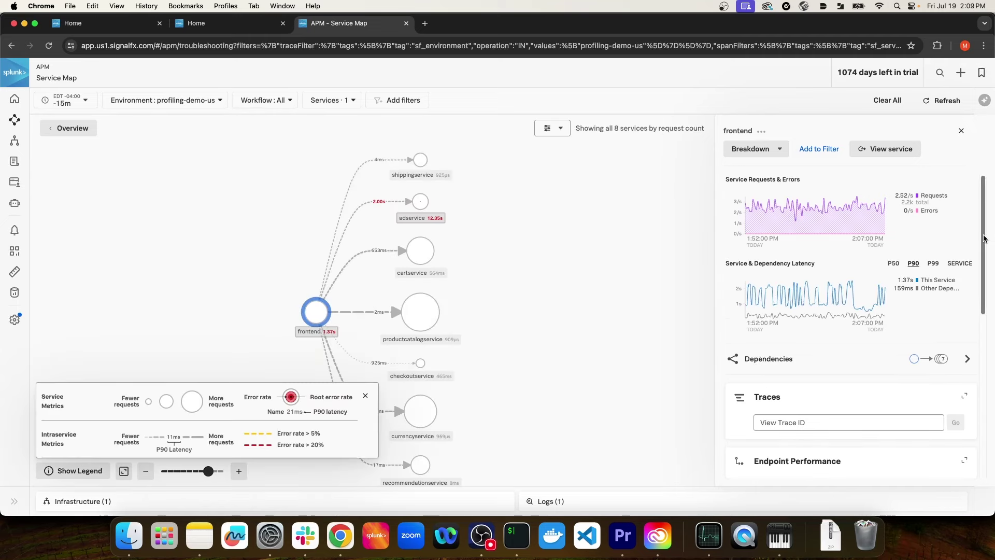
pyautogui.moveTo(984, 238); pyautogui.dragTo(973, 199)
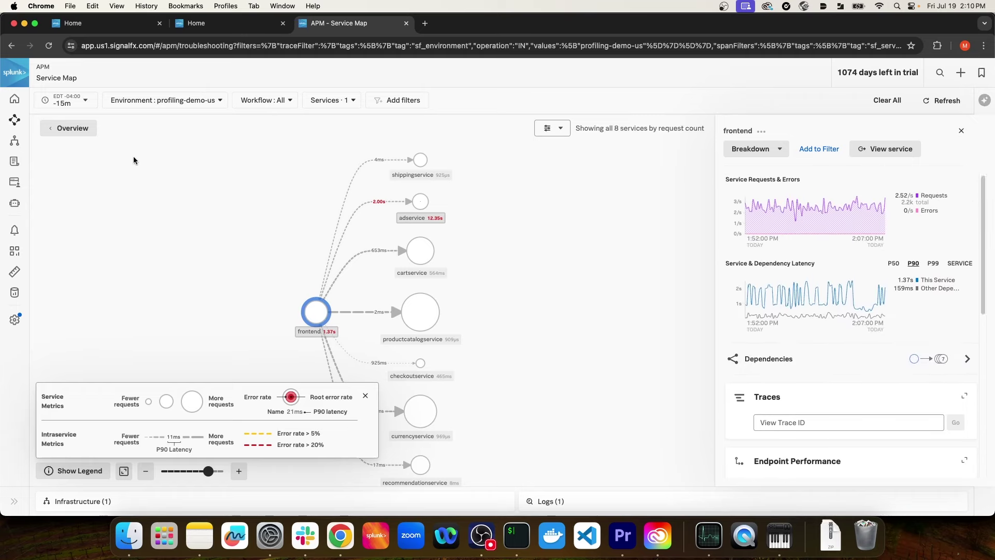
# Open the Kubernetes nodes navigator from the Kubernetes category of Infrastructure monitoring.
pyautogui.click(14, 99)
pyautogui.click(537, 193)
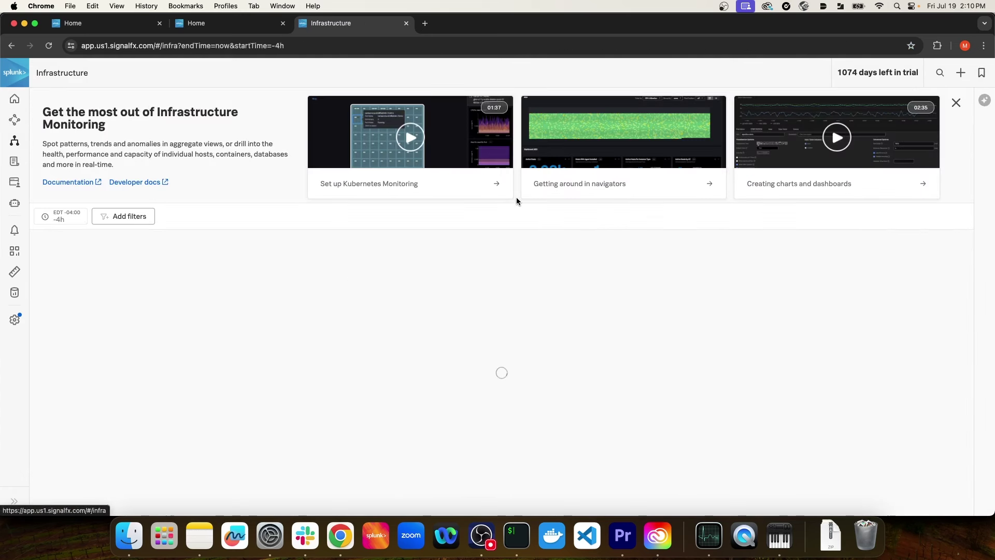
pyautogui.click(106, 381)
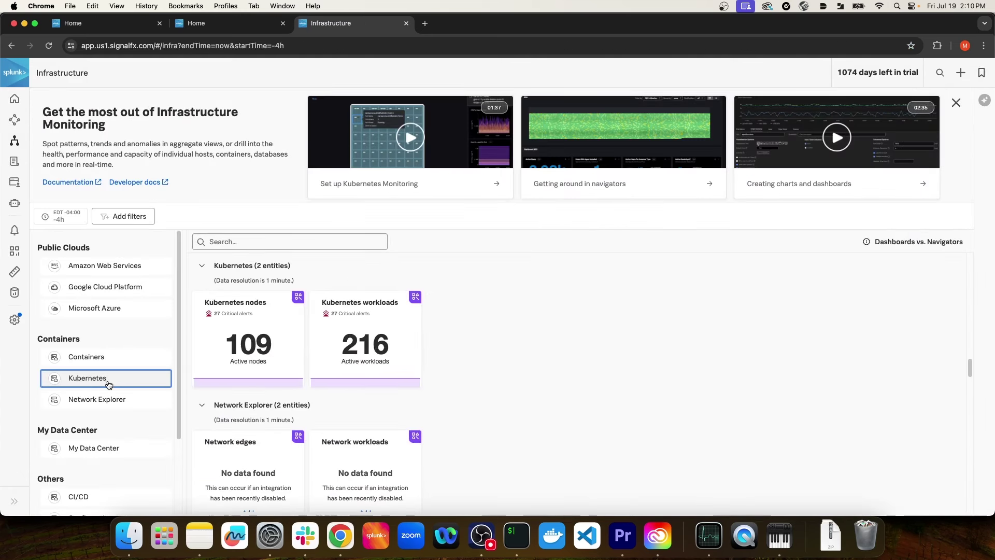
pyautogui.click(269, 327)
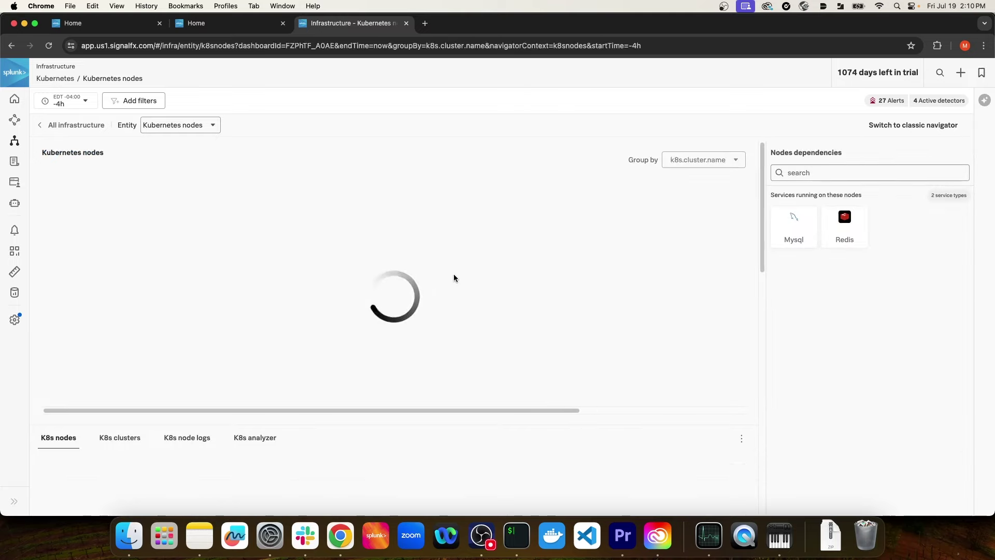
# Show the K8s node logs and examine the system and authentication log tables across clusters and nodes.
pyautogui.scroll(-3, 203, 408)
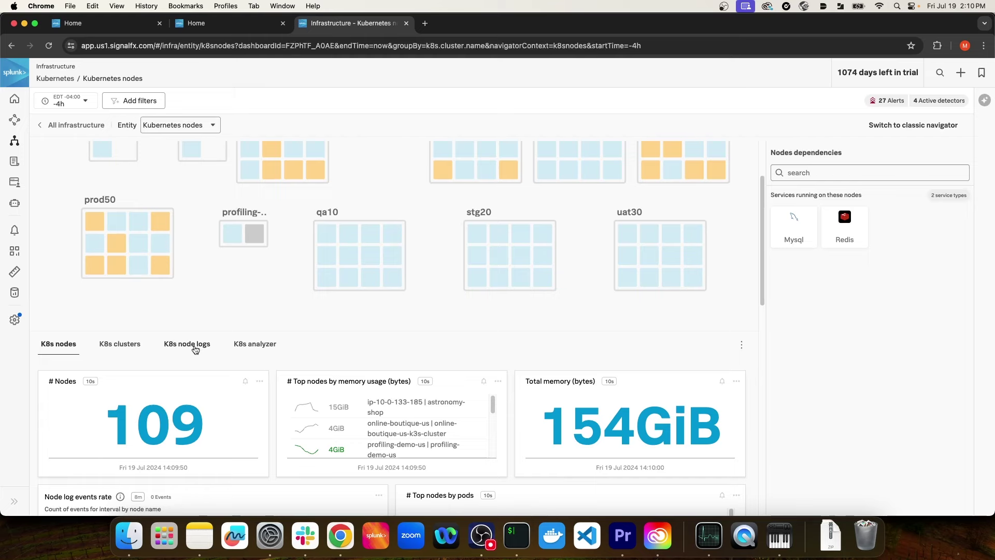
pyautogui.click(195, 350)
pyautogui.scroll(-8, 485, 371)
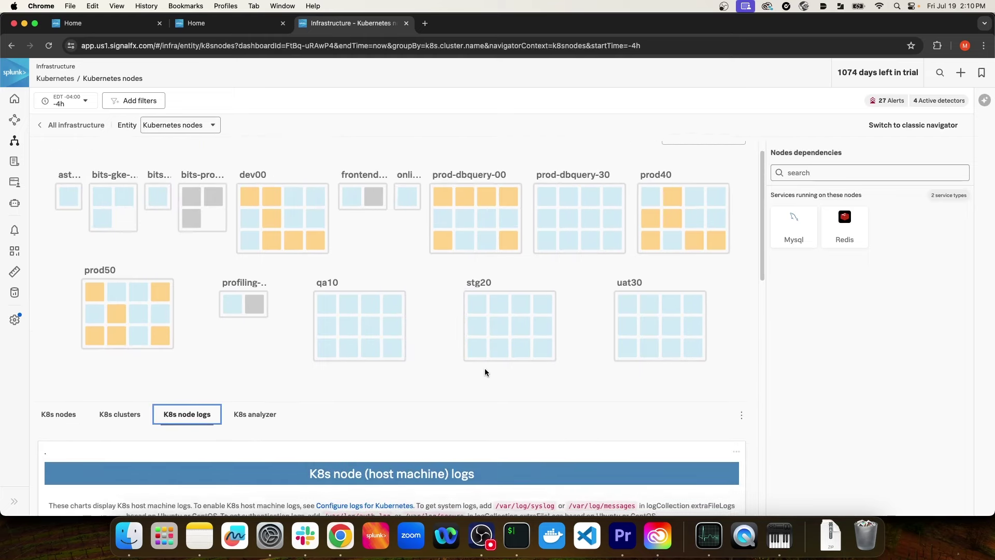
pyautogui.scroll(-2, 506, 374)
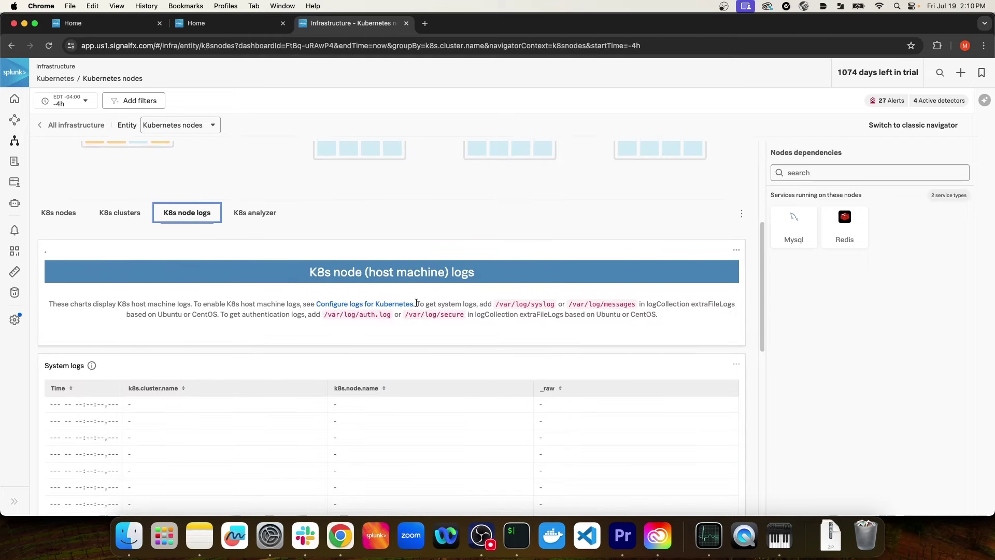
pyautogui.scroll(-2, 418, 305)
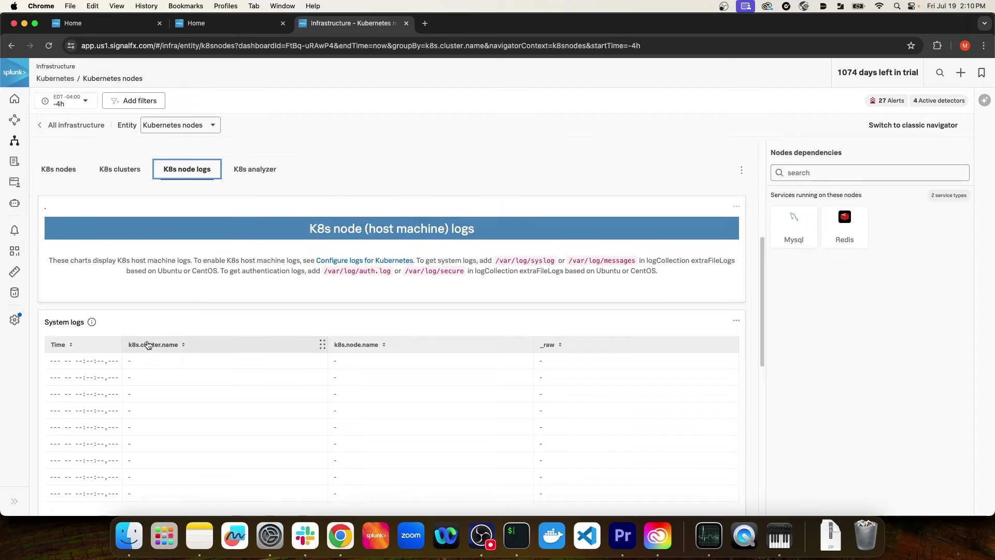
pyautogui.scroll(-3, 145, 307)
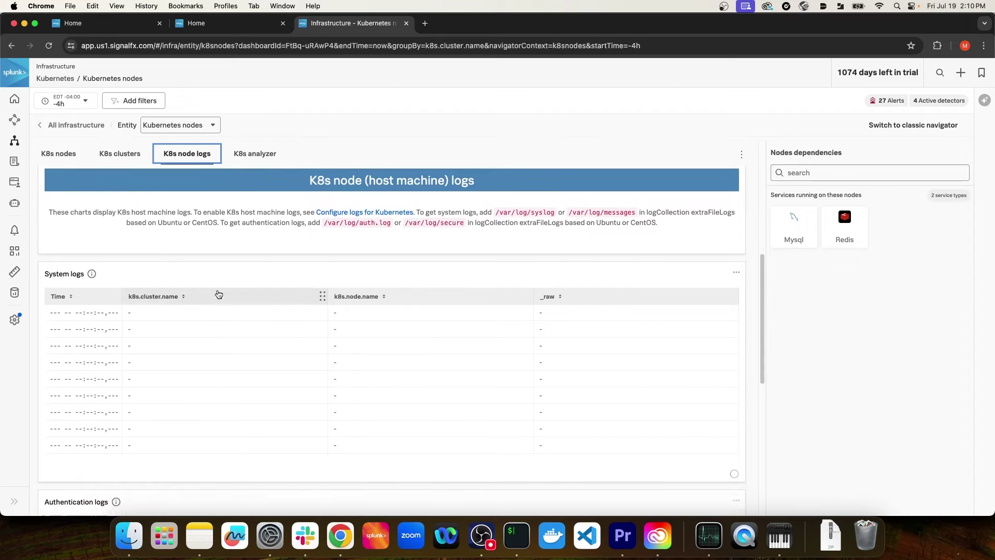
pyautogui.scroll(-3, 340, 234)
pyautogui.scroll(-4, 144, 409)
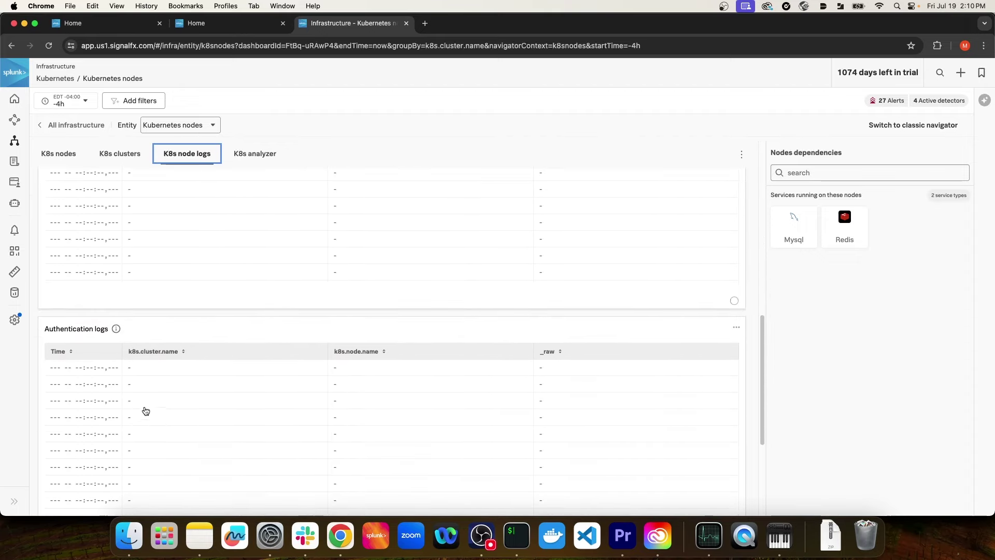
pyautogui.scroll(-1, 99, 343)
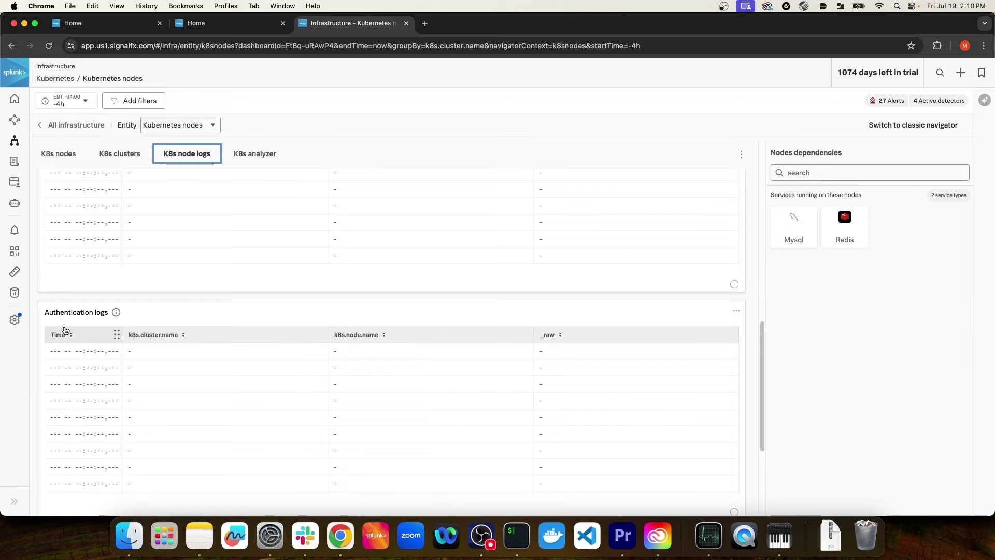
pyautogui.scroll(-3, 340, 357)
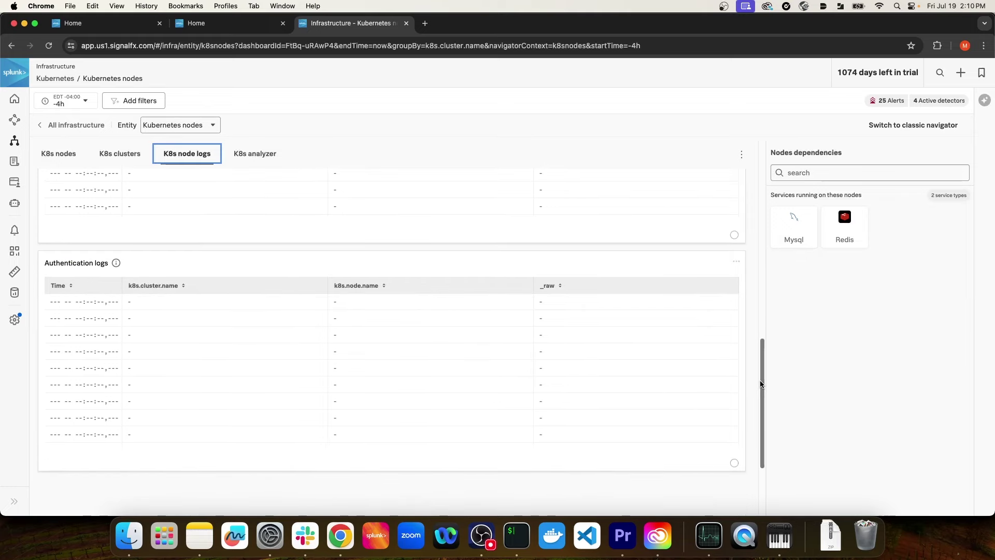
pyautogui.scroll(3, 760, 380)
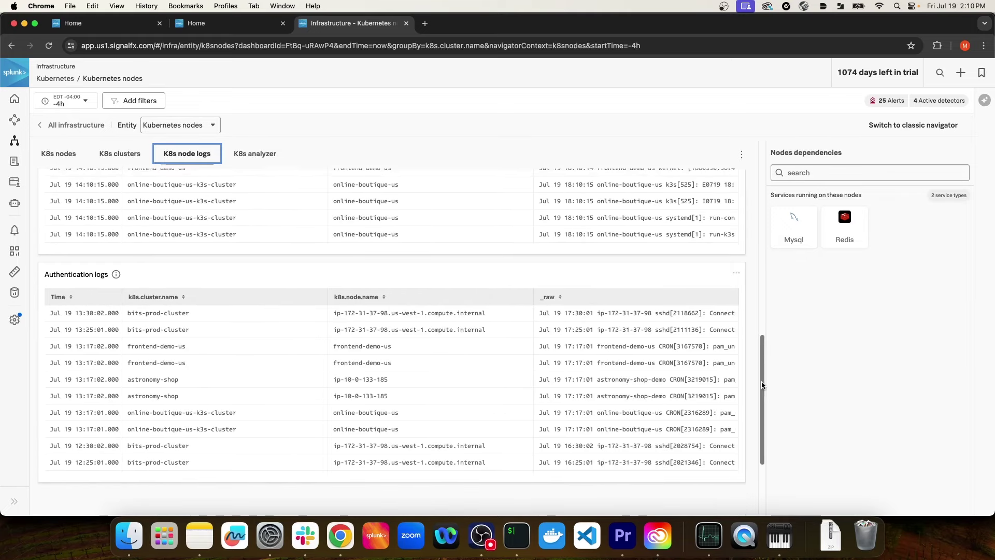
pyautogui.moveTo(765, 361); pyautogui.dragTo(765, 188)
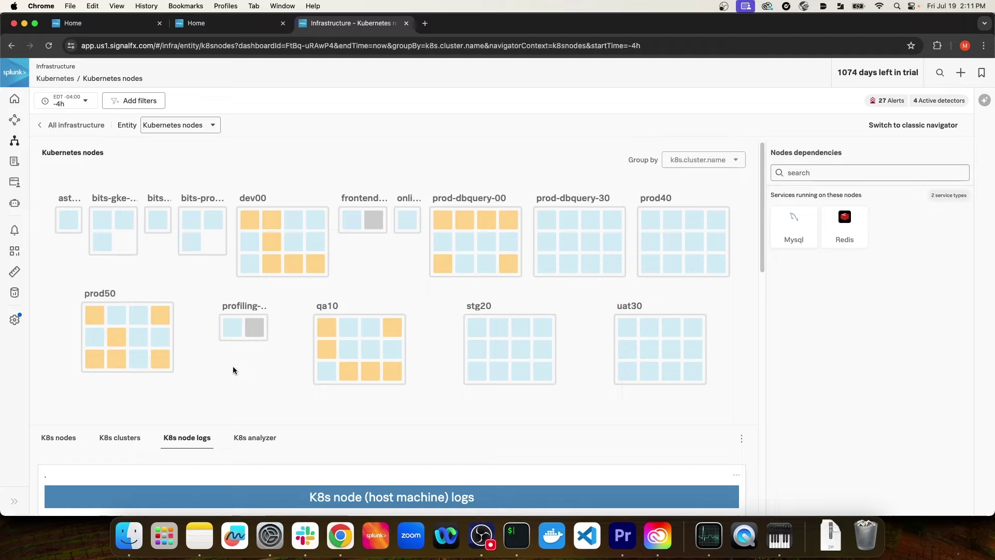
pyautogui.click(147, 103)
pyautogui.press('Escape')
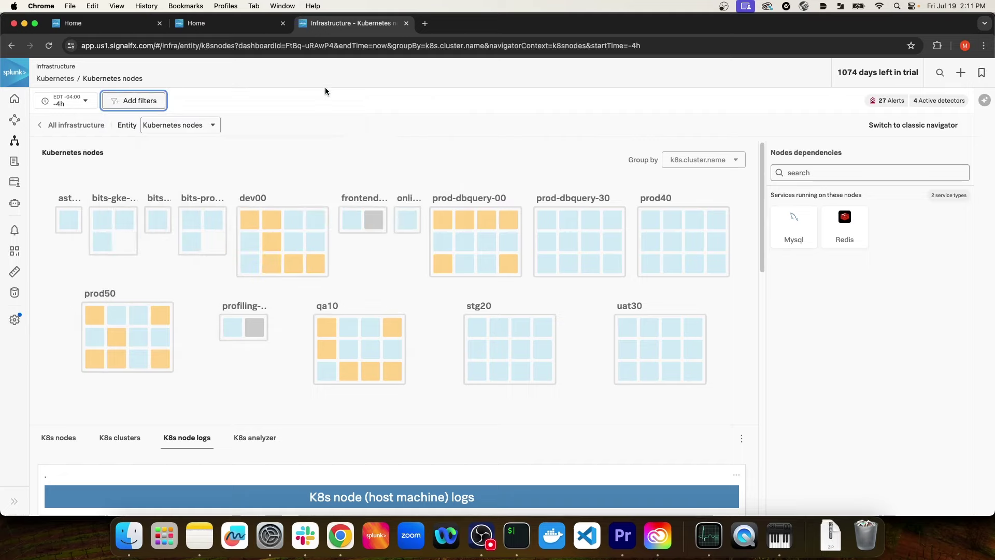
pyautogui.click(256, 97)
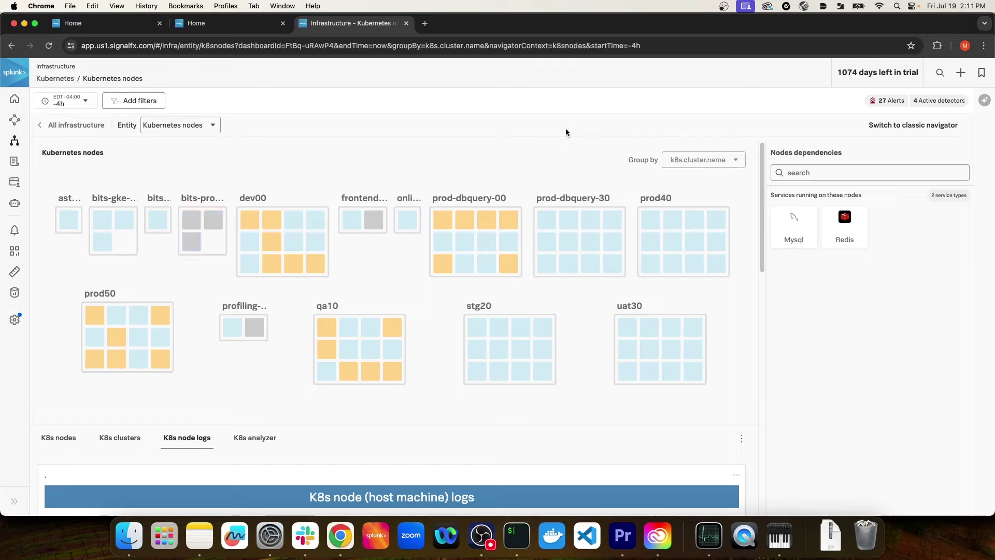
# Review the list of active alerts for the Kubernetes nodes, checking severity, detector type and affected nodes, and close it.
pyautogui.click(886, 102)
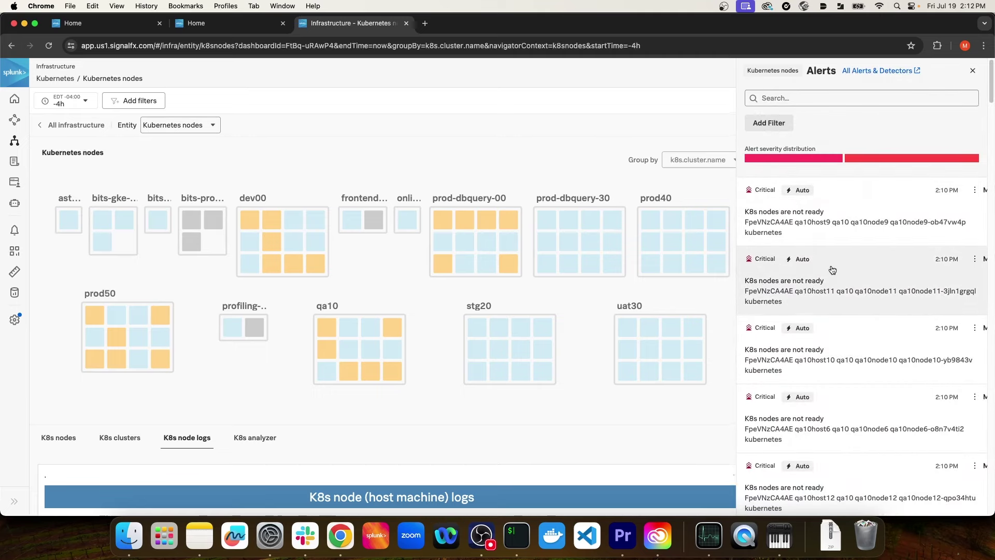
pyautogui.scroll(-1, 830, 270)
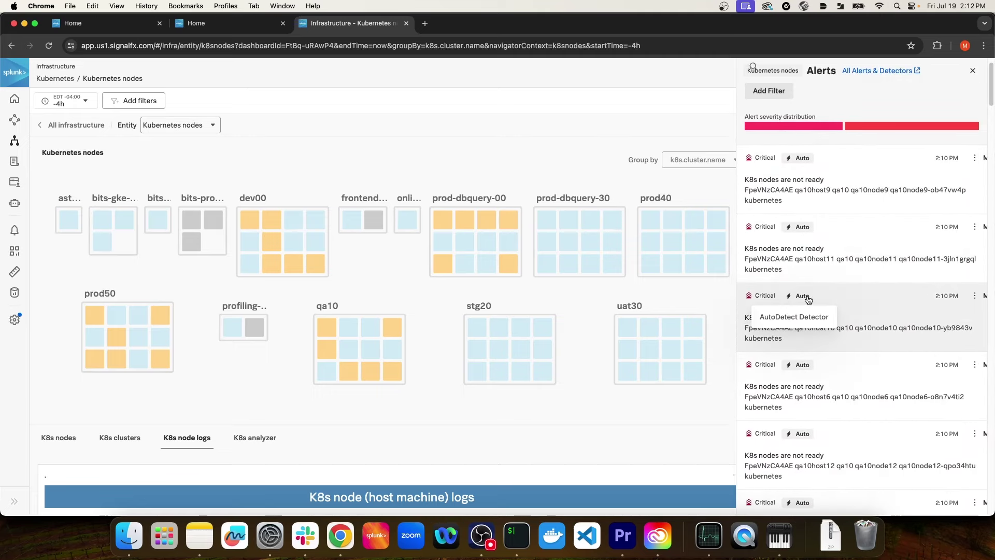
pyautogui.scroll(-2, 855, 298)
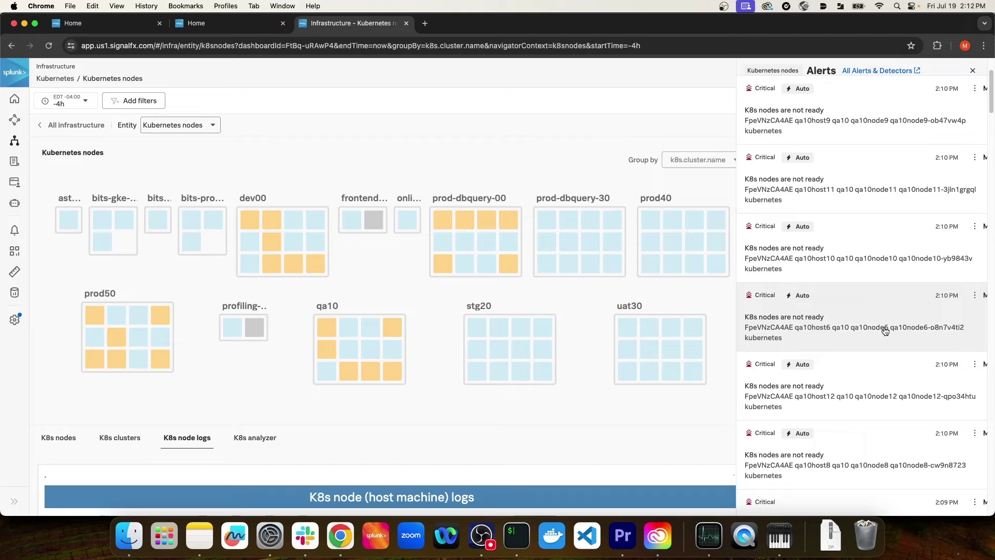
pyautogui.scroll(-3, 883, 327)
pyautogui.scroll(6, 864, 340)
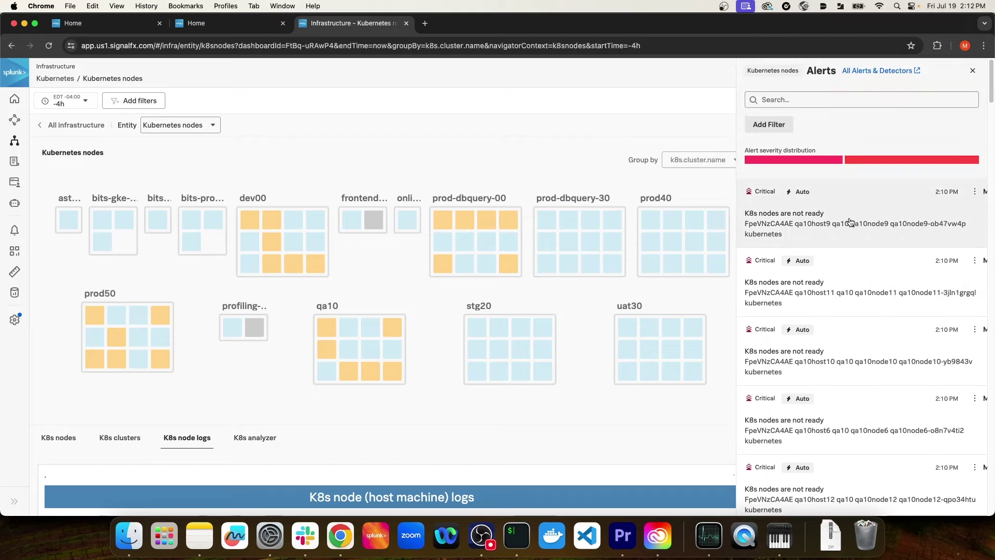
pyautogui.click(972, 70)
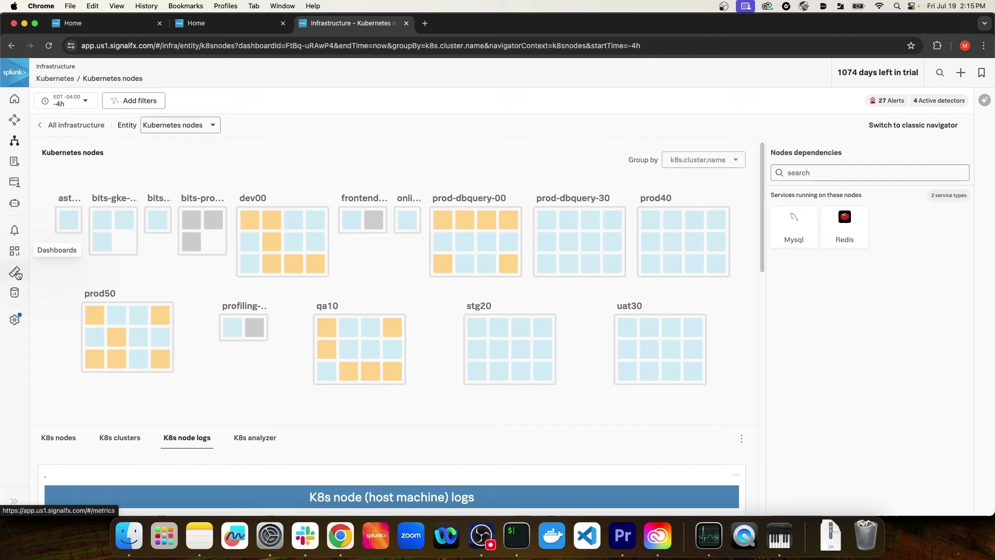
# Expand the main navigation to show its labels and open the Dashboards page.
pyautogui.click(14, 501)
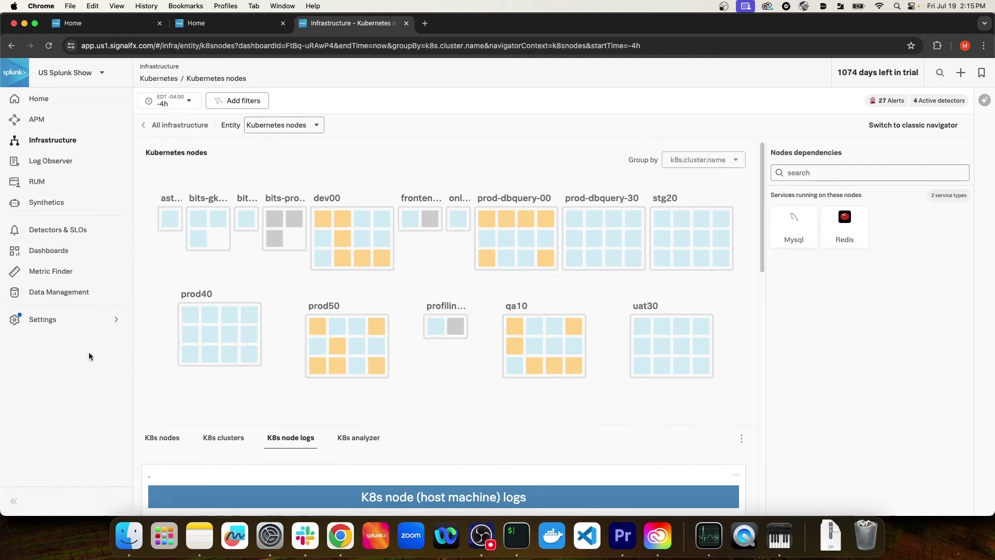
pyautogui.click(72, 252)
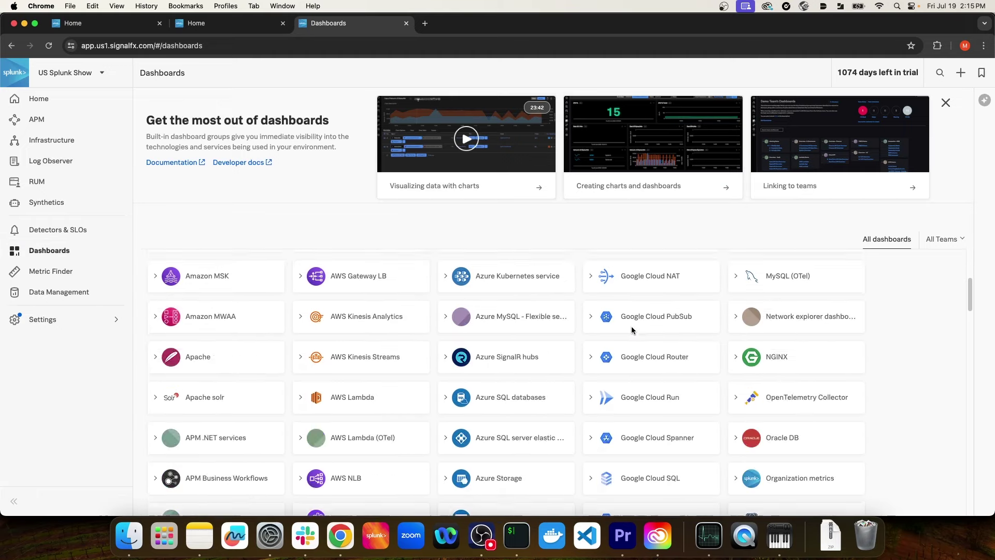
pyautogui.click(263, 268)
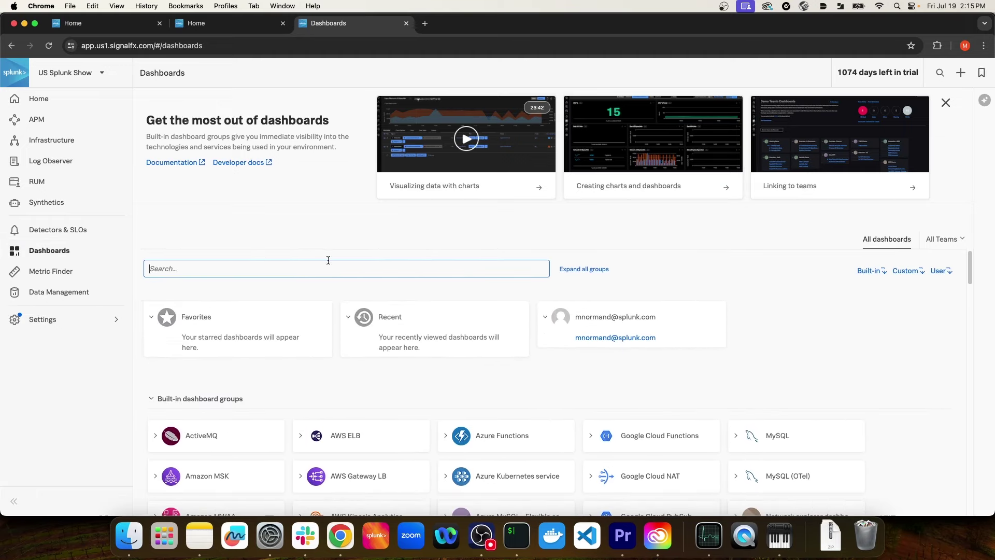
# Expand the Kubernetes group among the built-in dashboard groups and look through its dashboards for nodes, pods, containers and clusters.
pyautogui.scroll(-5, 707, 328)
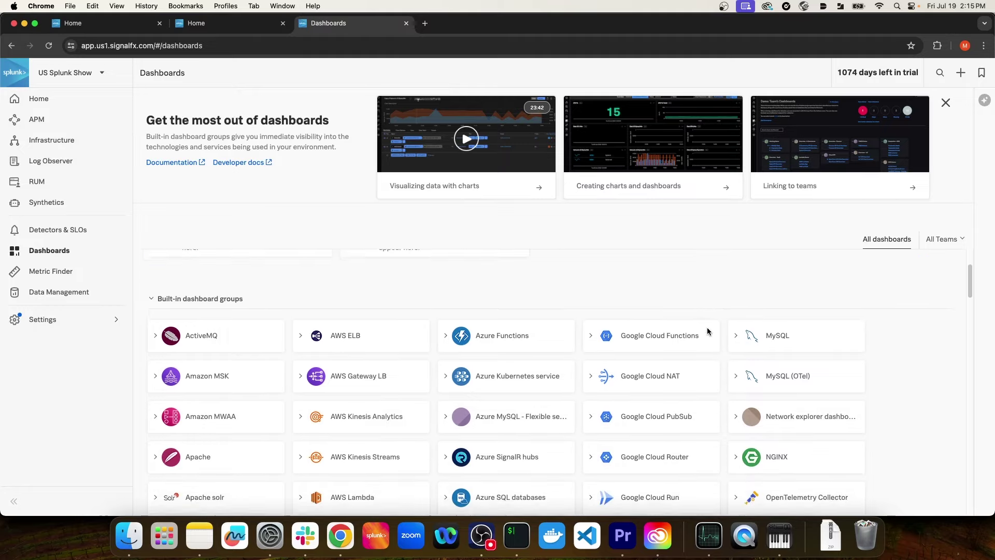
pyautogui.scroll(1, 715, 326)
pyautogui.scroll(-5, 698, 328)
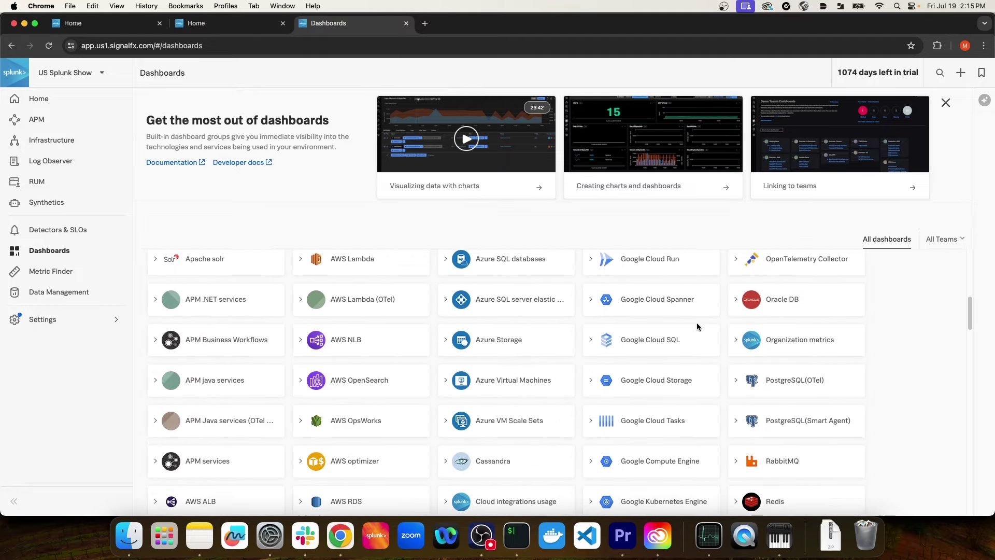
pyautogui.scroll(-5, 685, 338)
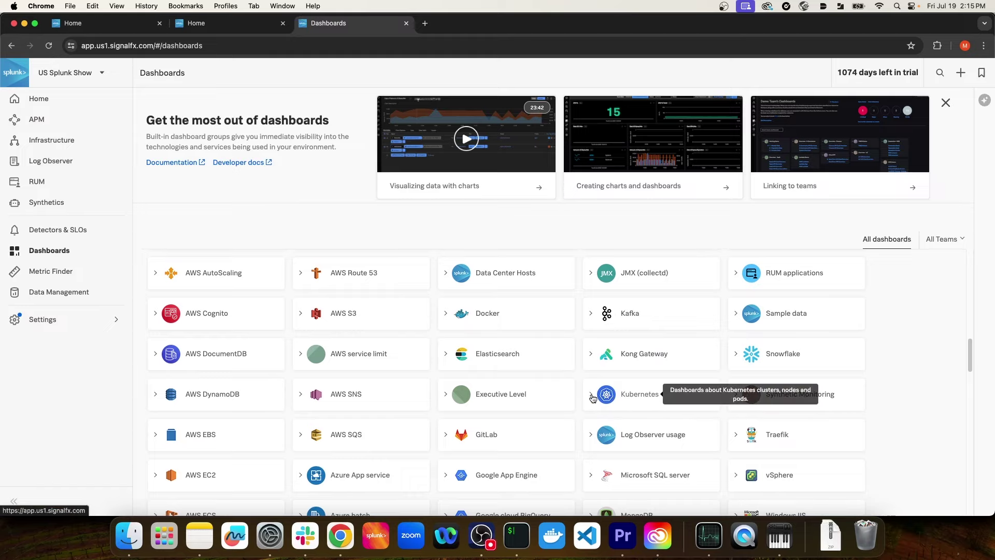
pyautogui.click(592, 398)
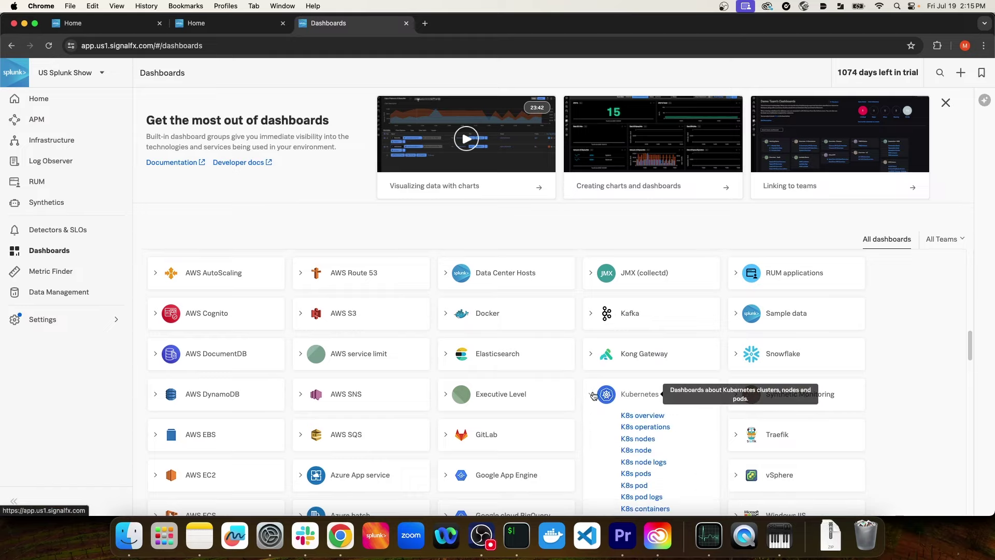
pyautogui.scroll(-4, 592, 398)
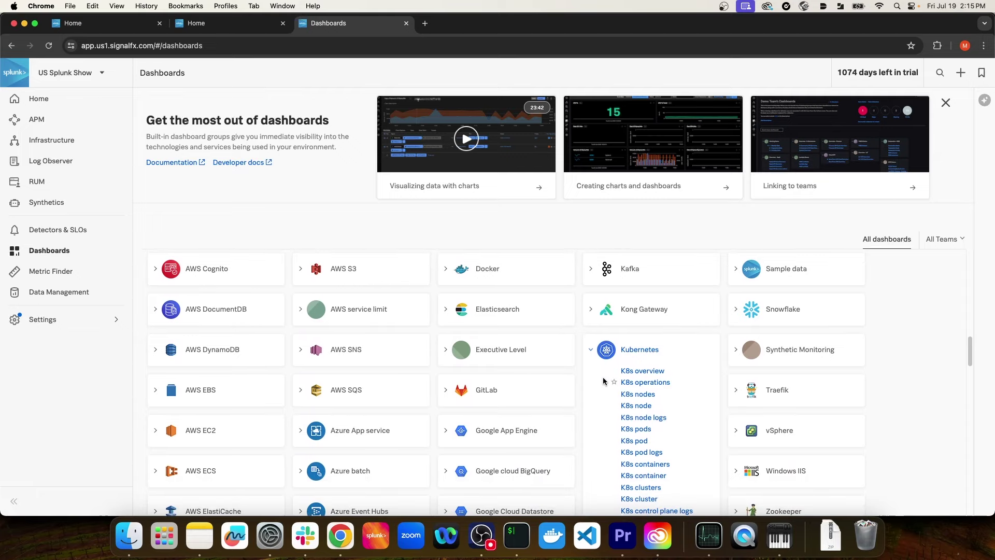
pyautogui.scroll(-2, 615, 369)
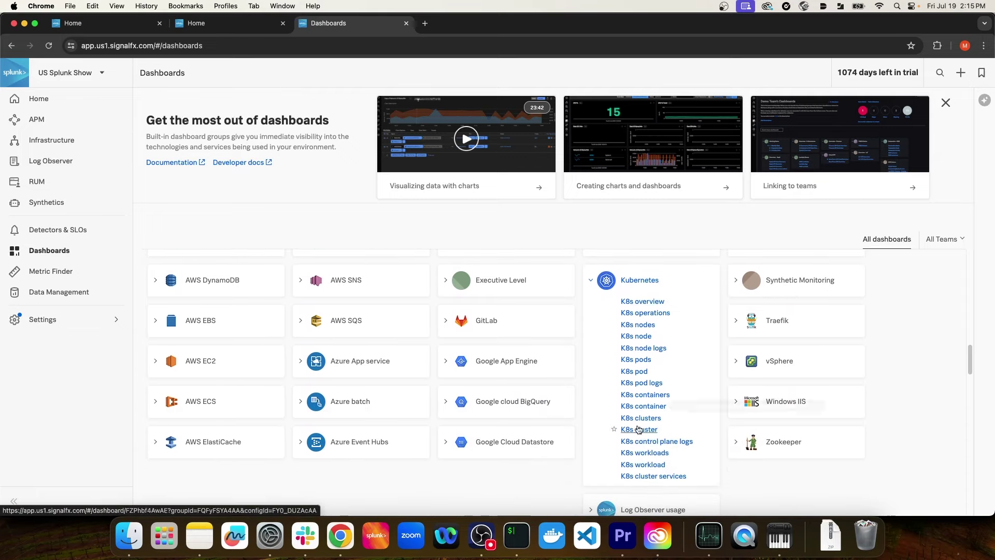
# Open the Kubernetes K8s overview dashboard and look through its charts, followed by the K8s operations and K8s nodes dashboards.
pyautogui.click(650, 303)
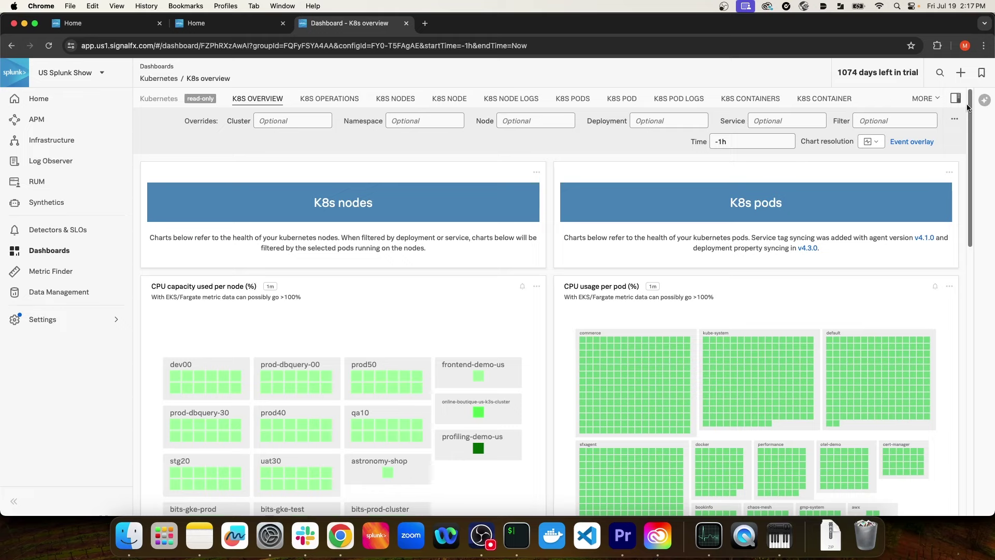
pyautogui.moveTo(971, 112)
pyautogui.mouseDown()
pyautogui.moveTo(944, 256)
pyautogui.moveTo(946, 342)
pyautogui.moveTo(964, 104)
pyautogui.mouseUp()
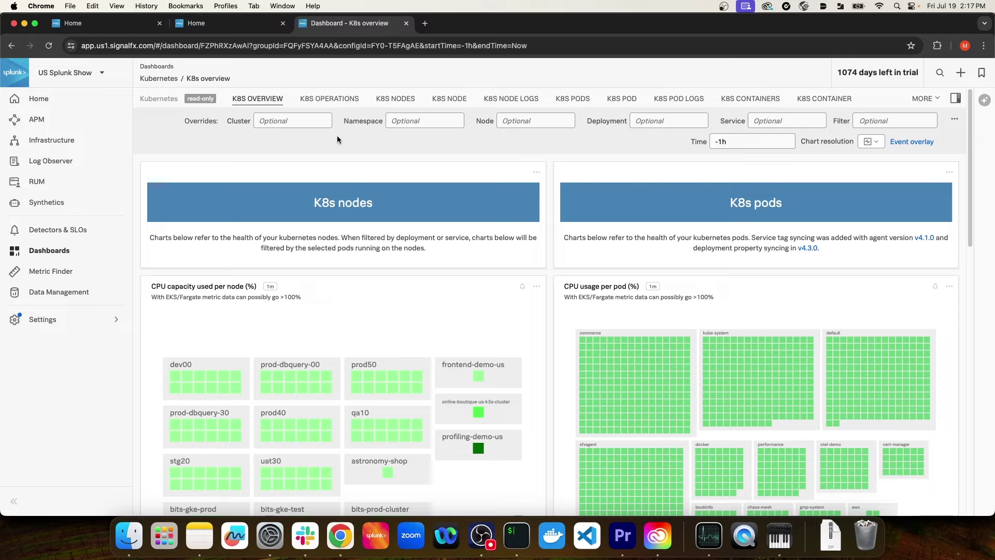
pyautogui.click(340, 102)
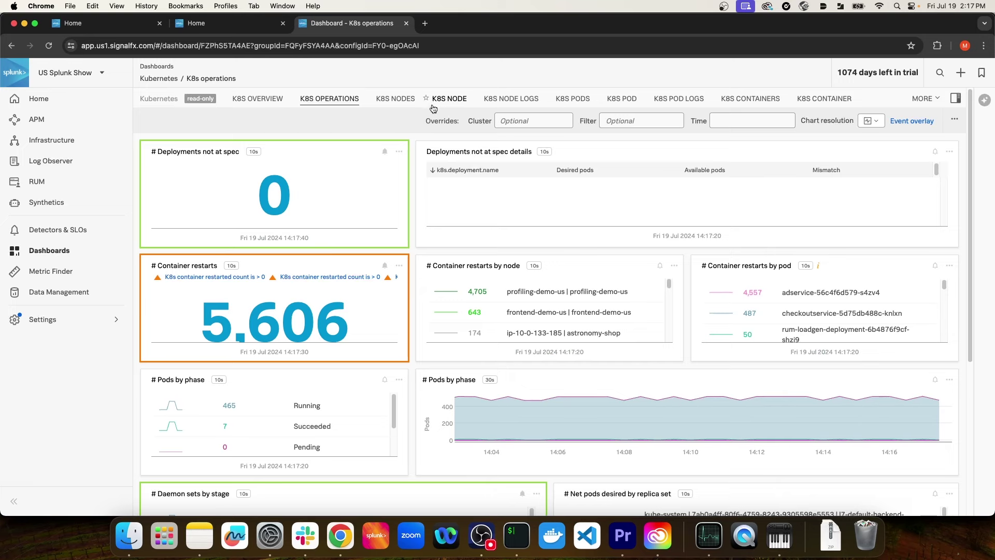
pyautogui.click(397, 98)
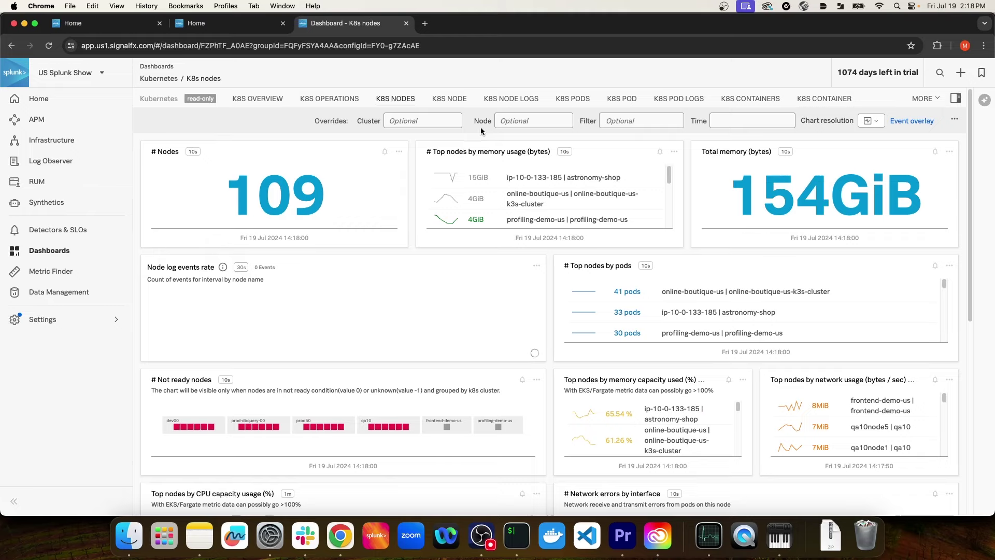
# Filter the K8s node dashboard to node prod40node9 and show the K8s pods dashboard for that node.
pyautogui.click(450, 99)
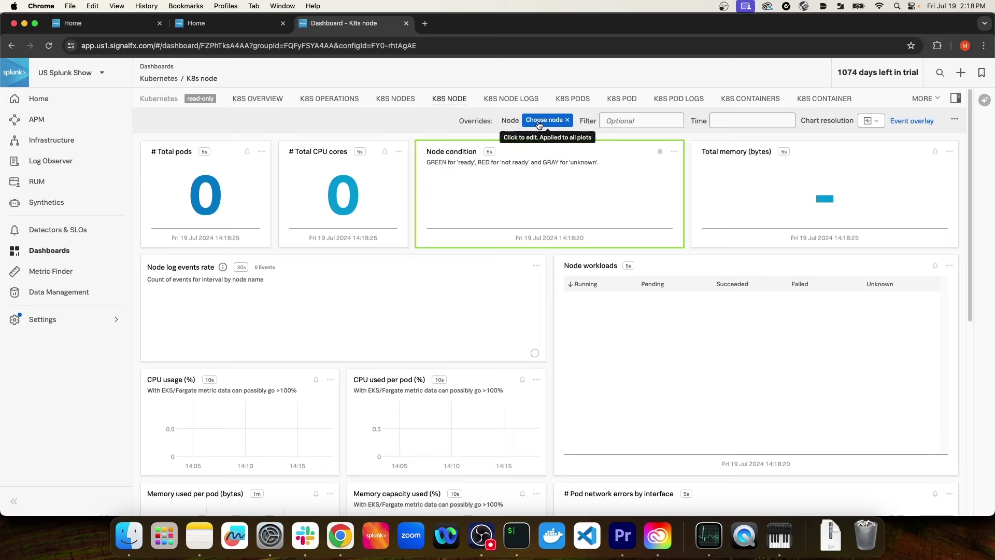
pyautogui.click(539, 122)
pyautogui.click(535, 192)
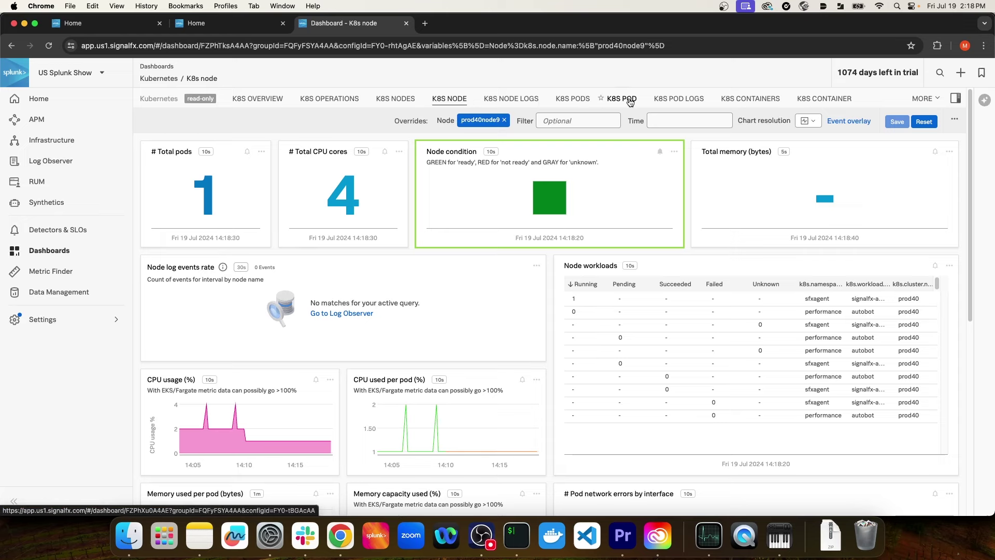
pyautogui.click(573, 99)
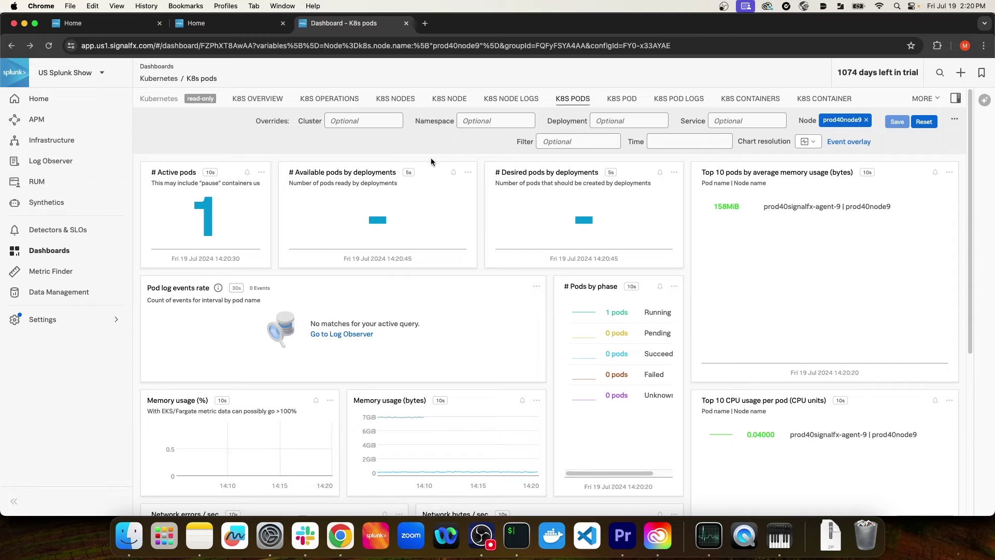
# Open the Kubernetes nodes navigator from the Infrastructure page's Kubernetes section and show its K8s analyzer.
pyautogui.click(57, 145)
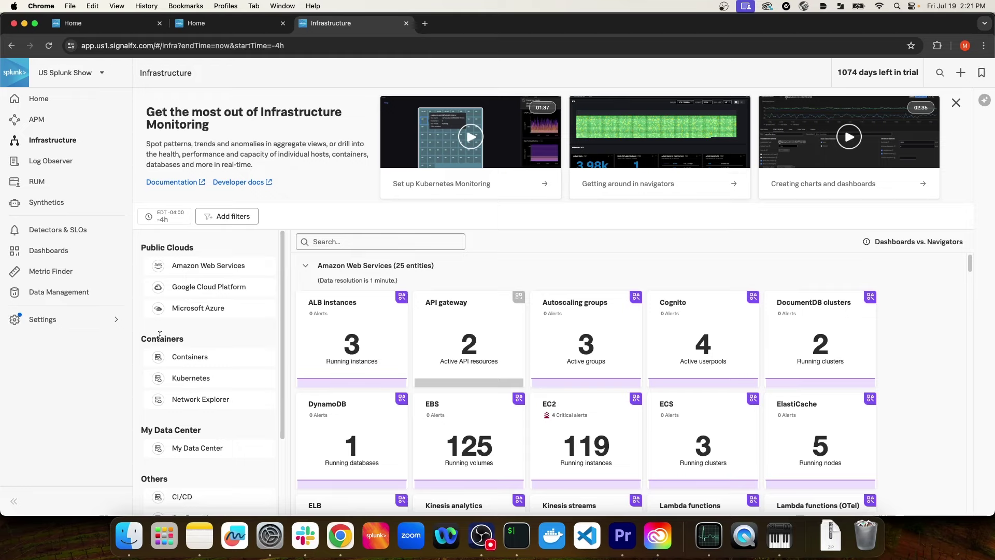
pyautogui.click(205, 378)
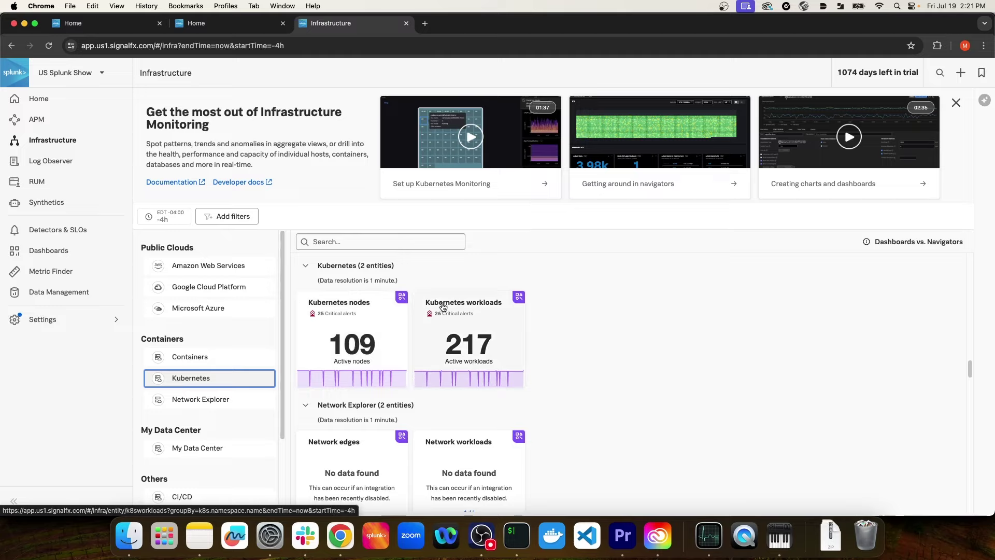
pyautogui.click(336, 307)
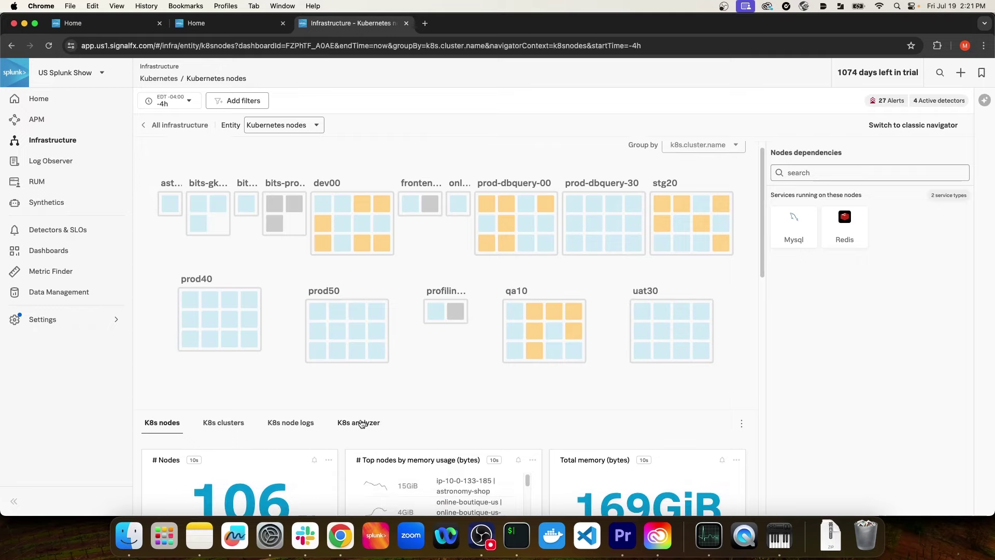
pyautogui.click(362, 437)
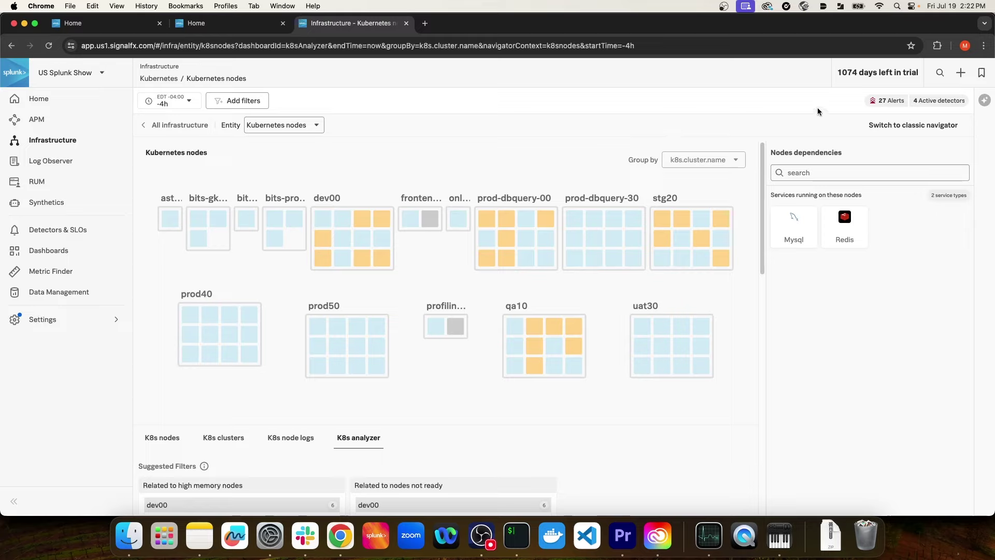
# Inspect the first critical "K8s nodes are not ready" alert for the Kubernetes nodes, and close its details and the alert list.
pyautogui.click(890, 102)
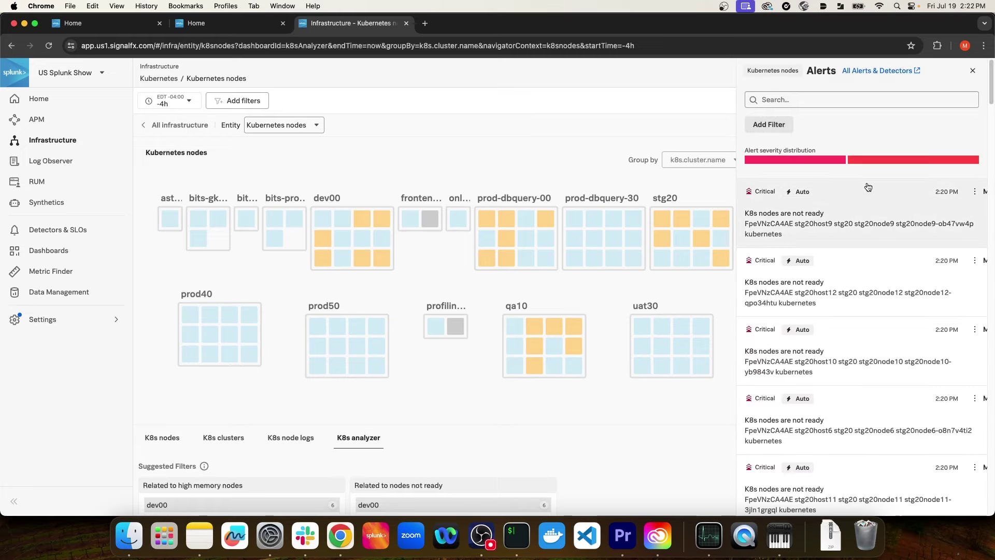
pyautogui.click(874, 198)
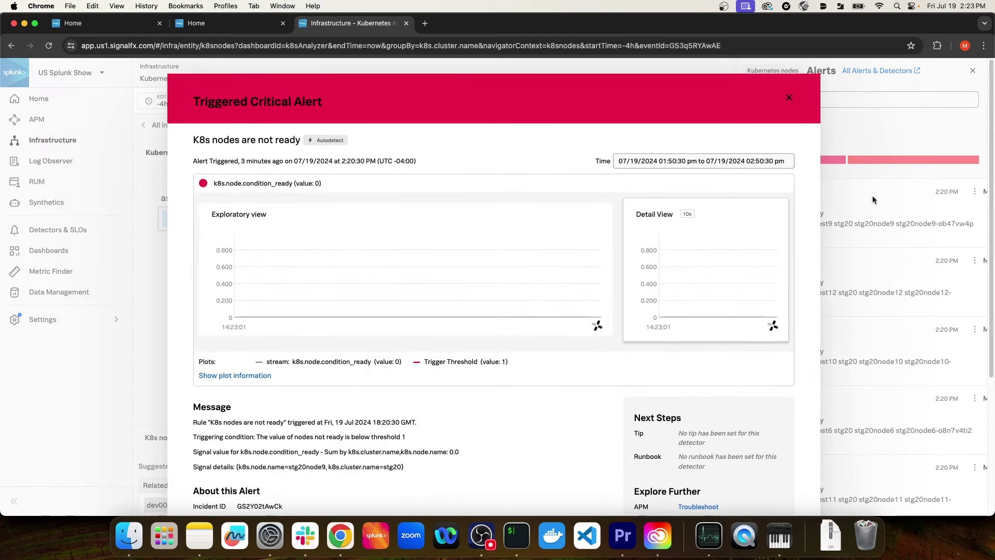
pyautogui.click(870, 196)
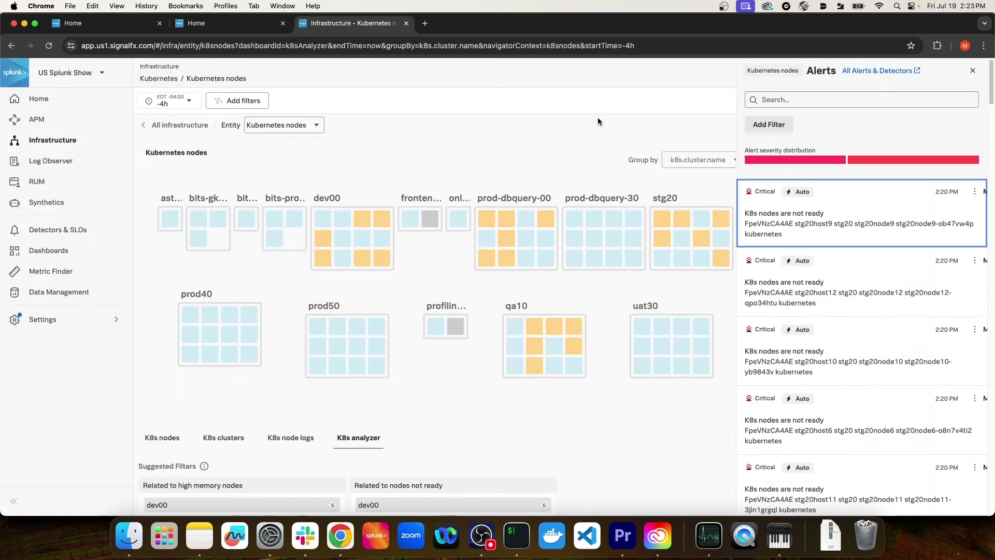
pyautogui.click(578, 130)
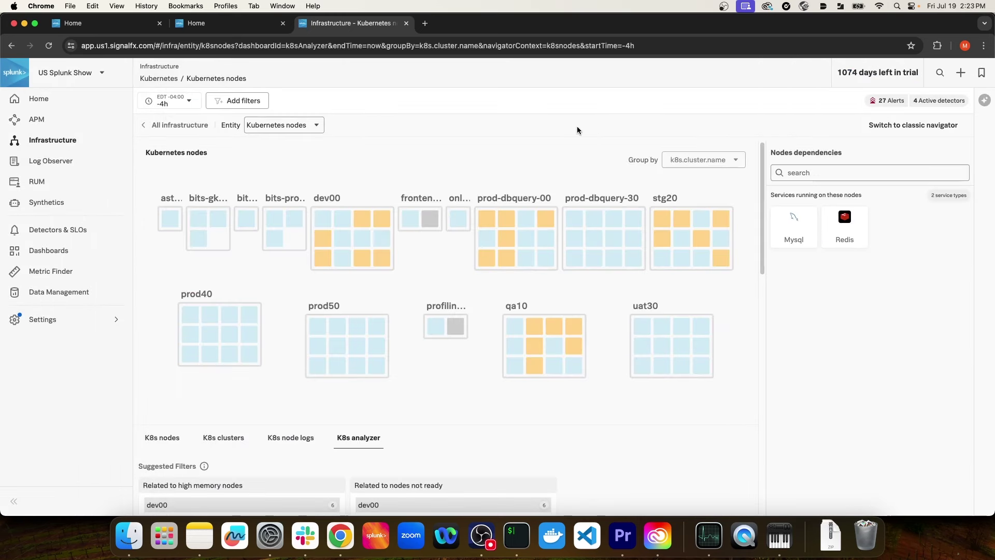
# Review the organization-wide active alerts and the detectors list on the Detectors & SLOs page, ending on the active alerts.
pyautogui.click(53, 232)
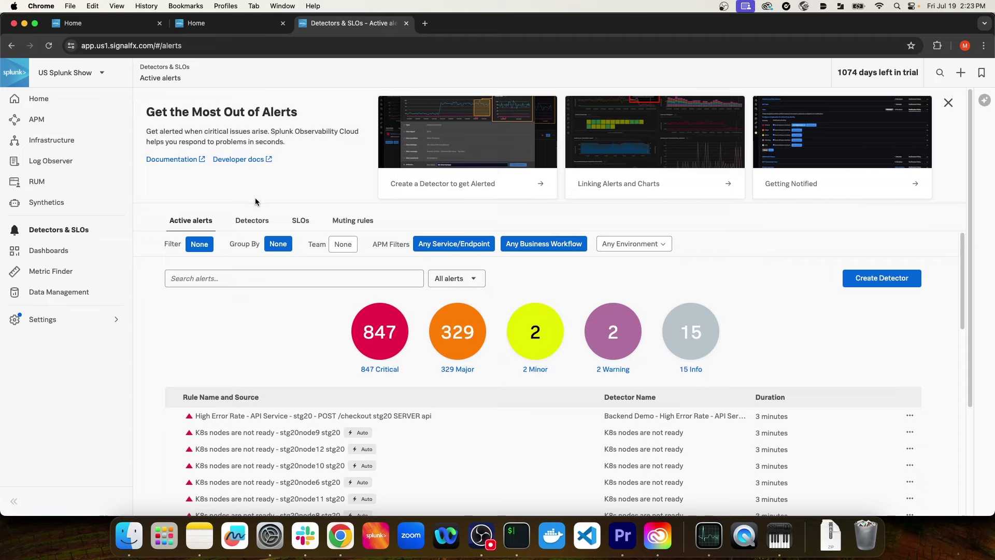
pyautogui.scroll(-1, 255, 198)
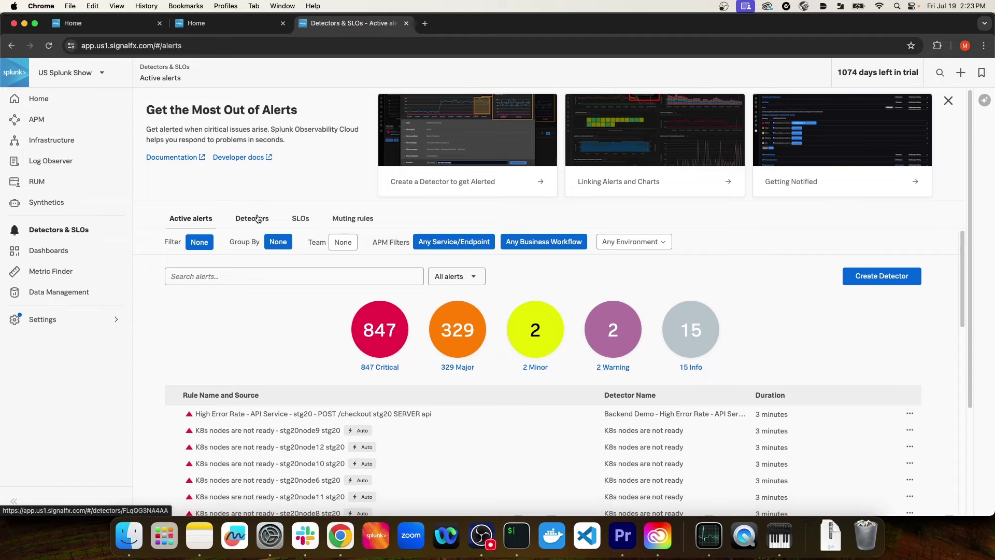
pyautogui.click(258, 218)
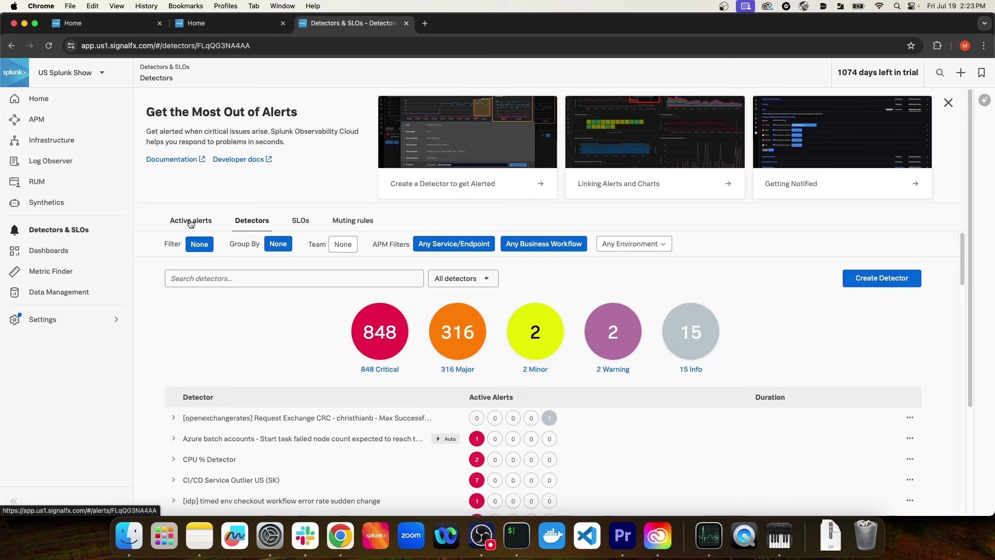
pyautogui.click(190, 222)
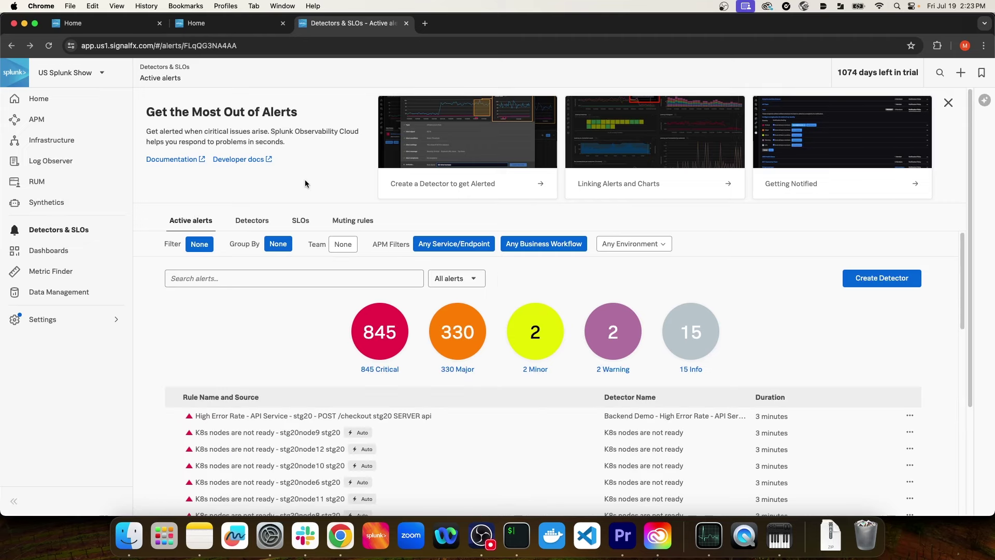
# Return to the Dashboards page and reopen the K8s overview dashboard from the recent dashboards.
pyautogui.click(92, 251)
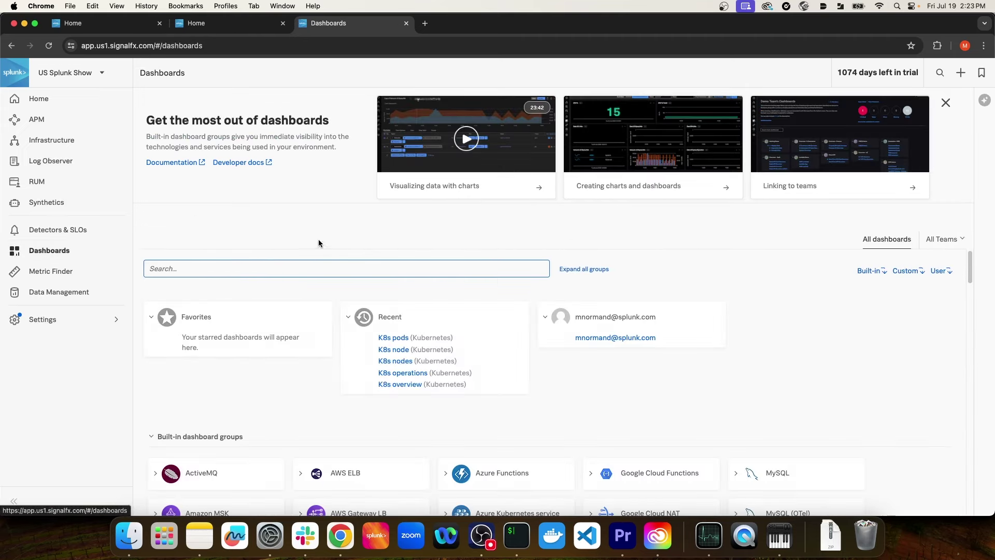
pyautogui.click(411, 385)
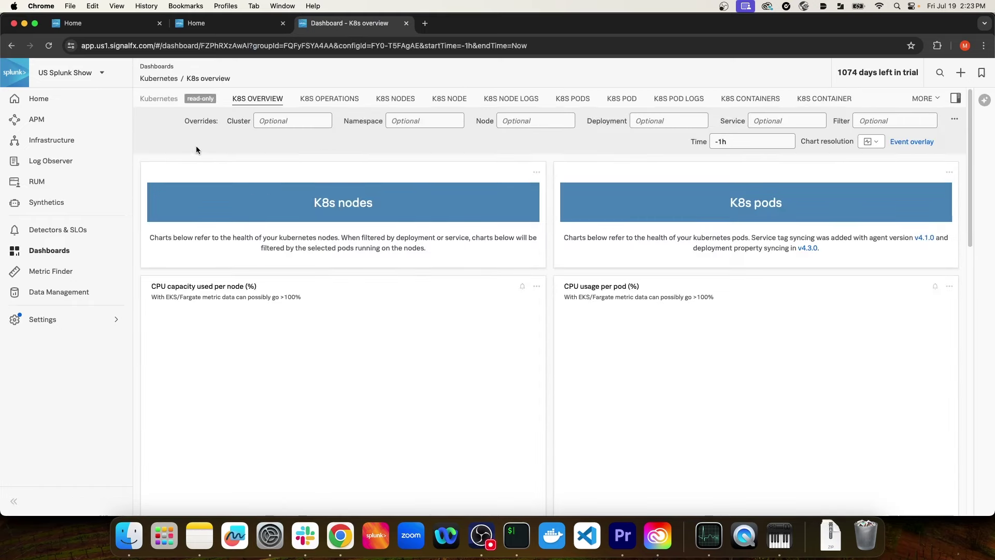